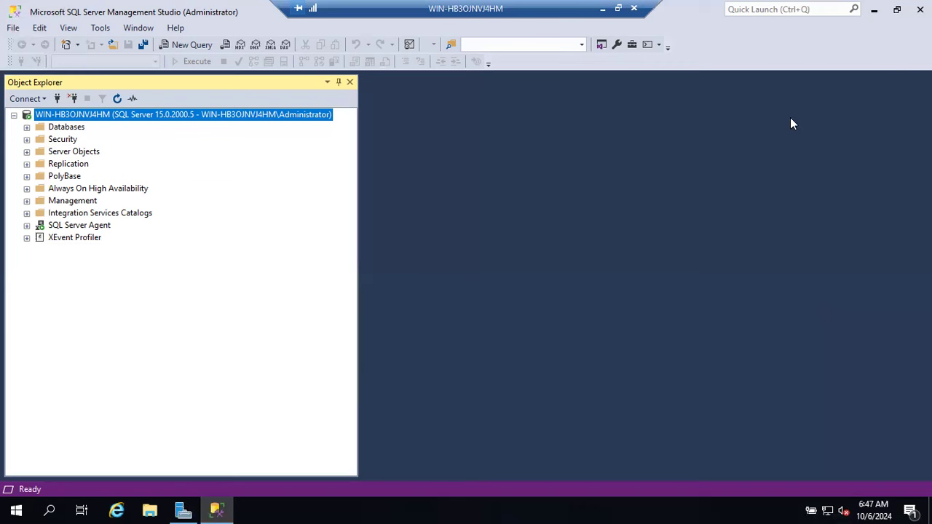
- Minimize SQL Server Management Studio and slide the remote session's connection bar further along the screen edge
{"action": "left_click", "coordinate": [874, 9]}
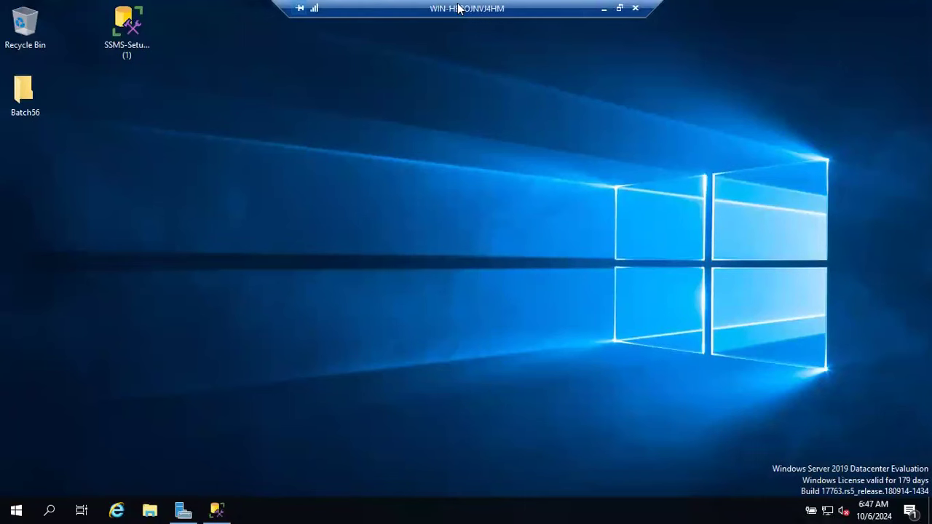
{"action": "left_click_drag", "start_coordinate": [434, 8], "coordinate": [595, 8]}
{"action": "left_click_drag", "start_coordinate": [433, 4], "coordinate": [546, 6]}
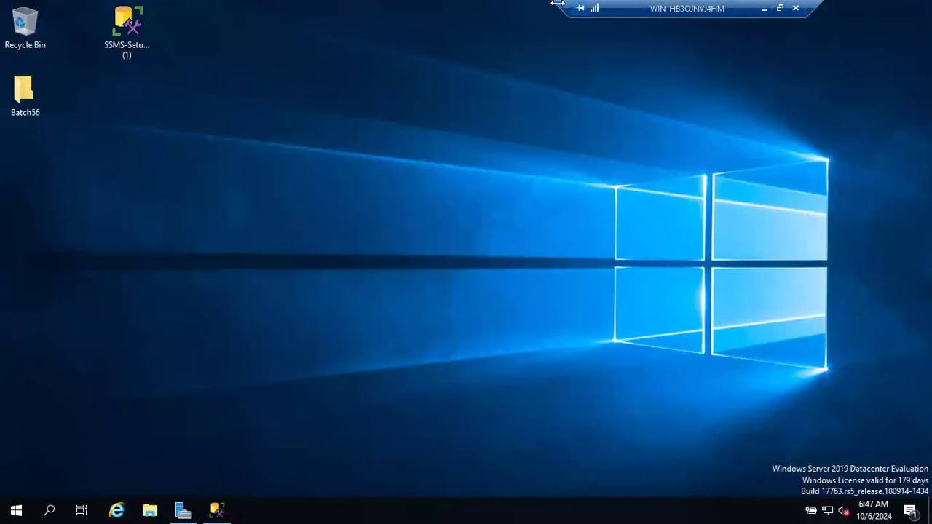
{"action": "left_click", "coordinate": [17, 509]}
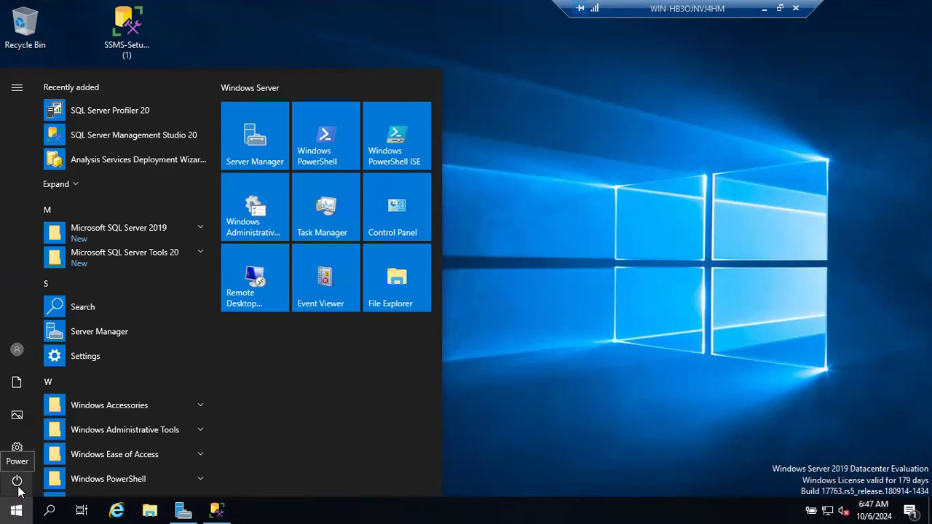
{"action": "left_click", "coordinate": [765, 9]}
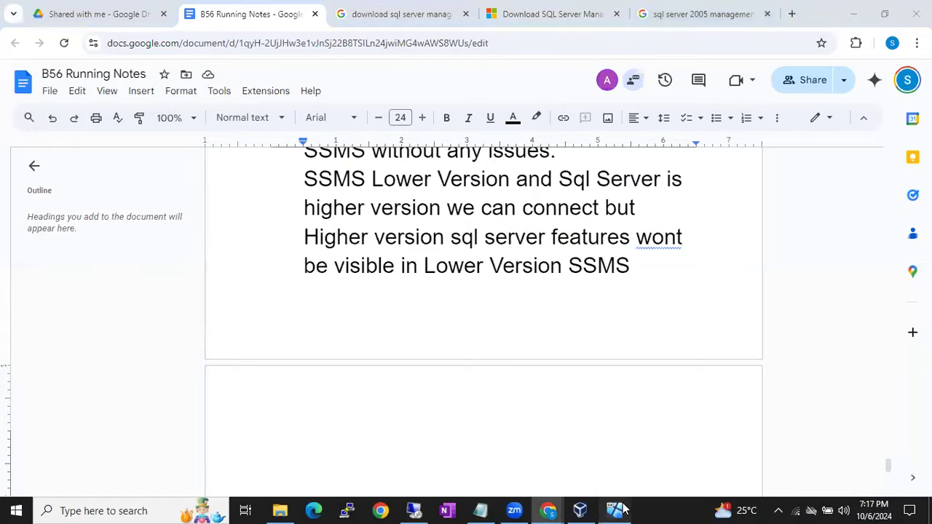
{"action": "left_click", "coordinate": [614, 511]}
{"action": "key", "text": "alt+F4"}
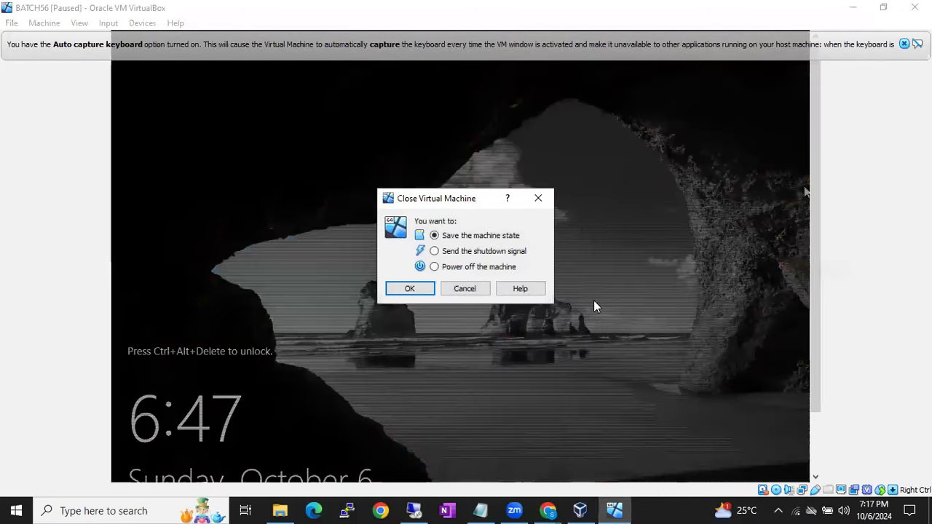
{"action": "left_click", "coordinate": [459, 289]}
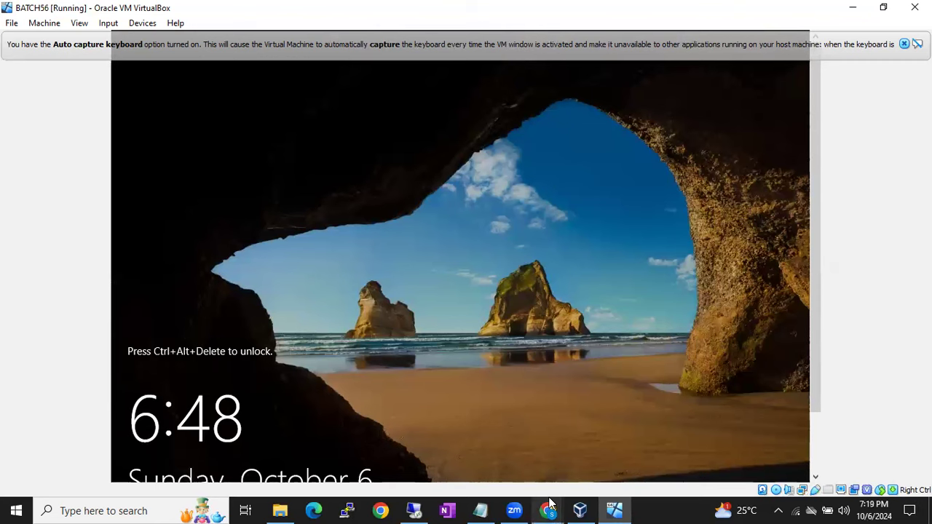
{"action": "mouse_move", "coordinate": [550, 503]}
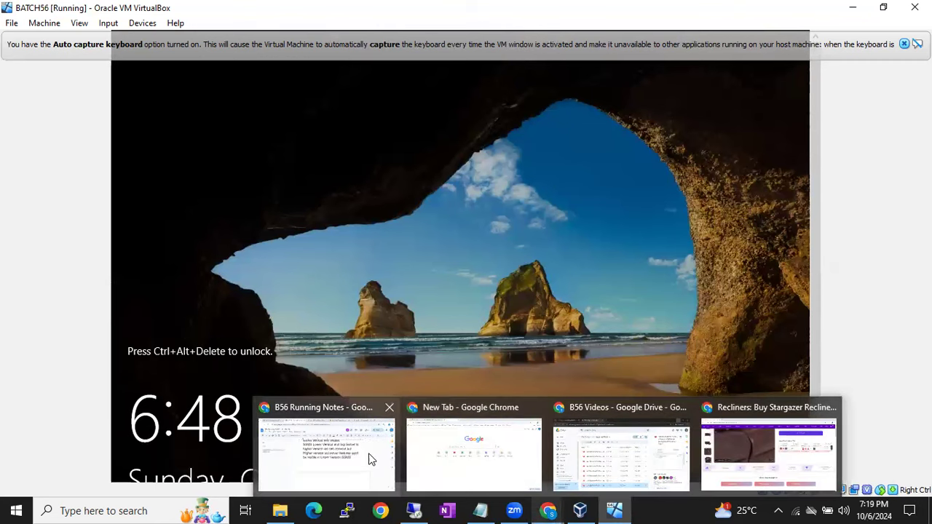
{"action": "left_click", "coordinate": [368, 458]}
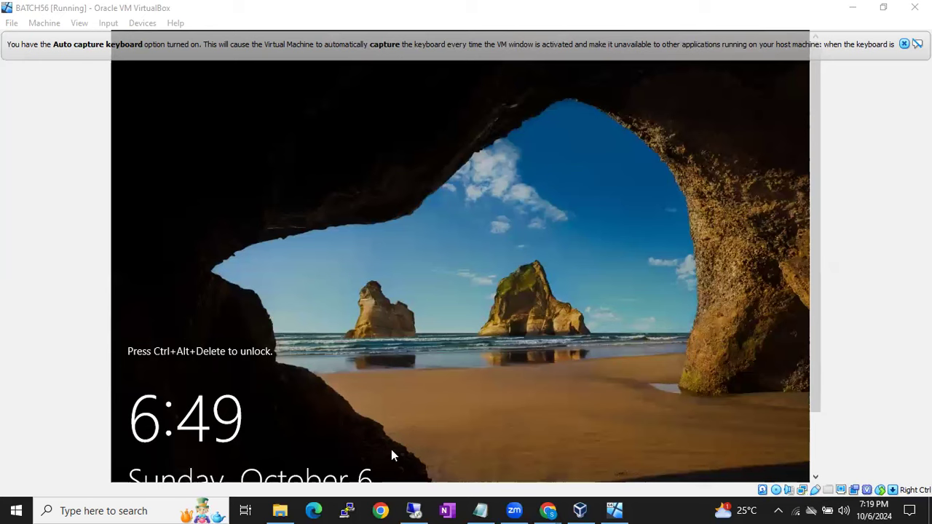
{"action": "left_click", "coordinate": [421, 508]}
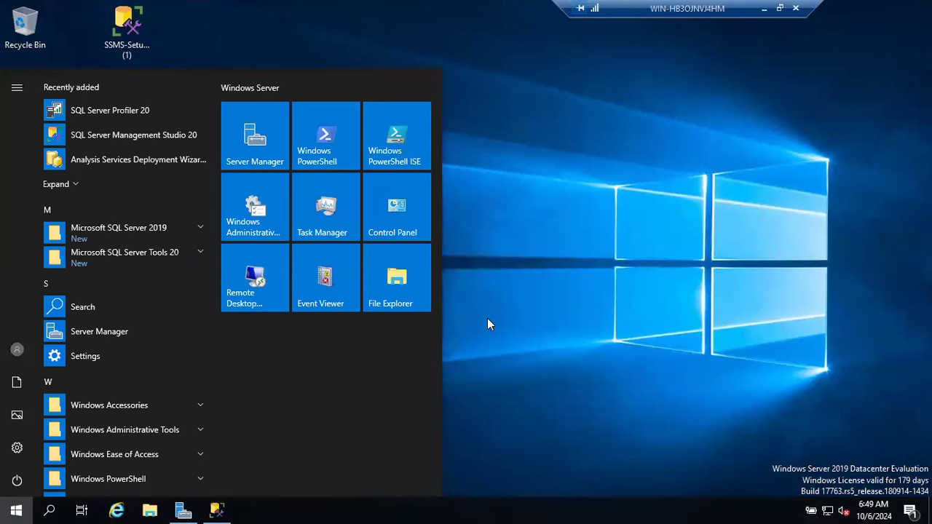
{"action": "left_click", "coordinate": [488, 324]}
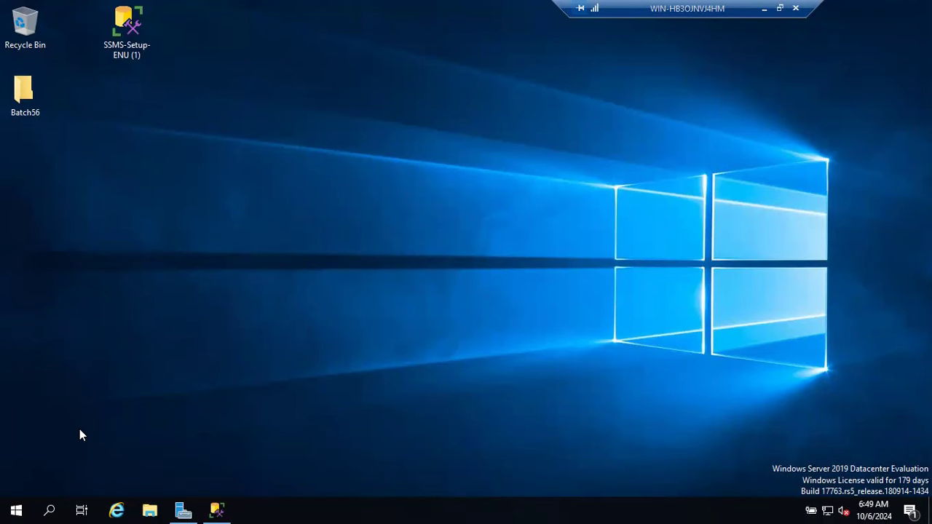
- Try to launch Management Studio by running the command ssms, and dismiss the Run dialog
{"action": "key", "text": "super+r"}
{"action": "type", "text": "ssms"}
{"action": "key", "text": "Return"}
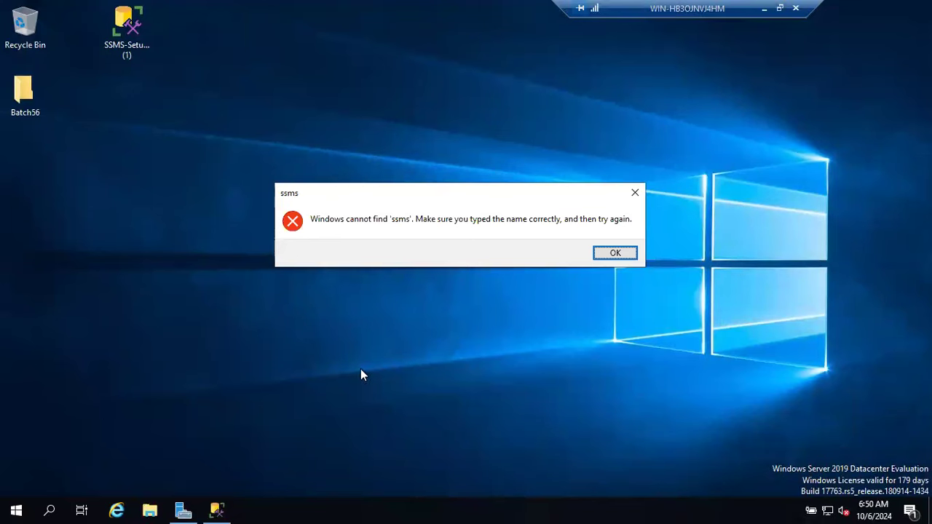
{"action": "left_click", "coordinate": [614, 253]}
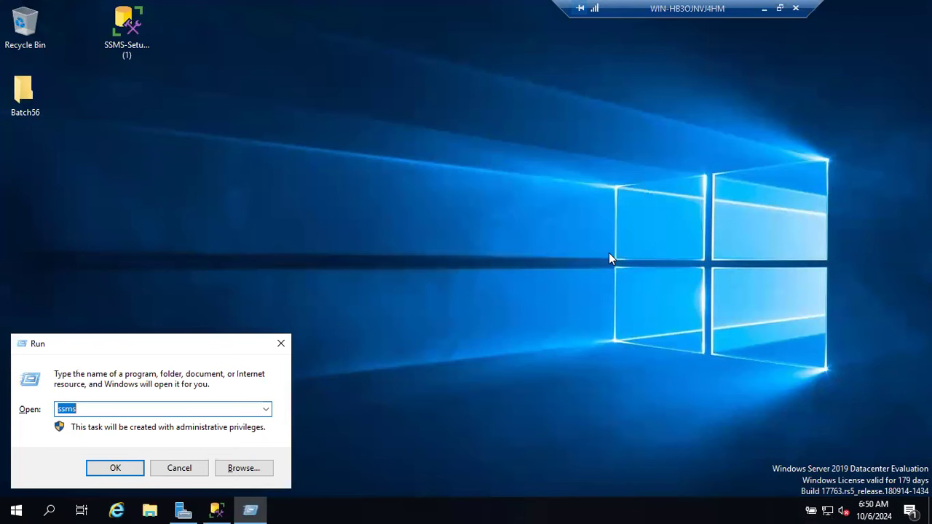
{"action": "left_click", "coordinate": [187, 465]}
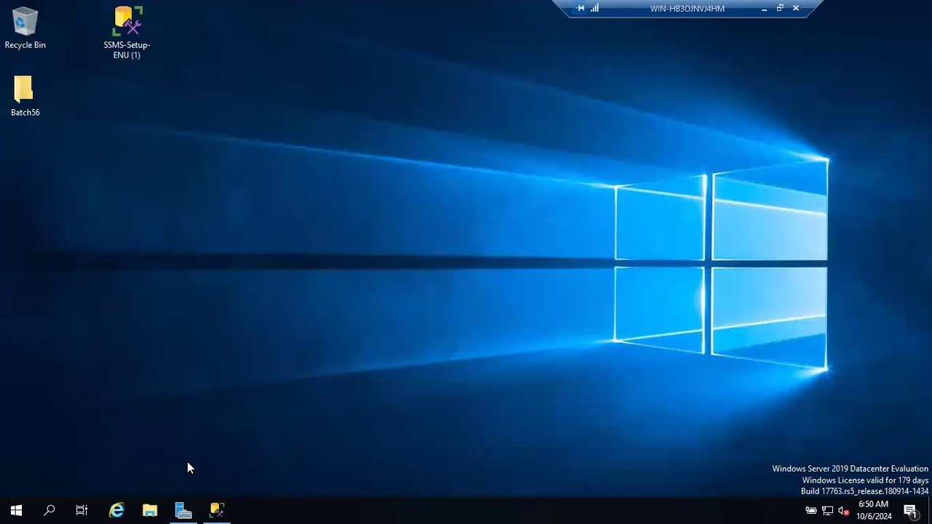
- Locate SQL Server Management Studio 20 in the Microsoft SQL Server Tools 20 program folder
{"action": "left_click", "coordinate": [16, 510]}
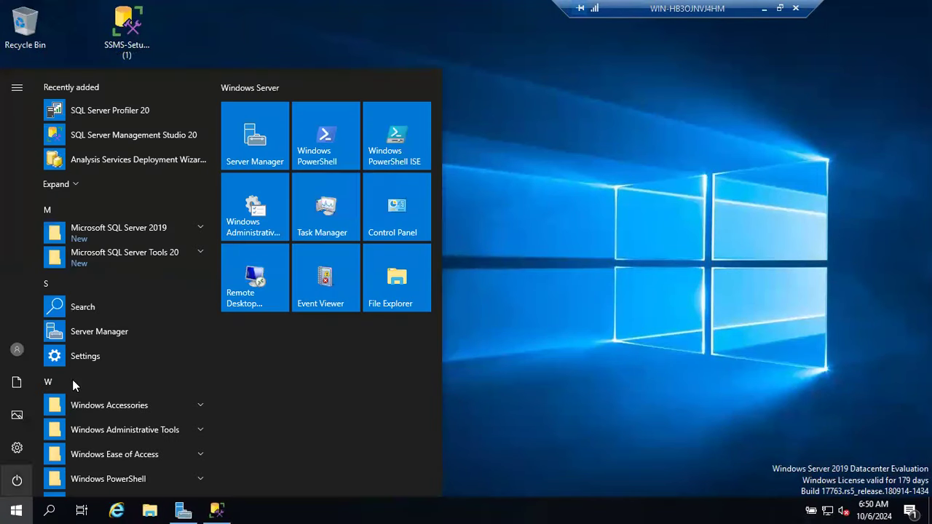
{"action": "left_click", "coordinate": [183, 251]}
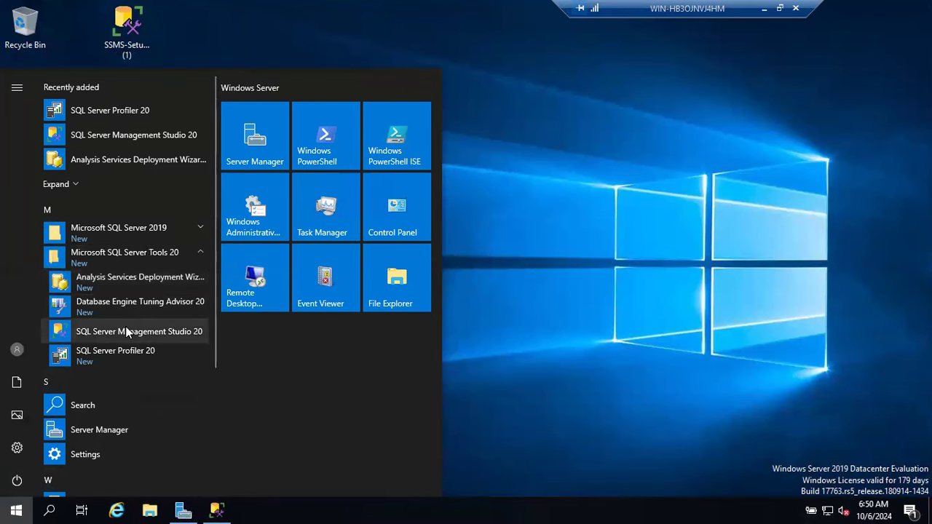
{"action": "left_click", "coordinate": [472, 294]}
- Search the installed programs for ssm and bring up the running SQL Server Management Studio window
{"action": "left_click", "coordinate": [21, 509]}
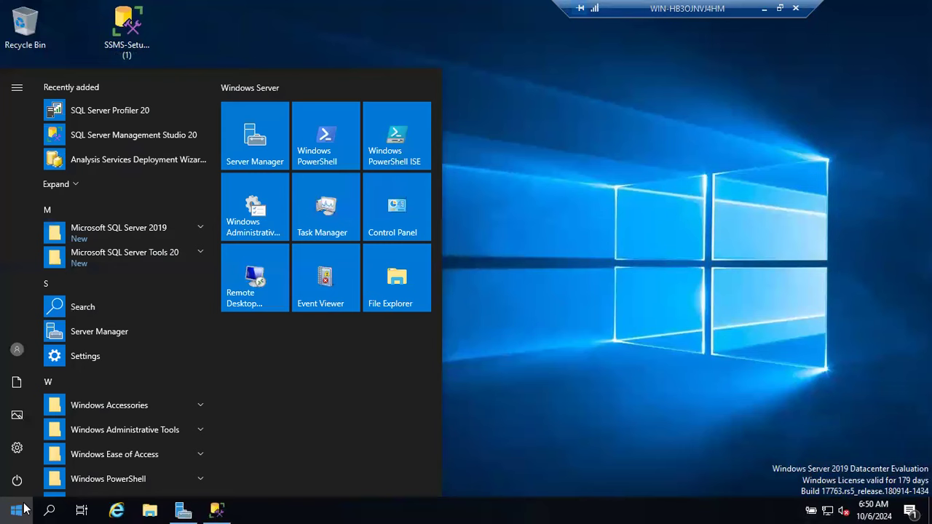
{"action": "type", "text": "ssm"}
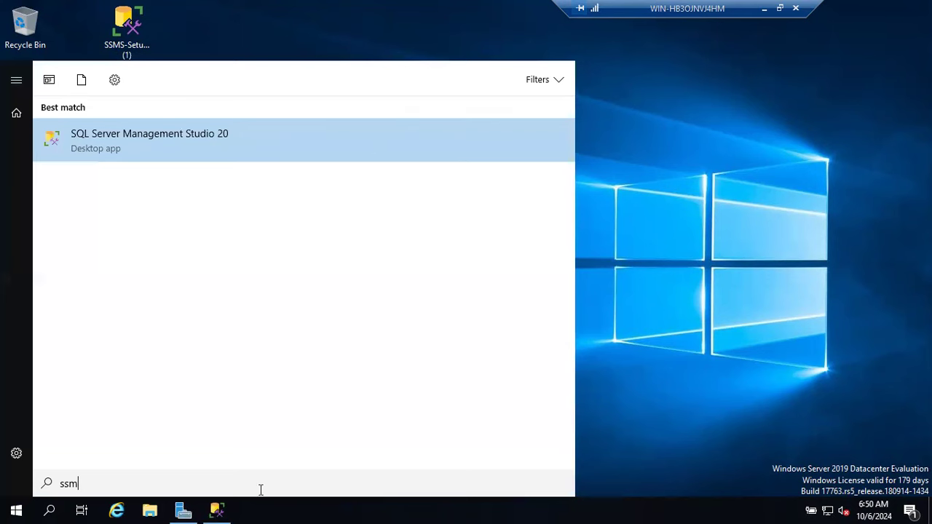
{"action": "left_click", "coordinate": [217, 510]}
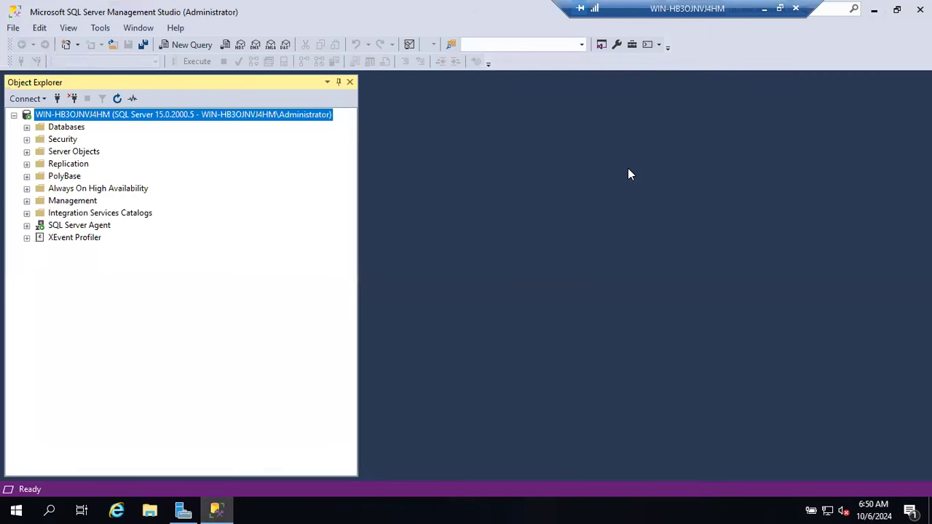
- Minimize Management Studio and open the Services console by running services.msc
{"action": "left_click", "coordinate": [873, 10]}
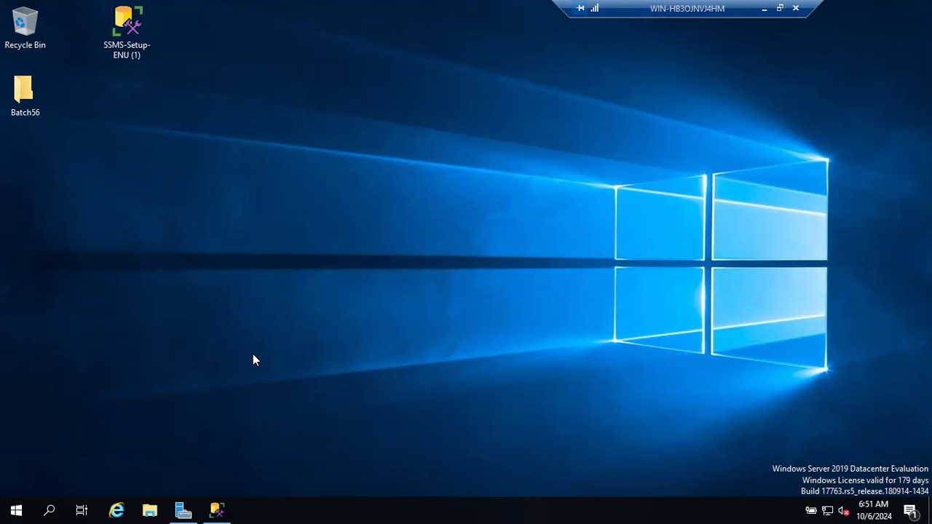
{"action": "key", "text": "super+r"}
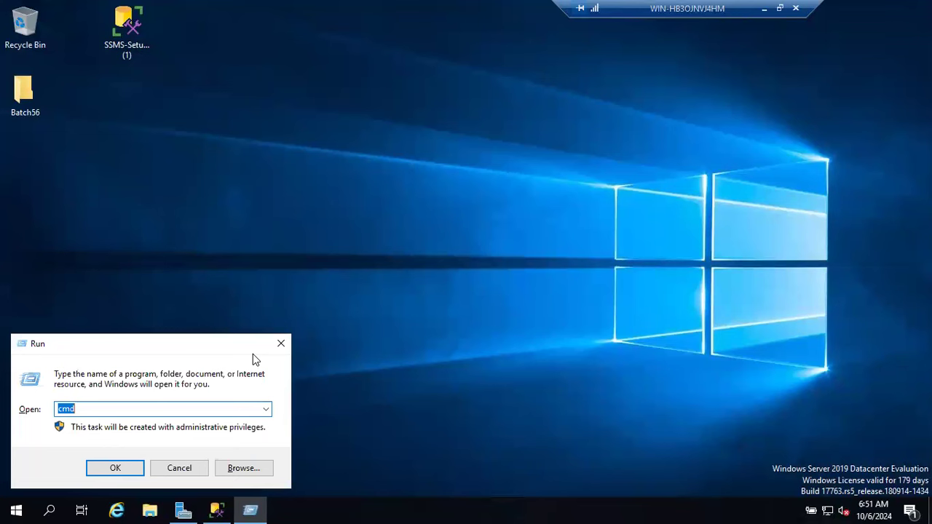
{"action": "type", "text": "ser"}
{"action": "key", "text": "Down"}
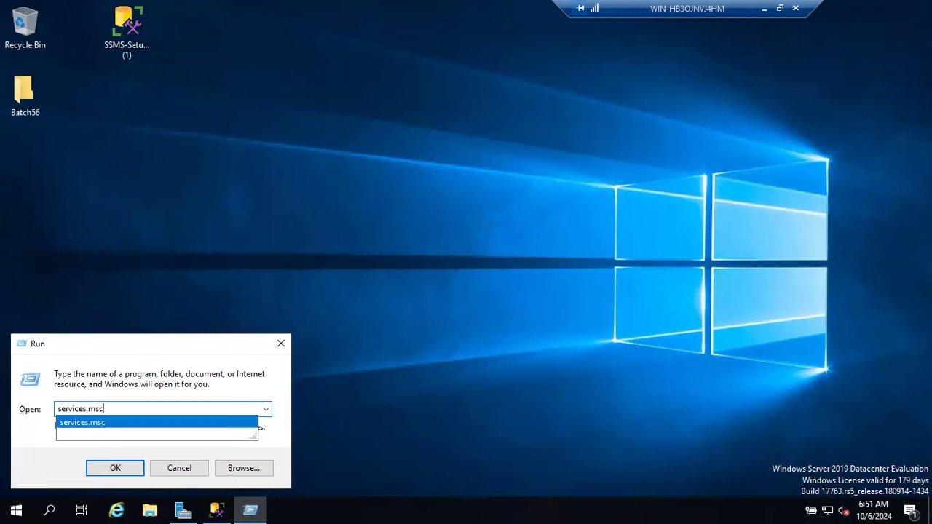
{"action": "key", "text": "Return"}
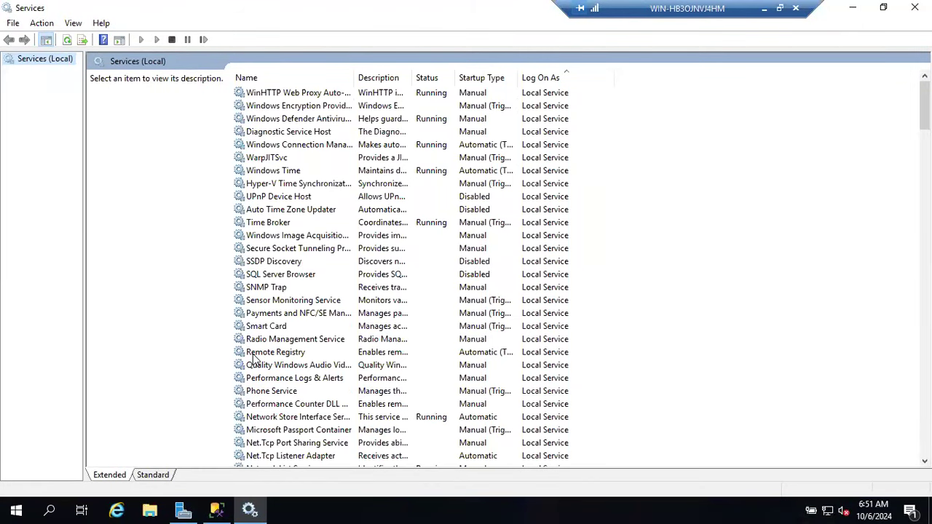
- Sort the services by name and jump to the services beginning with S
{"action": "left_click", "coordinate": [282, 288]}
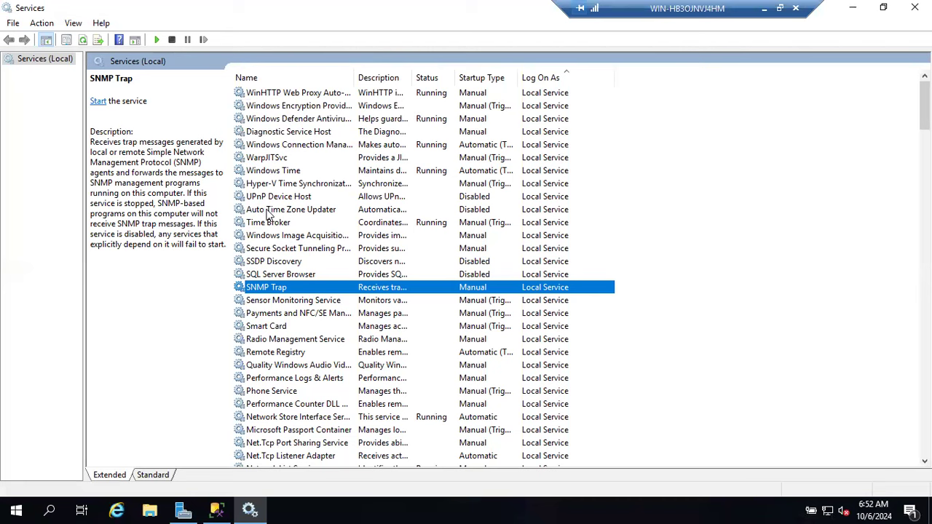
{"action": "left_click", "coordinate": [261, 78]}
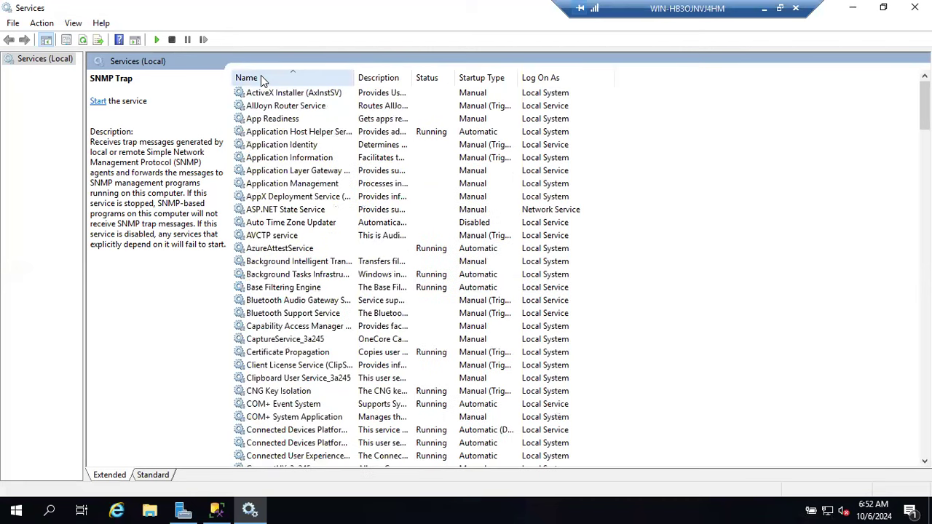
{"action": "left_click", "coordinate": [269, 160]}
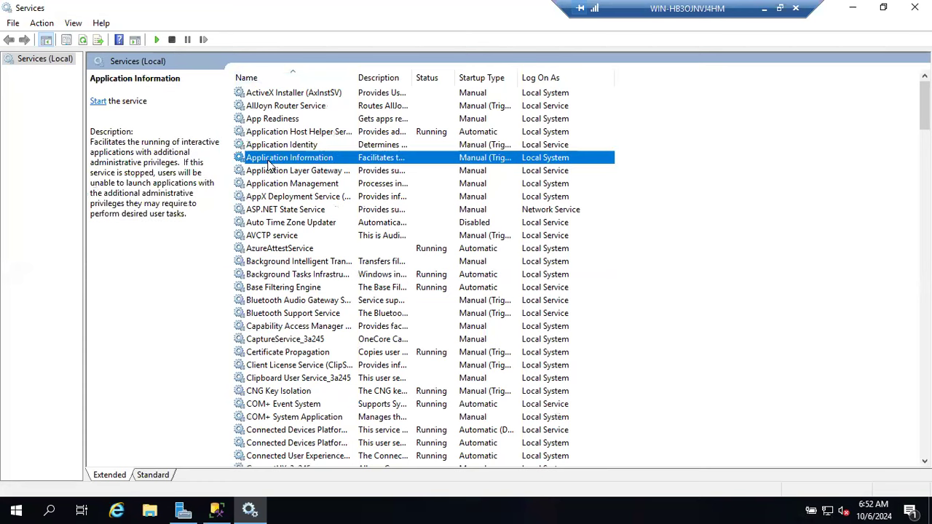
{"action": "key", "text": "s"}
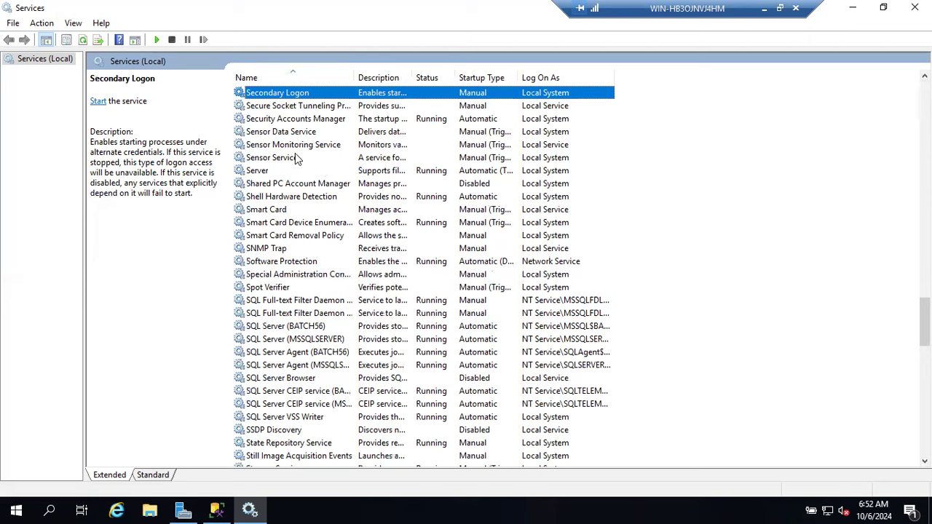
- Browse the services list, return to the entries beginning with S and select SQL Full-text Filter Daemon Launcher (BATCH56)
{"action": "scroll", "coordinate": [292, 163], "scroll_direction": "up", "scroll_amount": 20}
{"action": "scroll", "coordinate": [302, 162], "scroll_direction": "down", "scroll_amount": 15}
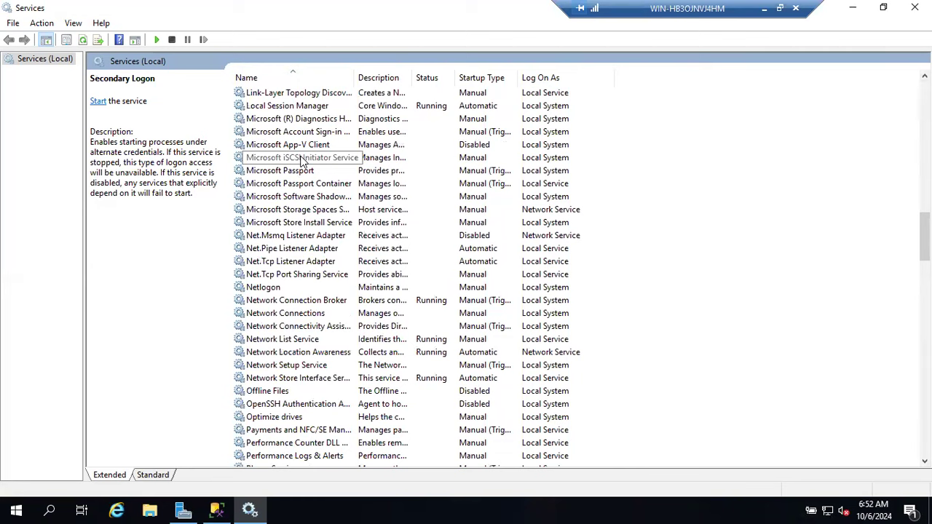
{"action": "scroll", "coordinate": [302, 160], "scroll_direction": "up", "scroll_amount": 20}
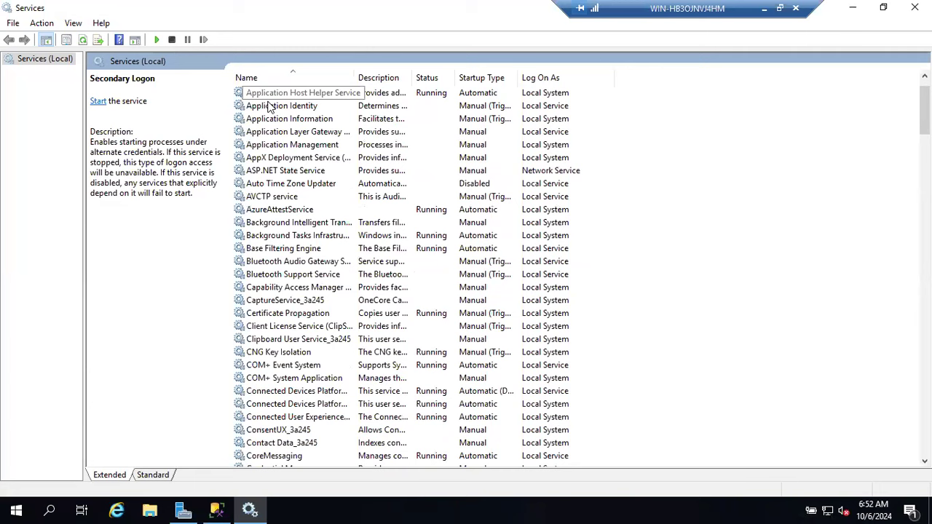
{"action": "left_click", "coordinate": [270, 107]}
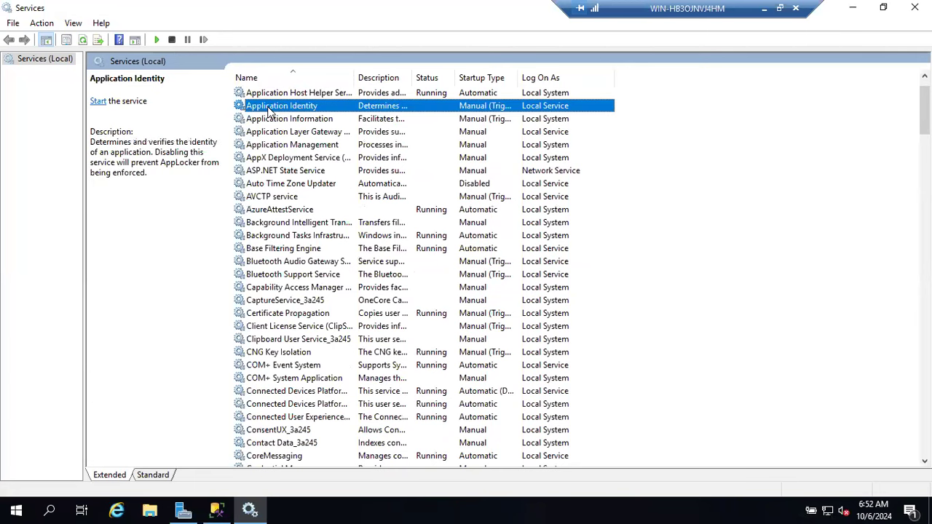
{"action": "key", "text": "s"}
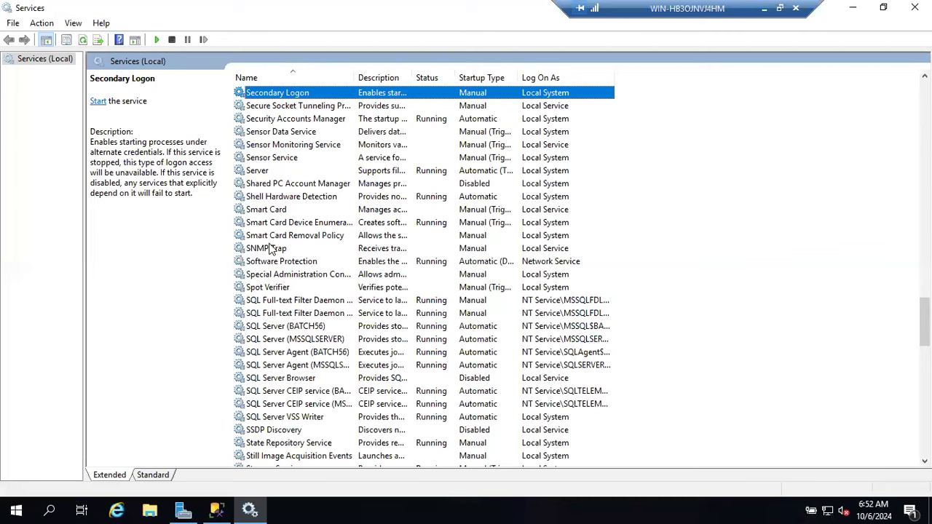
{"action": "left_click", "coordinate": [268, 302]}
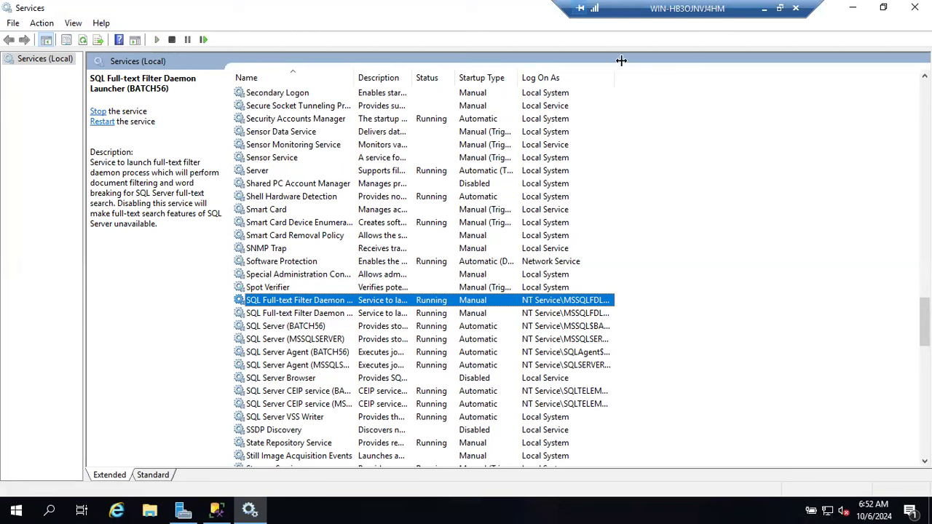
- Minimize the remote desktop session and switch to the B56 Running Notes document in Chrome
{"action": "left_click", "coordinate": [761, 12]}
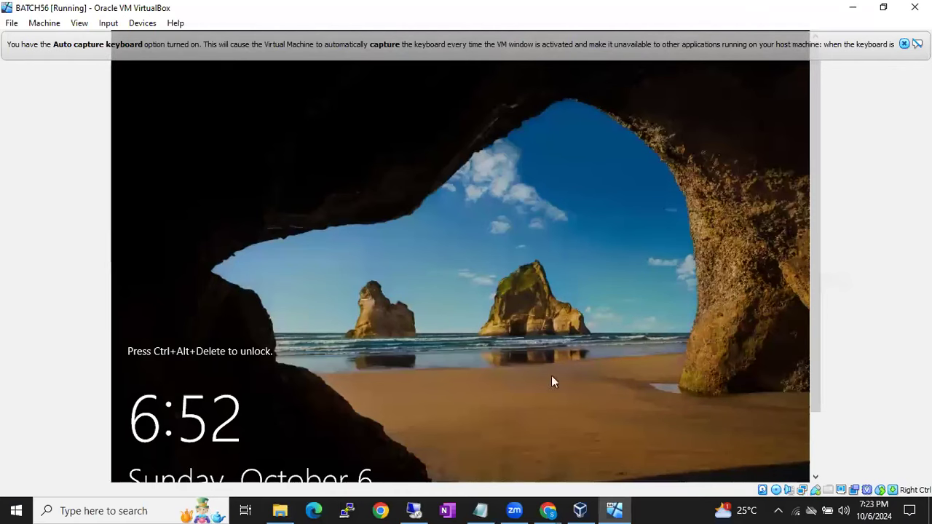
{"action": "mouse_move", "coordinate": [545, 509]}
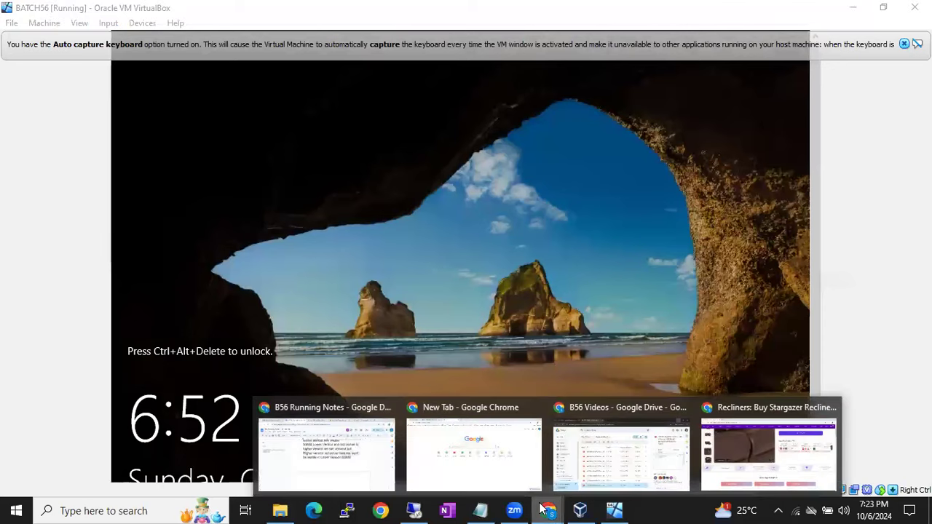
{"action": "left_click", "coordinate": [371, 474]}
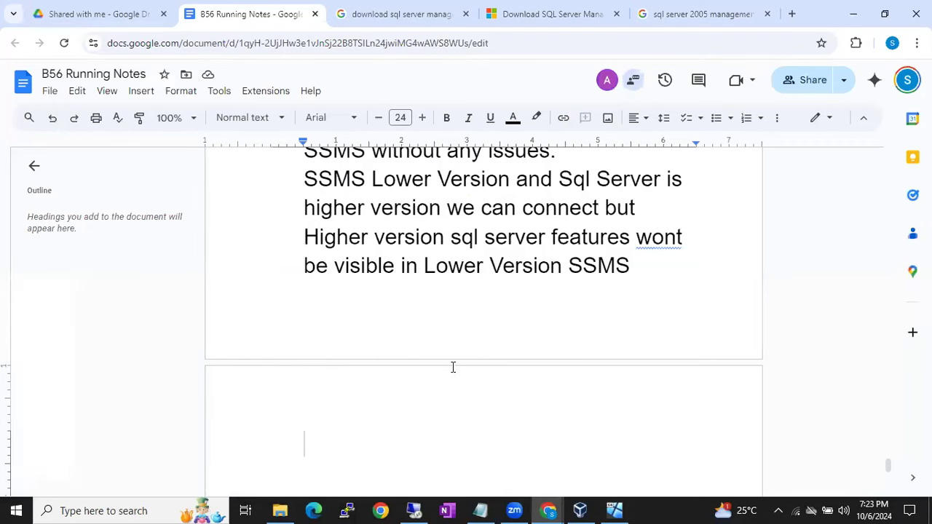
- Write the note "When we install Sql server for the first time generally 6 services will be created" on the new page
{"action": "type", "text": "When we i"}
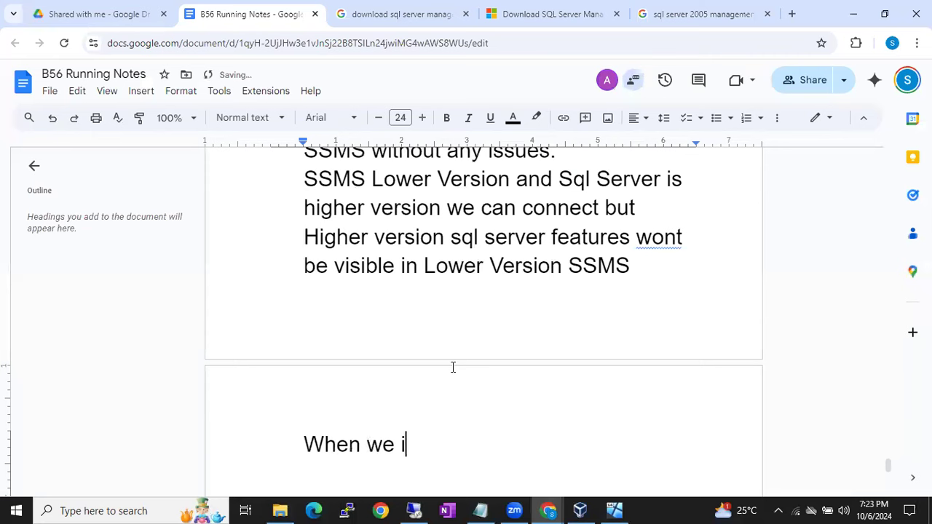
{"action": "type", "text": "nstall Sql server"}
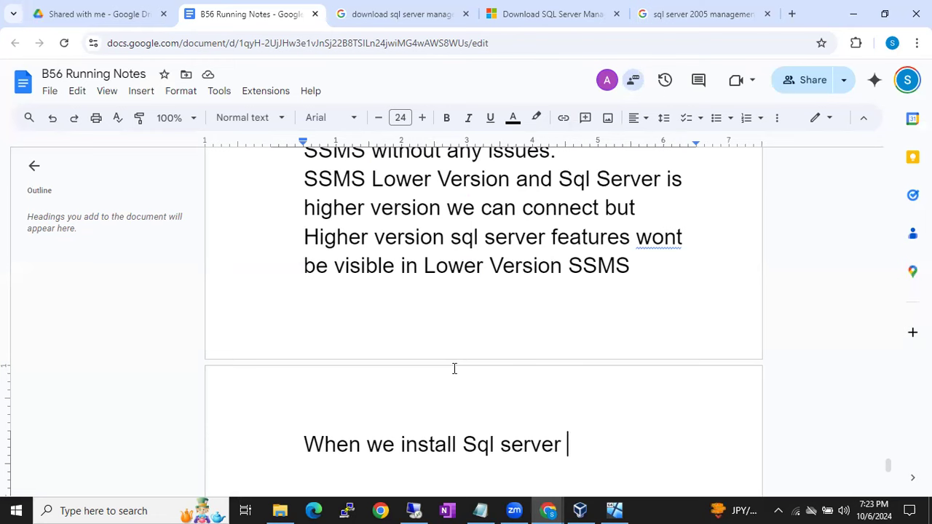
{"action": "type", "text": "for the "}
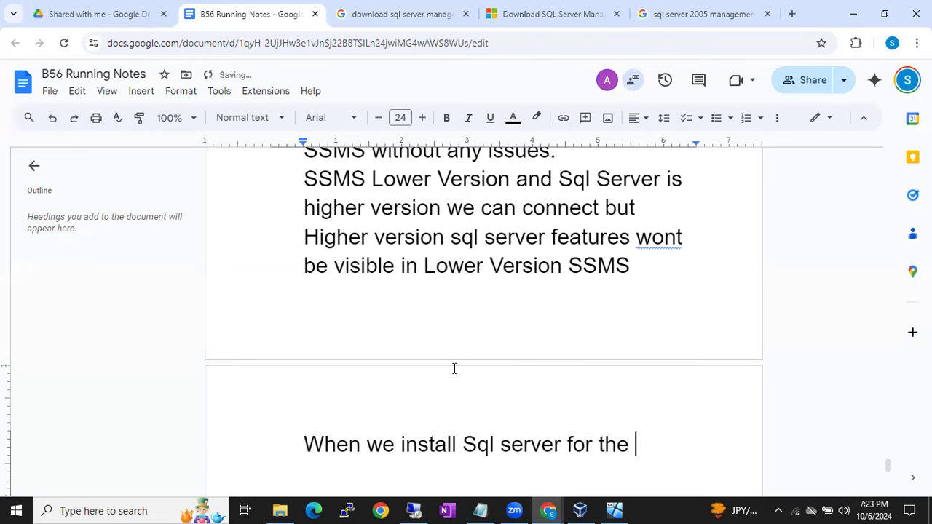
{"action": "type", "text": "first"}
{"action": "key", "text": "BackSpace"}
{"action": "key", "text": "BackSpace"}
{"action": "type", "text": "first time ge"}
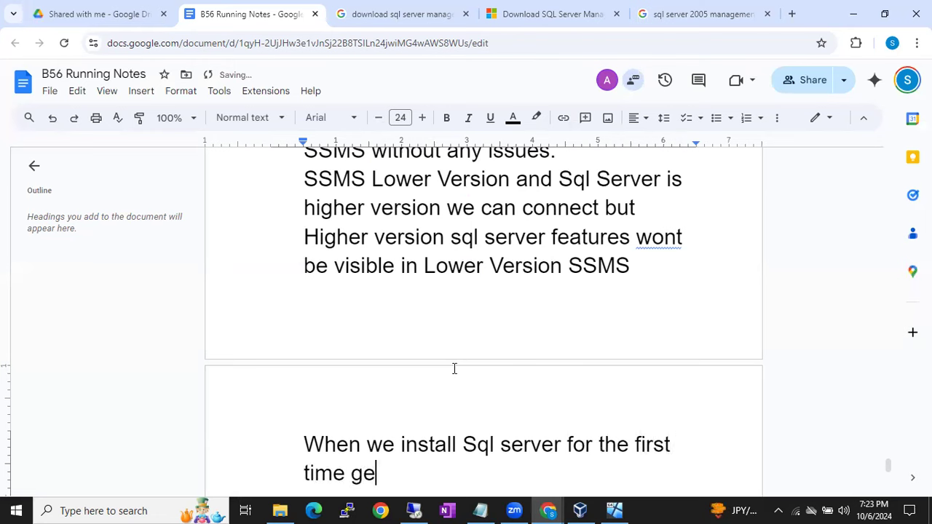
{"action": "type", "text": "nerally 6 ser"}
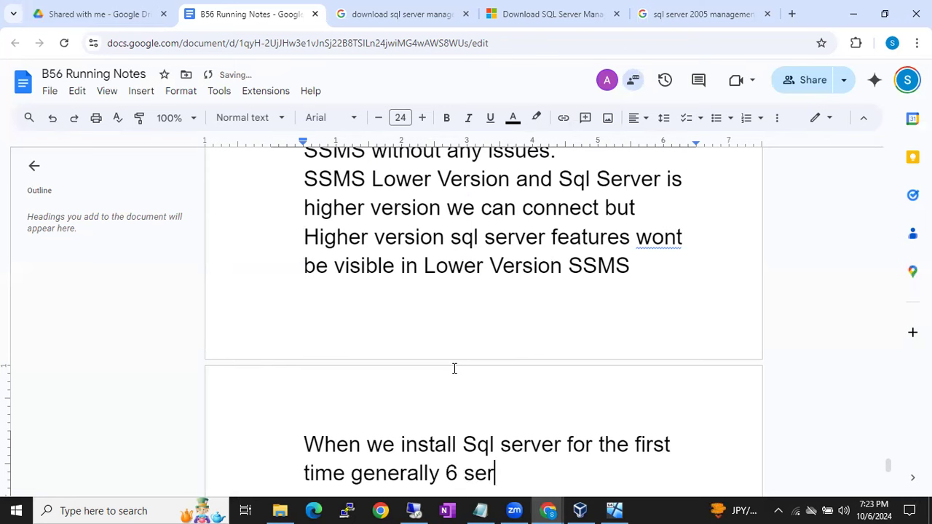
{"action": "type", "text": "vices "}
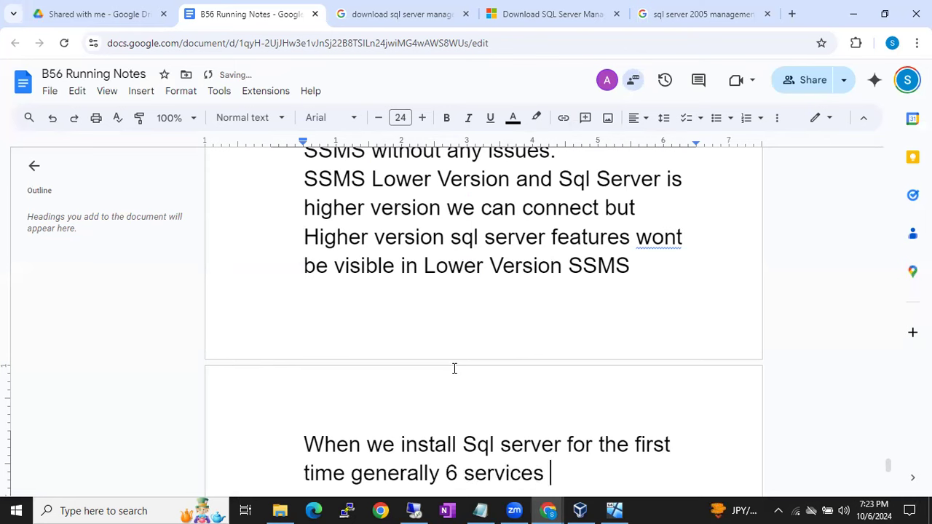
{"action": "type", "text": "will be created"}
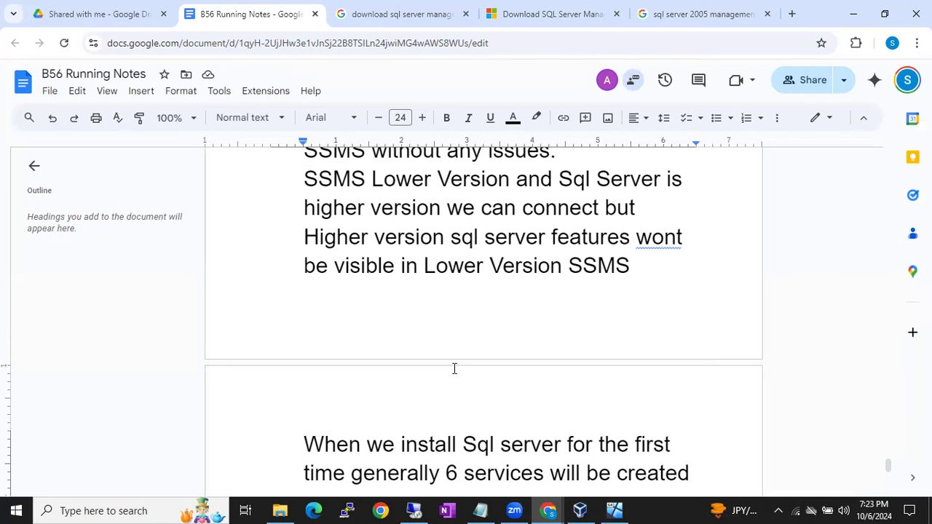
- Add the line "Sql Server Database Engine Service" below the introductory sentence
{"action": "key", "text": "Return"}
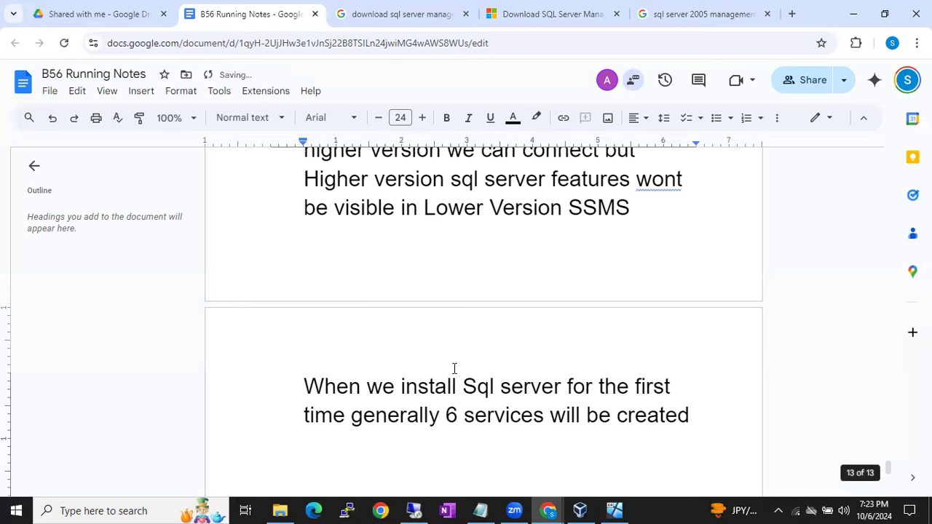
{"action": "type", "text": "Da"}
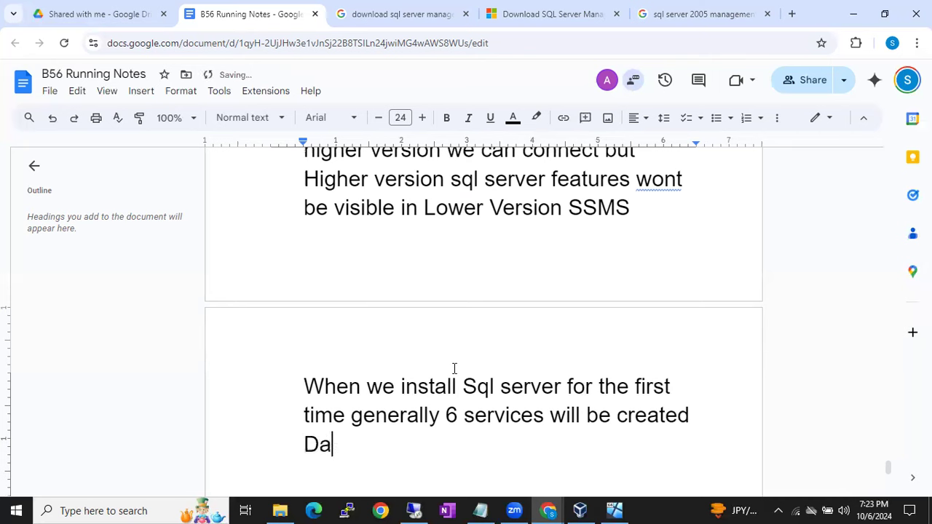
{"action": "type", "text": "tabase E"}
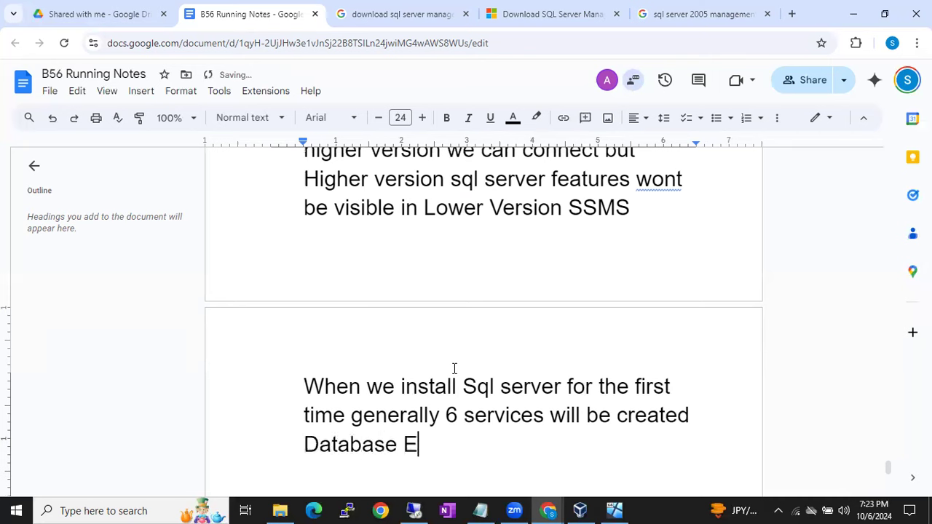
{"action": "type", "text": "ngine "}
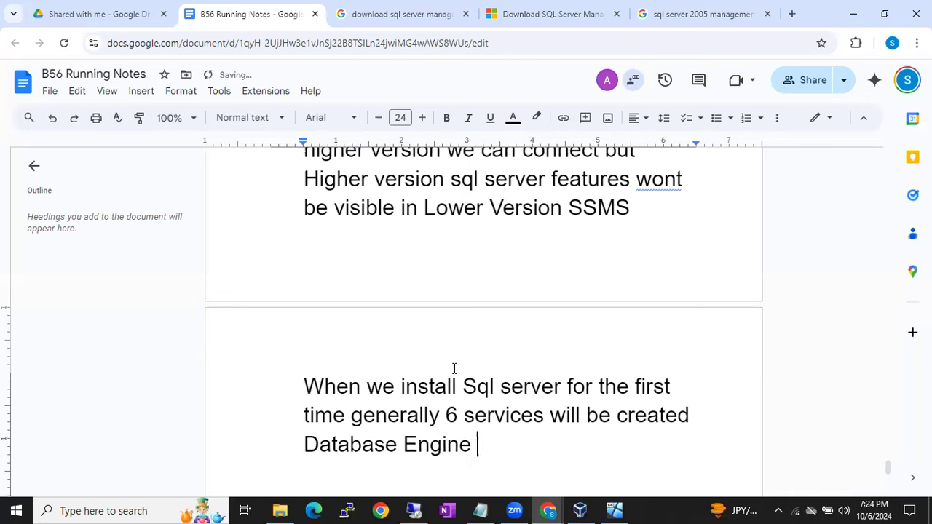
{"action": "type", "text": "Service"}
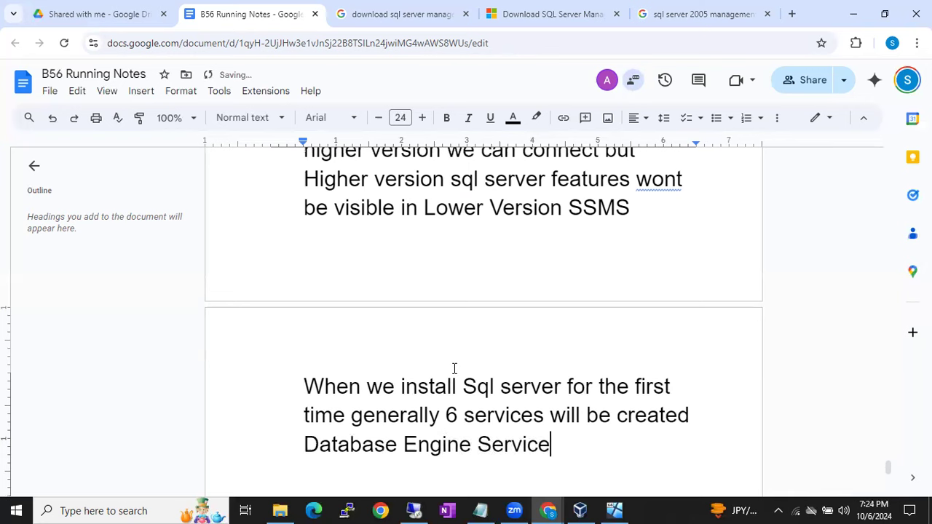
{"action": "left_click", "coordinate": [305, 444]}
{"action": "type", "text": "Sql Server"}
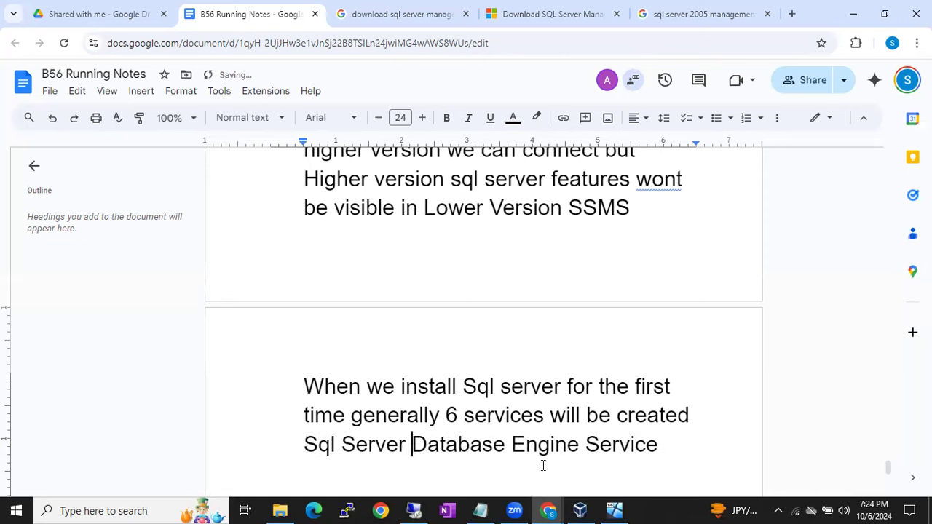
- Add the lines "Sql Server Full Text Service" and "Sql Server Agent Service" to the service list
{"action": "left_click", "coordinate": [659, 445]}
{"action": "key", "text": "Return"}
{"action": "type", "text": "Sql Server"}
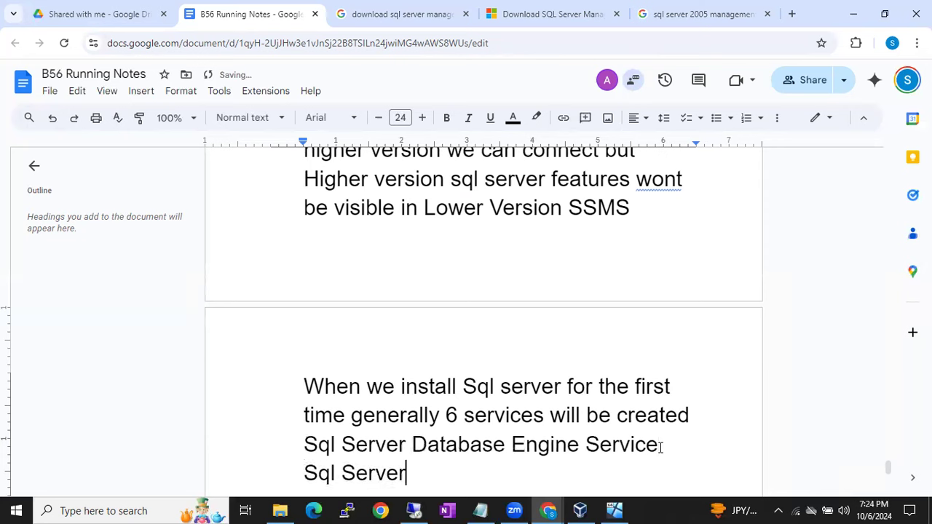
{"action": "type", "text": " Full Text"}
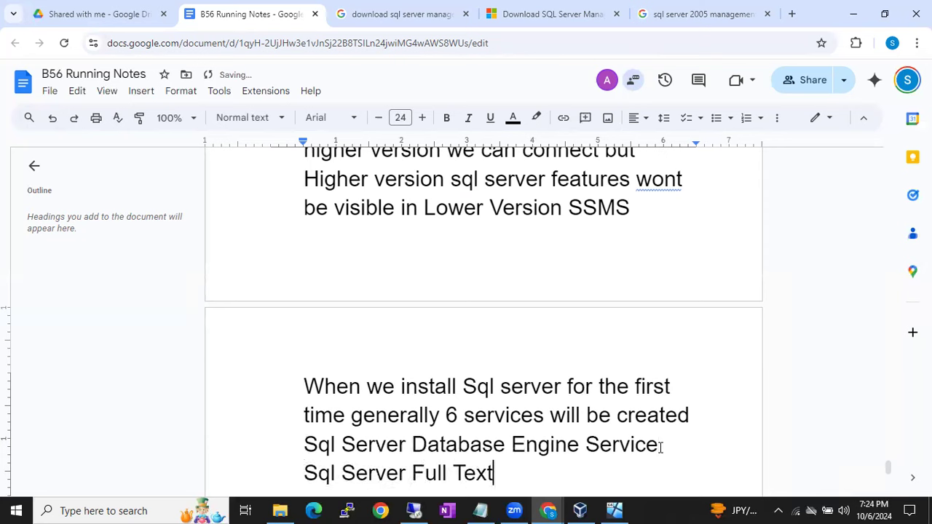
{"action": "type", "text": " Service"}
{"action": "key", "text": "Return"}
{"action": "type", "text": "Sql Server "}
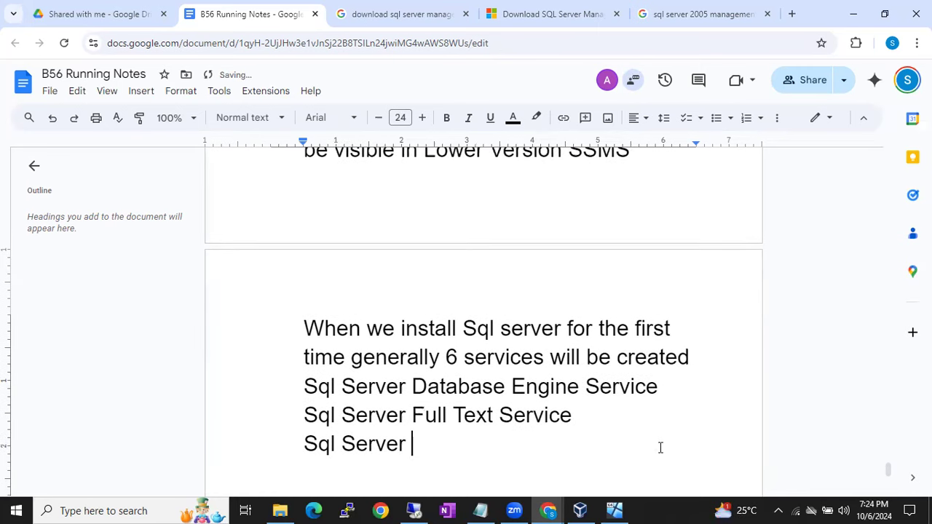
{"action": "type", "text": "Agent Service"}
{"action": "key", "text": "Return"}
{"action": "key", "text": "Return"}
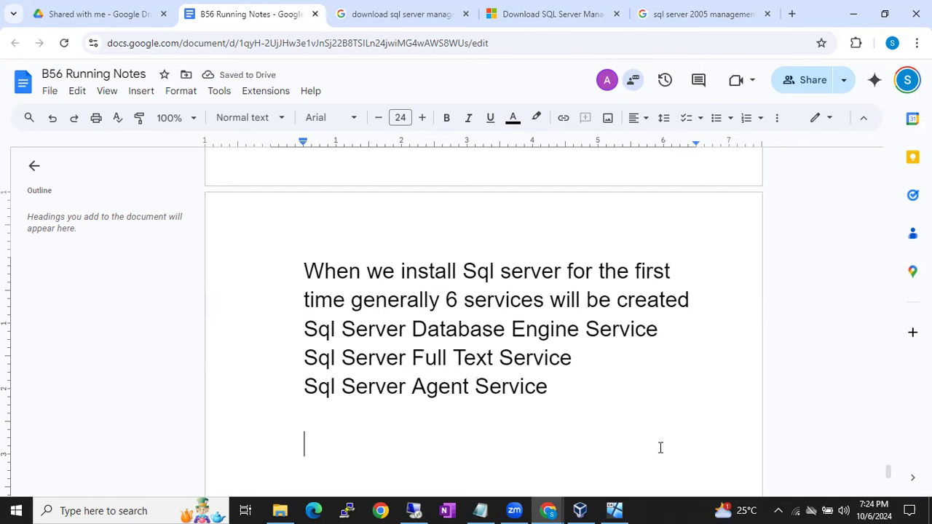
{"action": "key", "text": "BackSpace"}
- Add the lines "Sql Server CEIP Service" and "Sql Server Browser Service" below the Agent Service line
{"action": "type", "text": "Sql Server "}
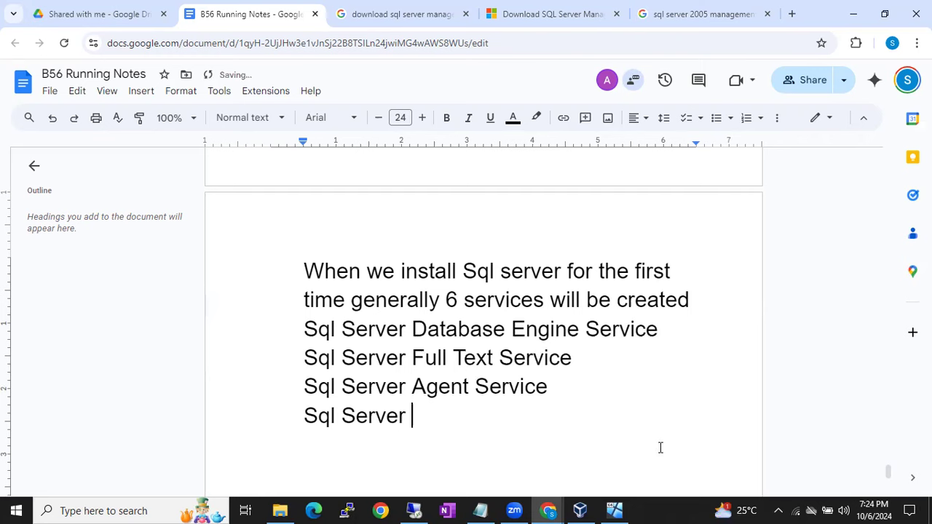
{"action": "type", "text": "CEIP Service"}
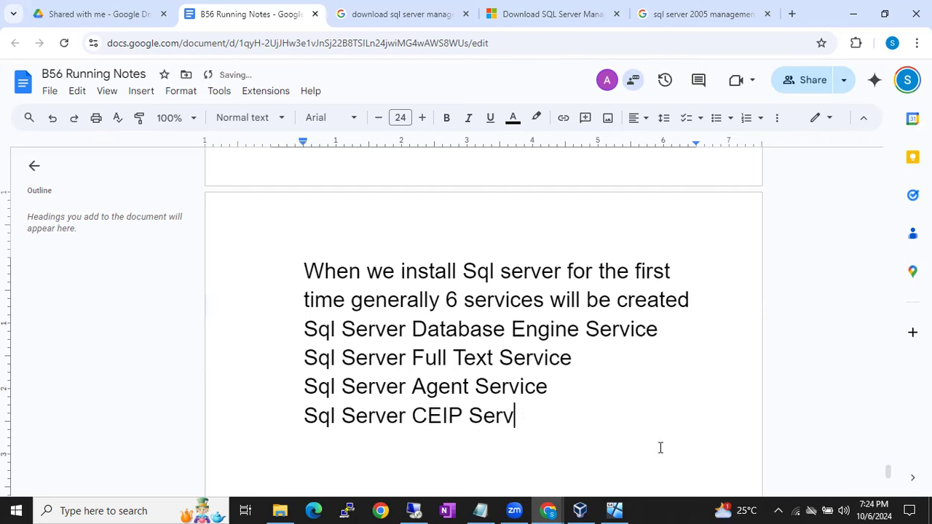
{"action": "key", "text": "Return"}
{"action": "type", "text": "Sql Server "}
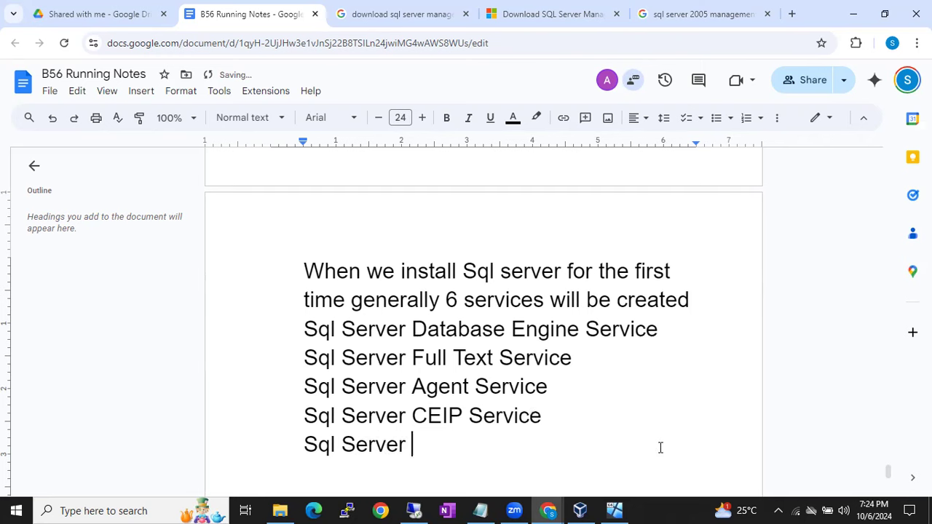
{"action": "type", "text": "Browser "}
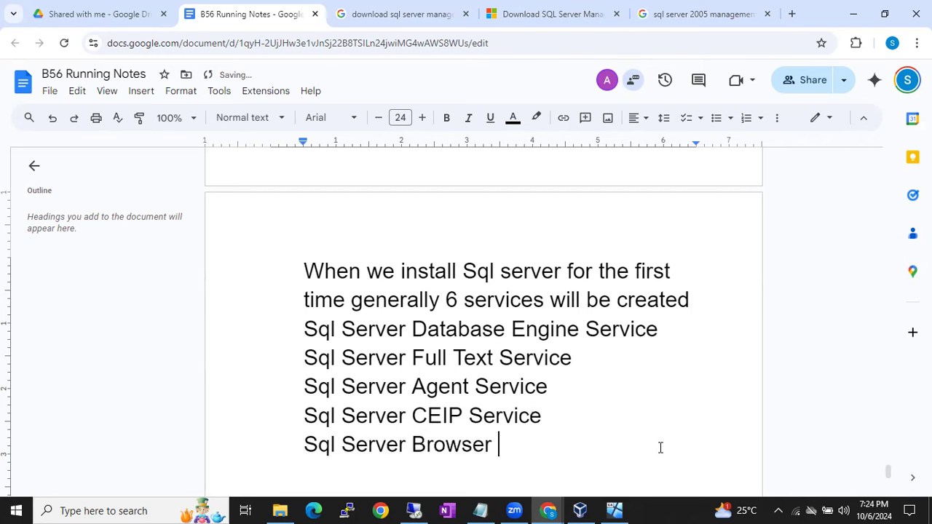
{"action": "type", "text": "Service"}
- Add "SQL Server VSS Writer" as the last line of the service list
{"action": "key", "text": "Return"}
{"action": "type", "text": "SQL Server VSS "}
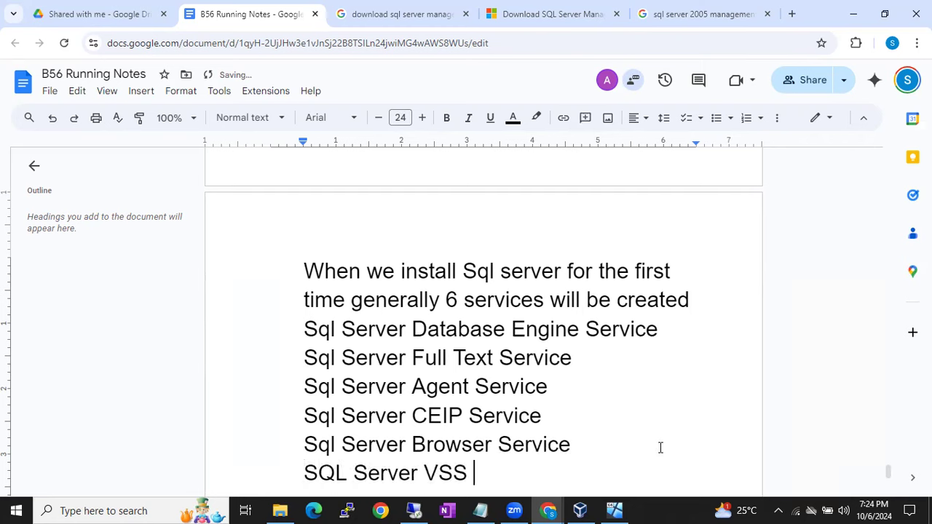
{"action": "type", "text": "E"}
{"action": "key", "text": "BackSpace"}
{"action": "type", "text": "w"}
{"action": "key", "text": "BackSpace"}
{"action": "type", "text": "Writer"}
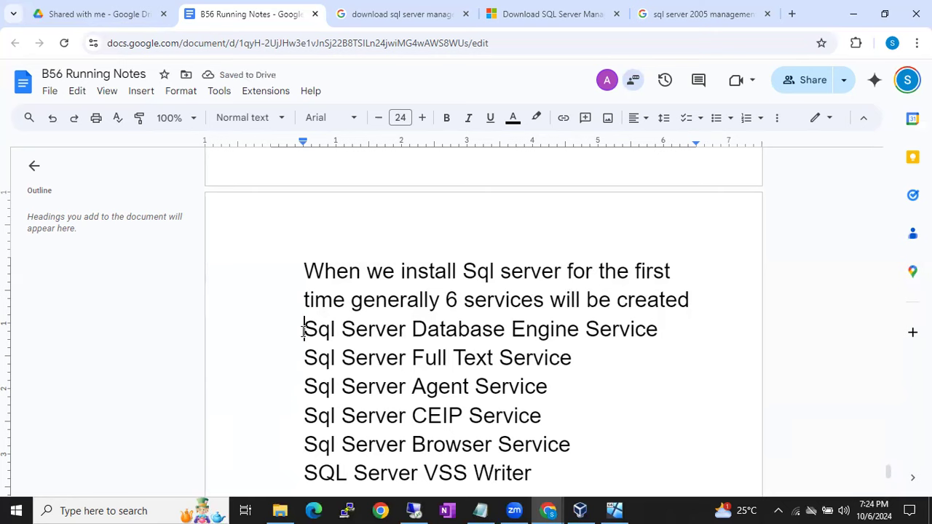
- Insert the heading line "Specific Services" above the Database Engine Service line
{"action": "left_click", "coordinate": [695, 306]}
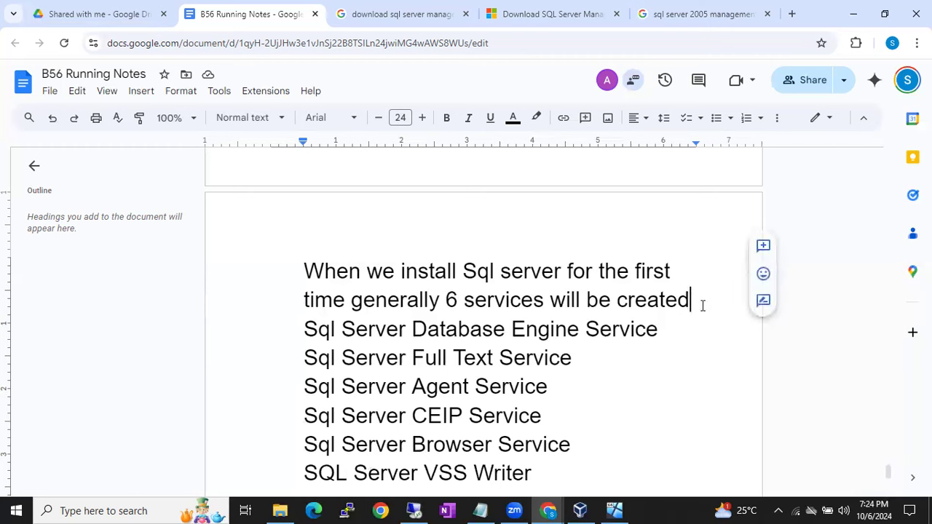
{"action": "key", "text": "Return"}
{"action": "type", "text": "Specific Services"}
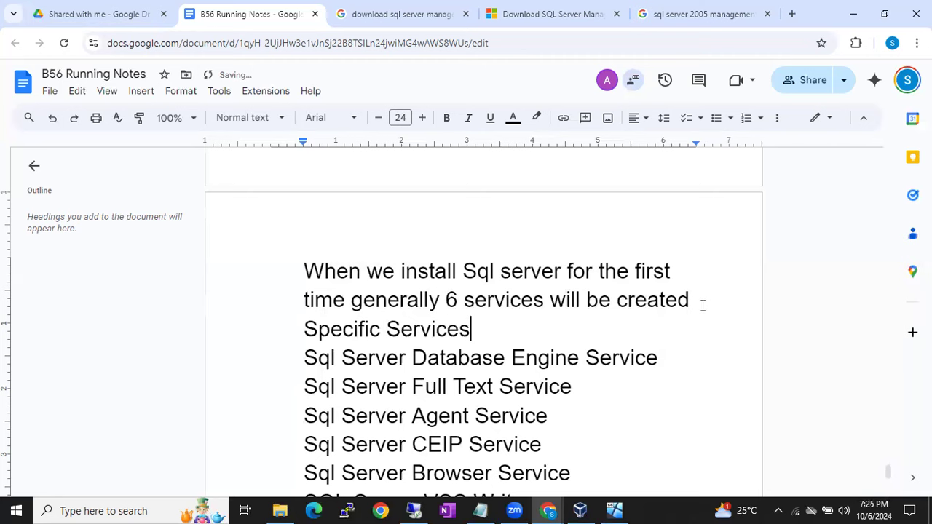
- Insert the heading line "Shared Services" between the CEIP Service and Browser Service lines
{"action": "scroll", "coordinate": [644, 406], "scroll_direction": "down", "scroll_amount": 1}
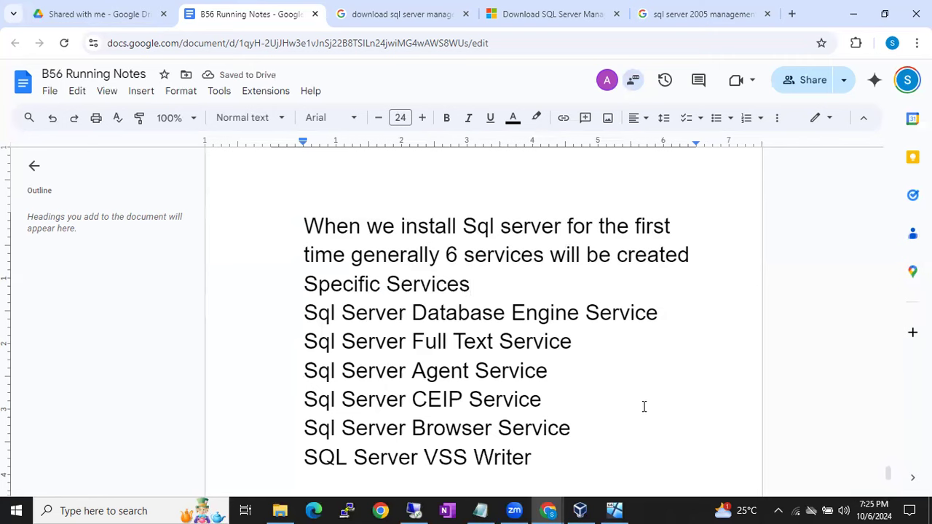
{"action": "left_click", "coordinate": [562, 401]}
{"action": "key", "text": "Return"}
{"action": "type", "text": "S"}
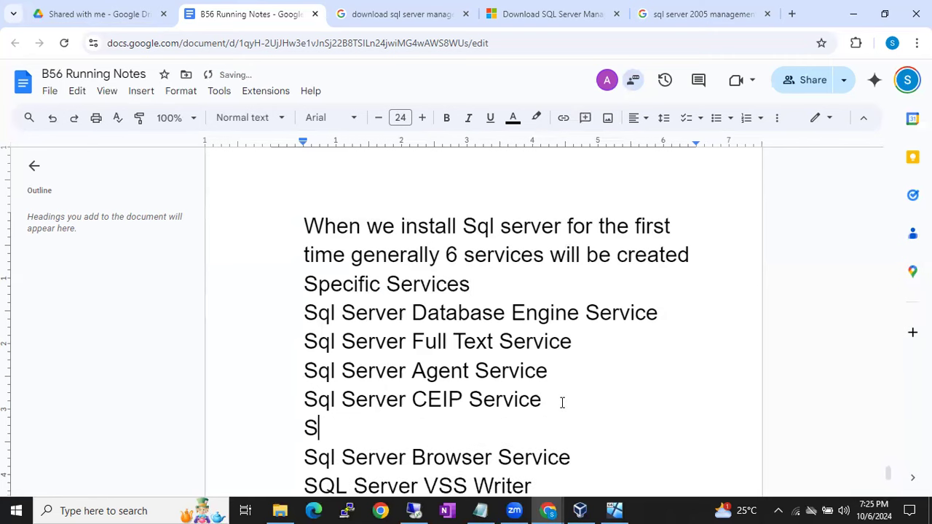
{"action": "type", "text": "hared Services"}
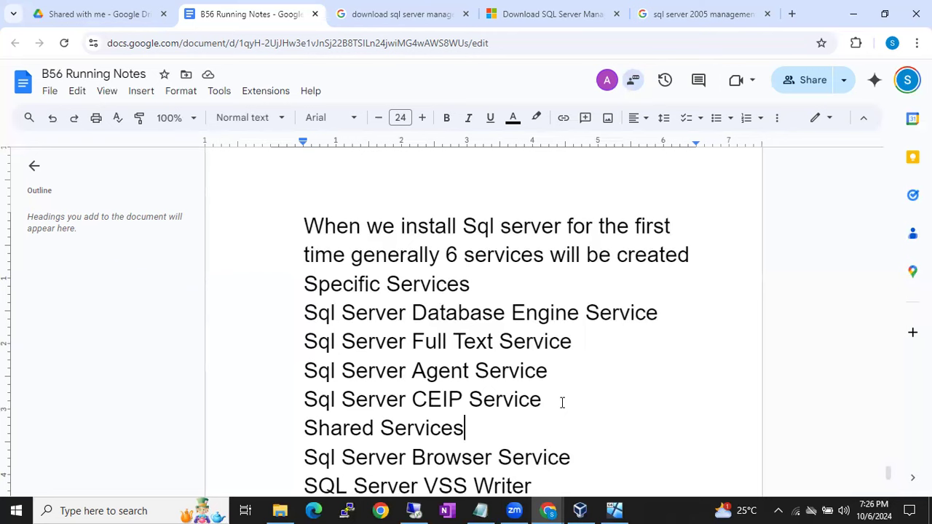
{"action": "scroll", "coordinate": [562, 403], "scroll_direction": "down", "scroll_amount": 1}
{"action": "left_click_drag", "start_coordinate": [538, 426], "coordinate": [308, 392]}
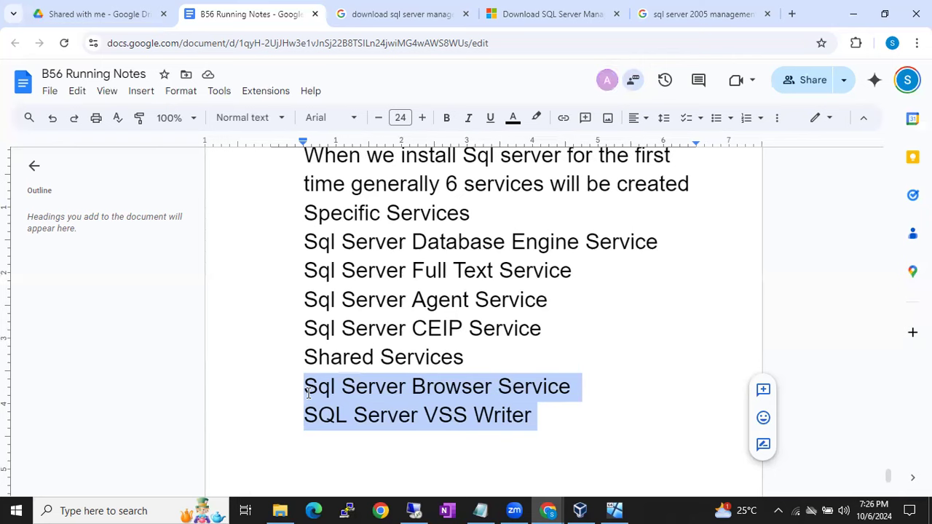
{"action": "left_click", "coordinate": [308, 393]}
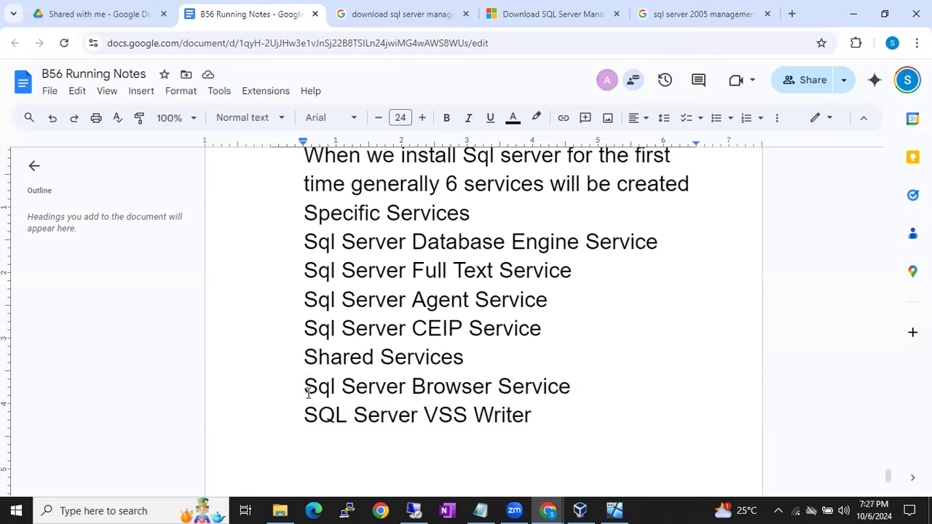
- Extend the "Specific Services" heading with "/Instance Aware"
{"action": "left_click", "coordinate": [481, 206]}
{"action": "type", "text": "/I"}
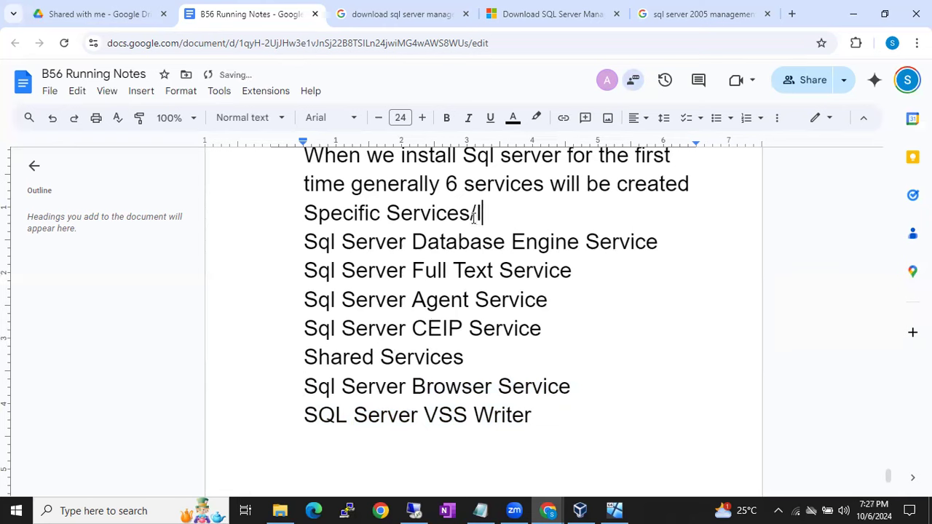
{"action": "type", "text": "nstance Aware"}
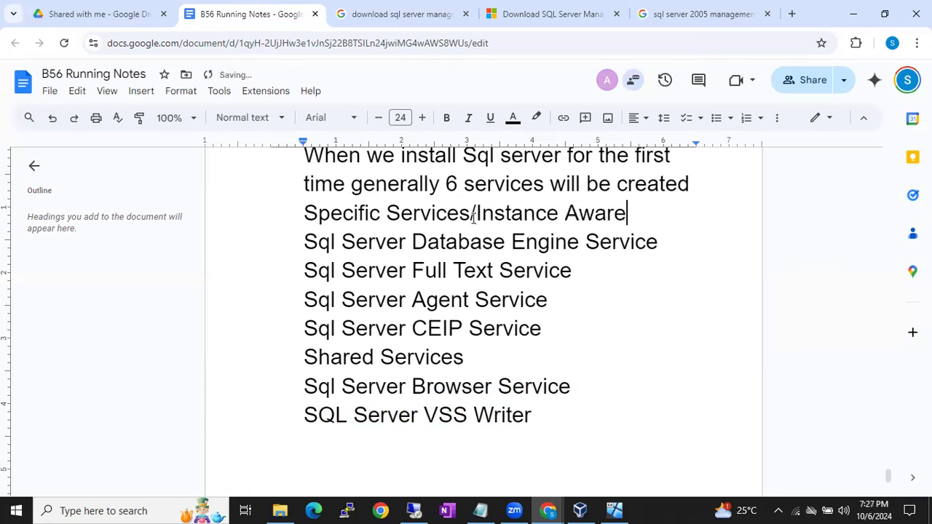
- Complete the "Specific Services/Instance Aware" heading with "Services" and extend the "Shared Services" heading with "/Instance UnAware Services"
{"action": "type", "text": " Services"}
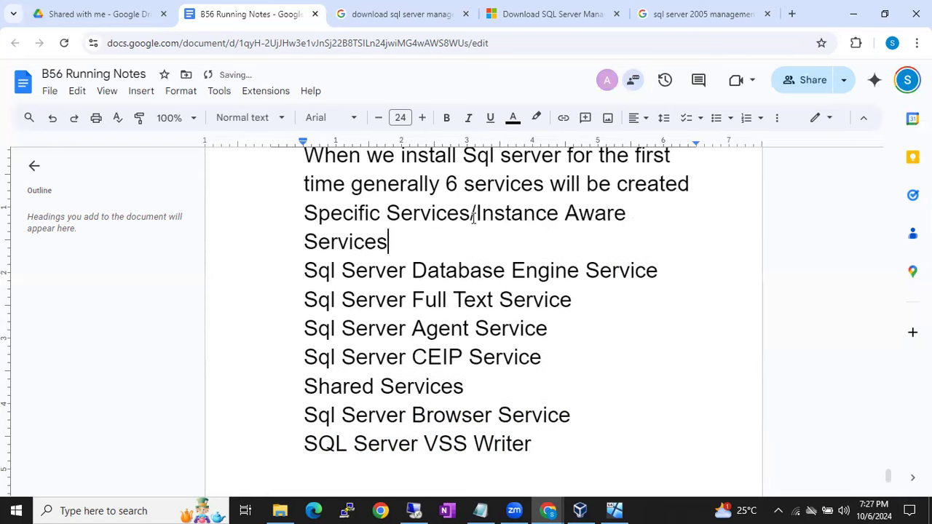
{"action": "left_click", "coordinate": [471, 384]}
{"action": "type", "text": "/Instance UnAware Ser"}
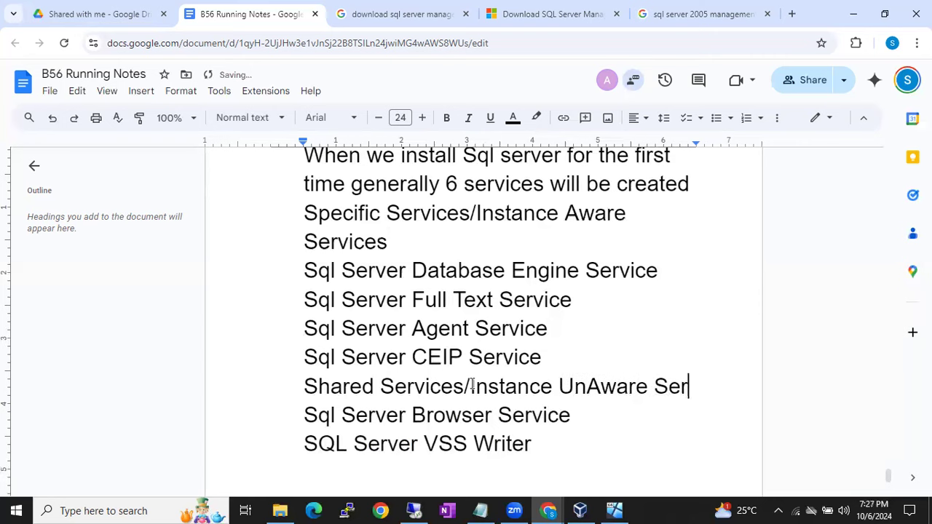
{"action": "type", "text": "iv"}
{"action": "key", "text": "BackSpace"}
{"action": "key", "text": "BackSpace"}
{"action": "type", "text": "vices"}
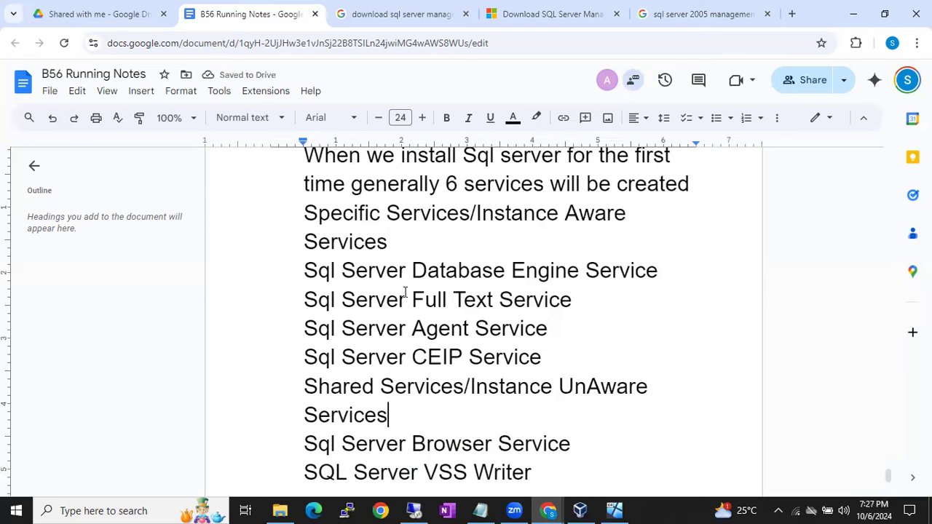
- Review the service lines grouped under the instance-aware heading and those under the instance-unaware heading in the notes
{"action": "left_click_drag", "start_coordinate": [557, 356], "coordinate": [300, 274]}
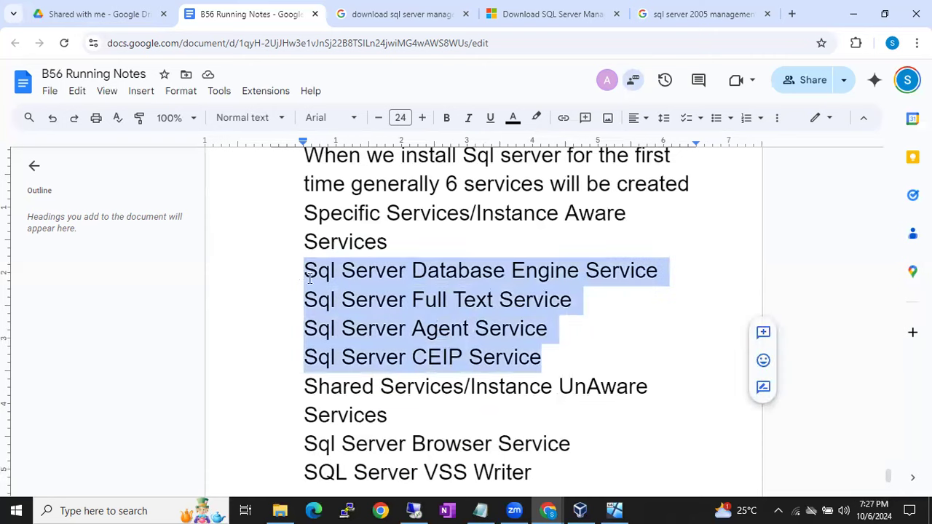
{"action": "left_click", "coordinate": [340, 309]}
{"action": "scroll", "coordinate": [342, 309], "scroll_direction": "down", "scroll_amount": 1}
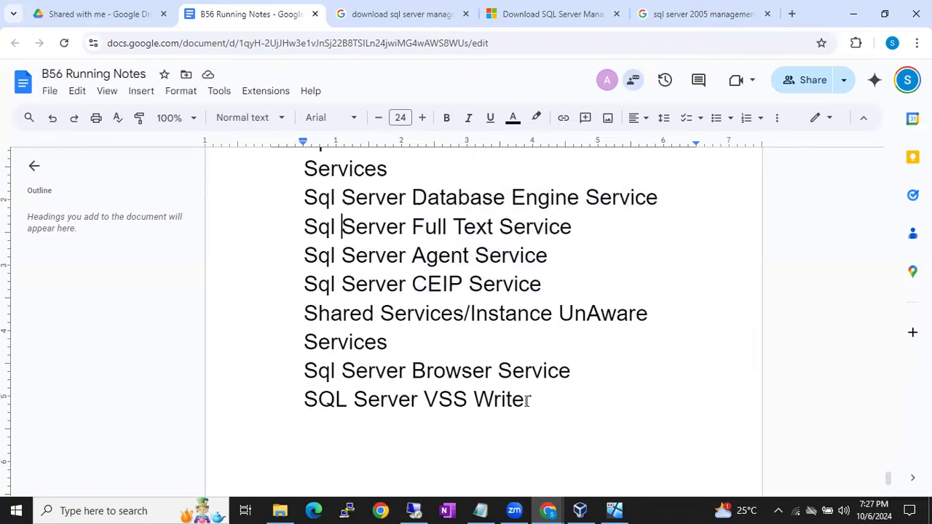
{"action": "left_click_drag", "start_coordinate": [539, 399], "coordinate": [307, 371]}
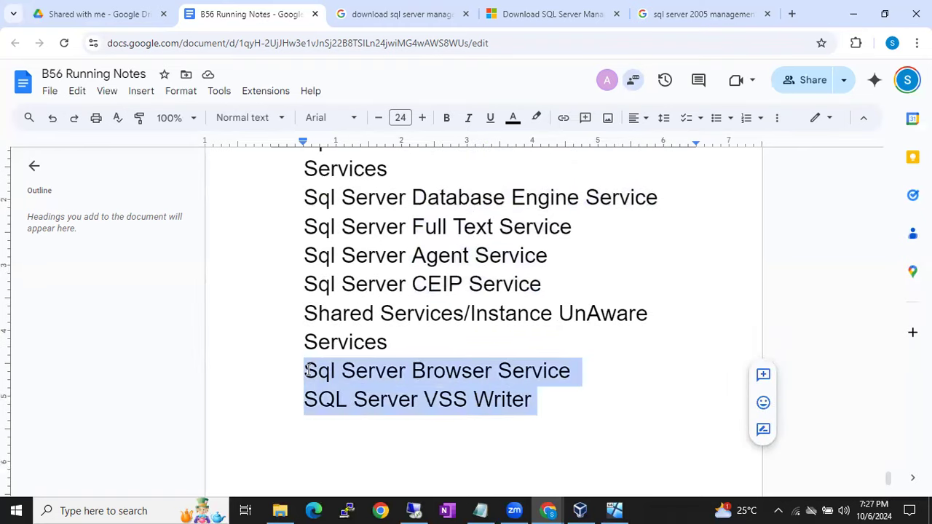
{"action": "left_click", "coordinate": [539, 399]}
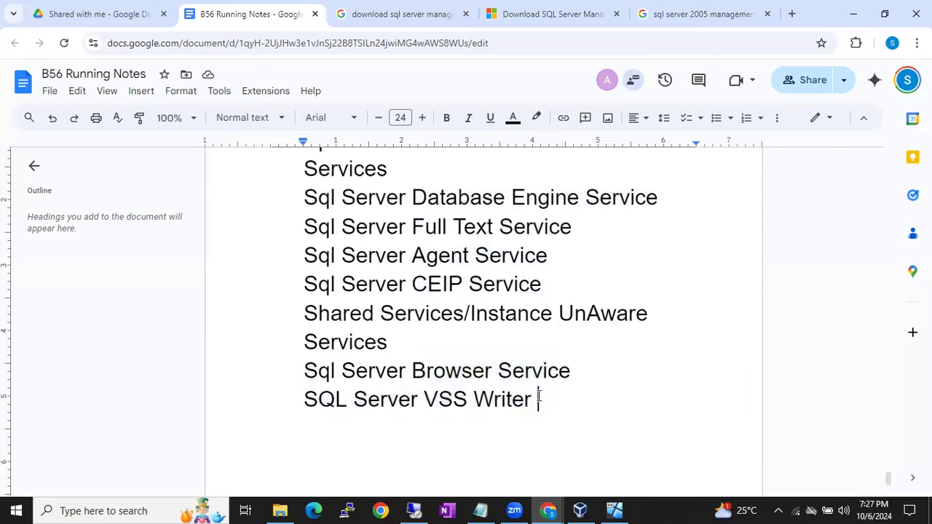
{"action": "left_click_drag", "start_coordinate": [542, 402], "coordinate": [299, 377]}
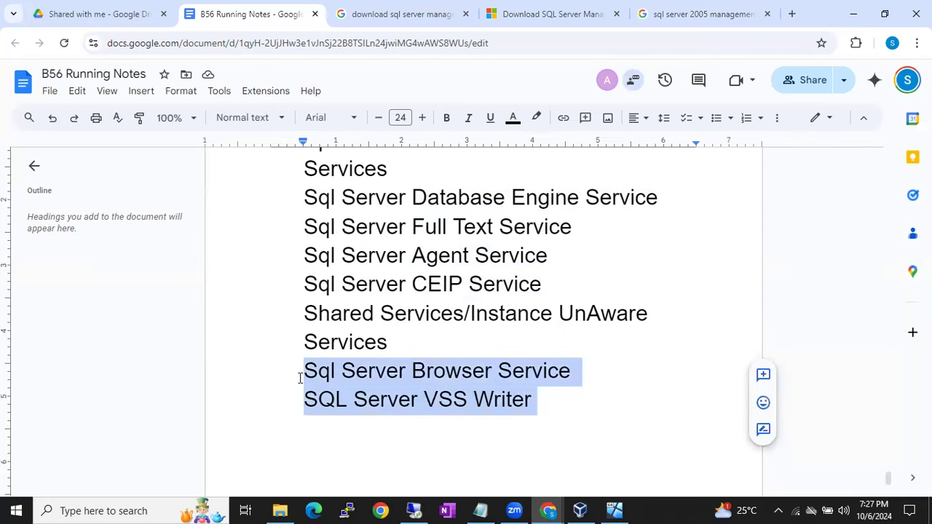
{"action": "left_click", "coordinate": [548, 393]}
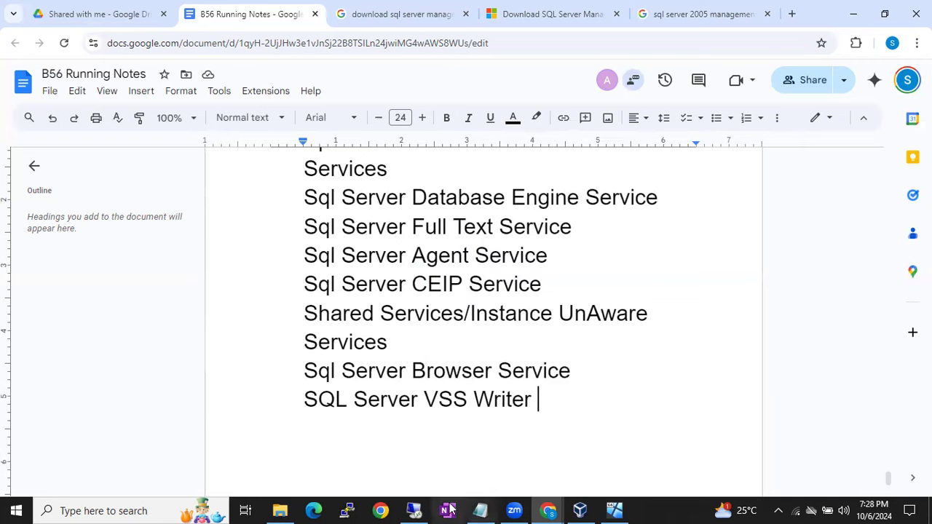
- Switch to the remote server's Services console, widen the Name column, and inspect the SQL Server Browser and SQL Server VSS Writer services
{"action": "left_click", "coordinate": [428, 509]}
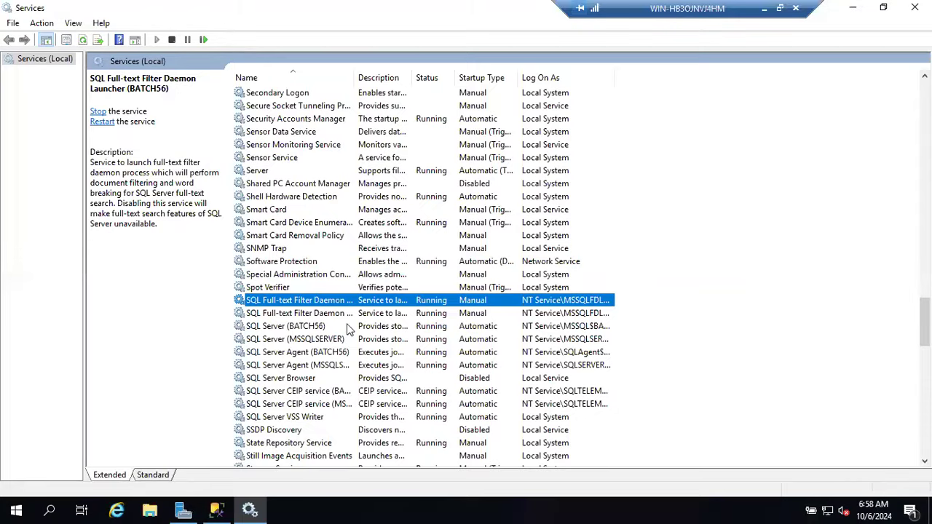
{"action": "left_click_drag", "start_coordinate": [358, 73], "coordinate": [464, 73]}
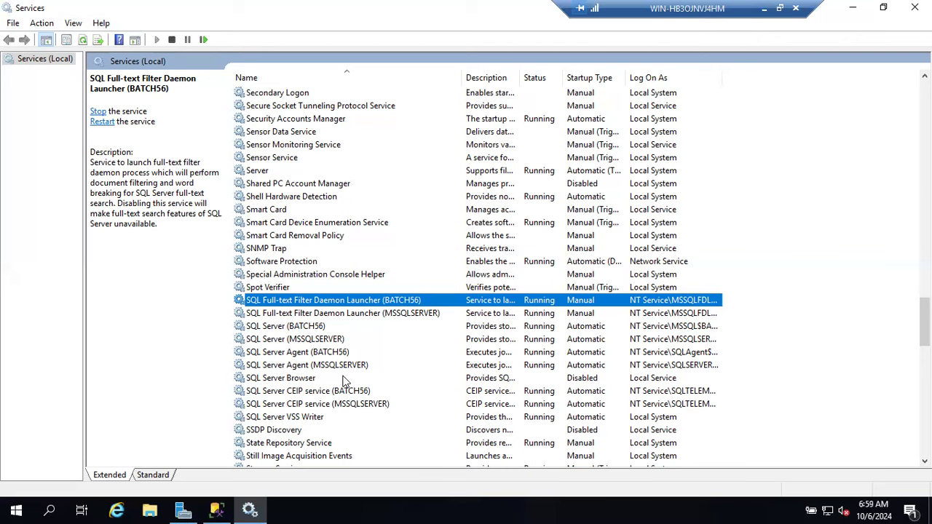
{"action": "left_click", "coordinate": [311, 383]}
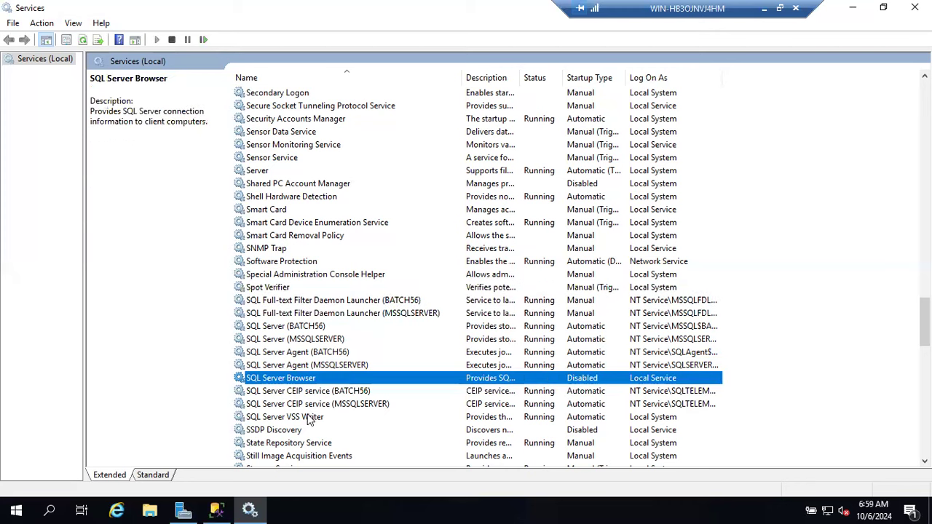
{"action": "left_click", "coordinate": [306, 419]}
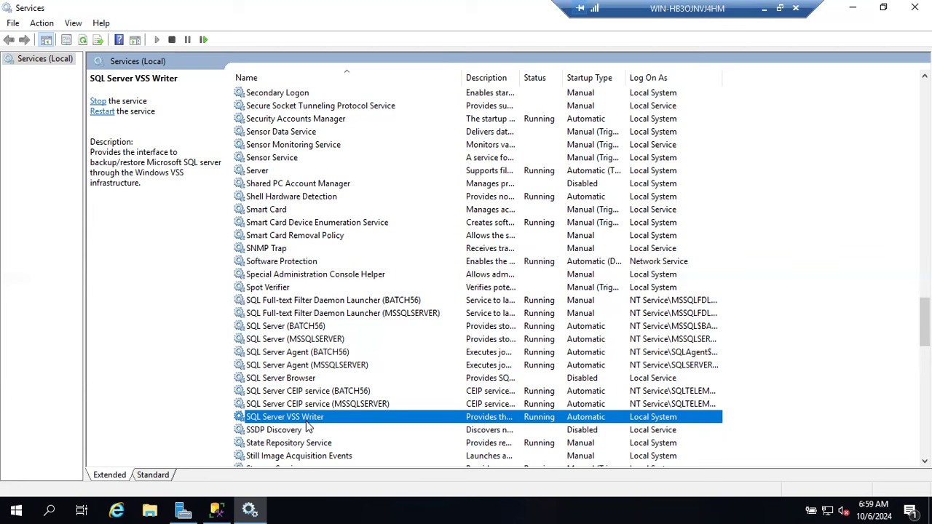
- Compare the BATCH56 and MSSQLSERVER entries of the SQL Server, Full-text Filter Daemon Launcher, Agent and CEIP services
{"action": "left_click", "coordinate": [283, 332]}
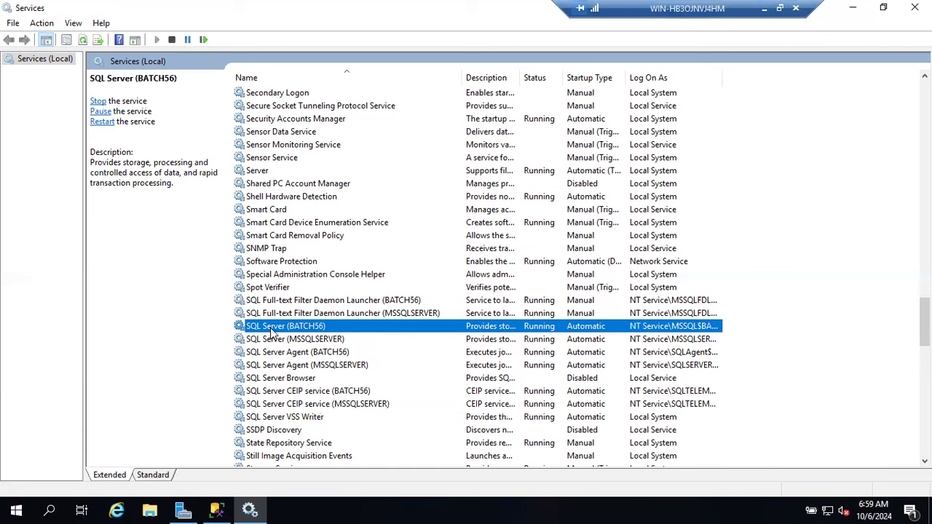
{"action": "left_click", "coordinate": [274, 340]}
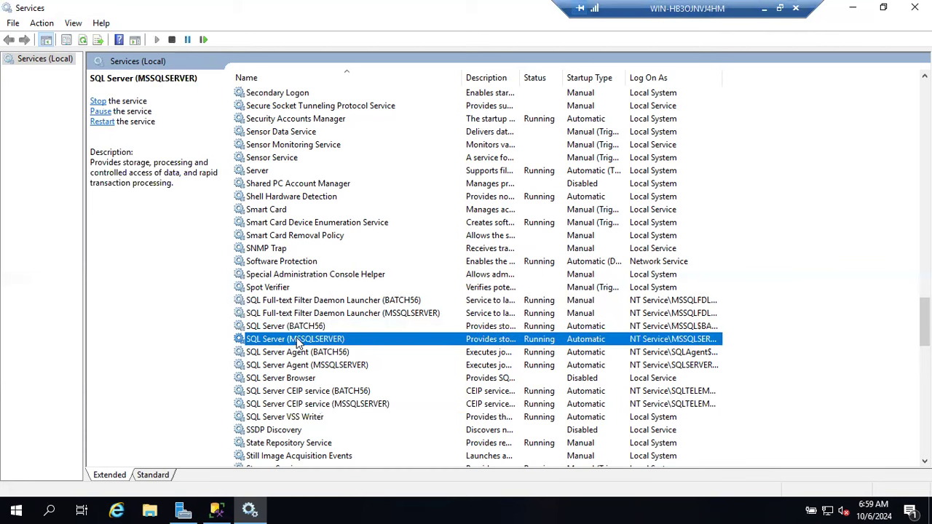
{"action": "left_click", "coordinate": [286, 331]}
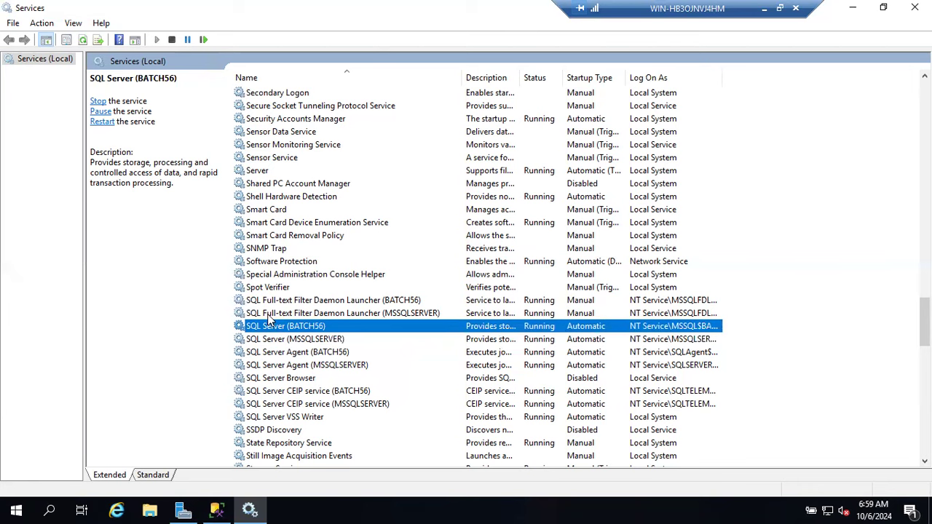
{"action": "left_click", "coordinate": [269, 315]}
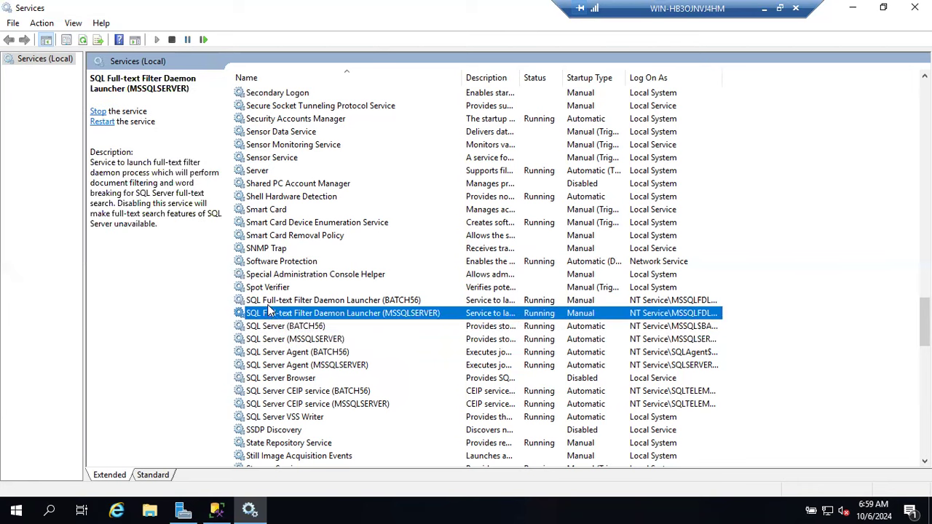
{"action": "left_click", "coordinate": [269, 301]}
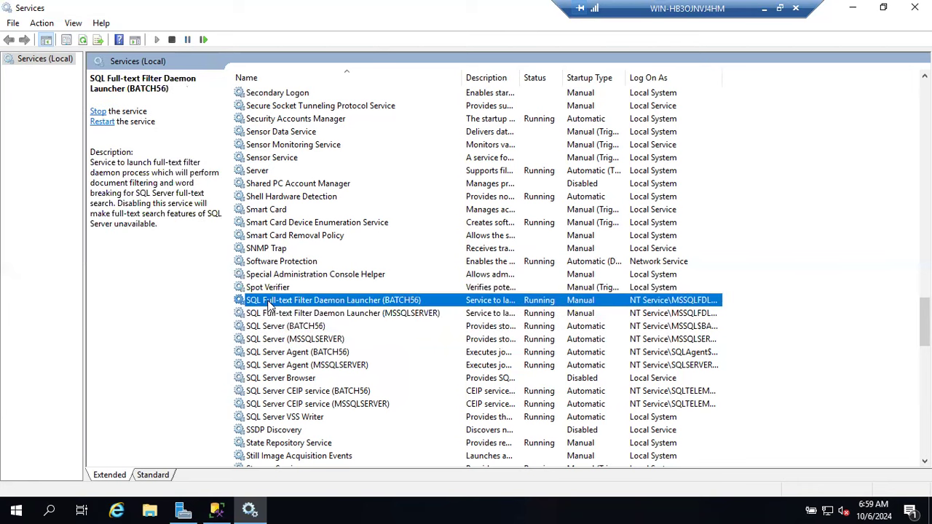
{"action": "left_click", "coordinate": [269, 340]}
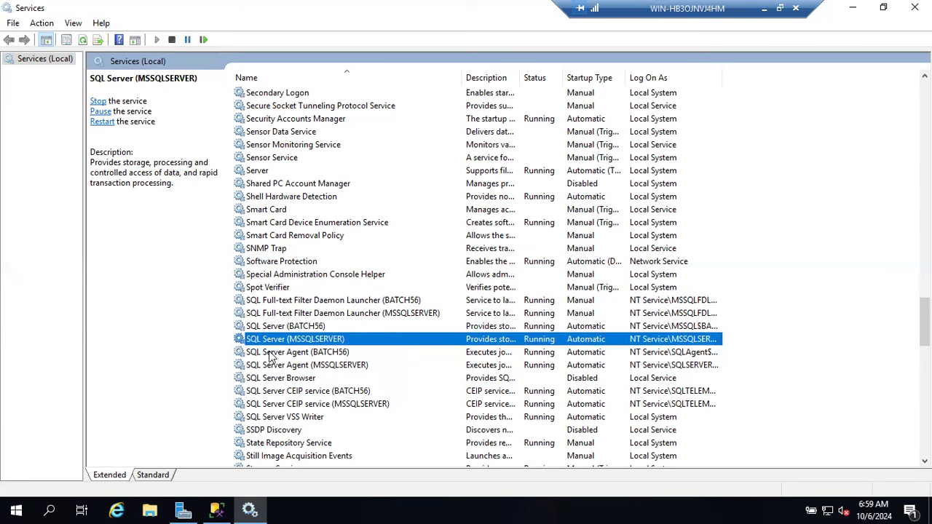
{"action": "left_click", "coordinate": [271, 353]}
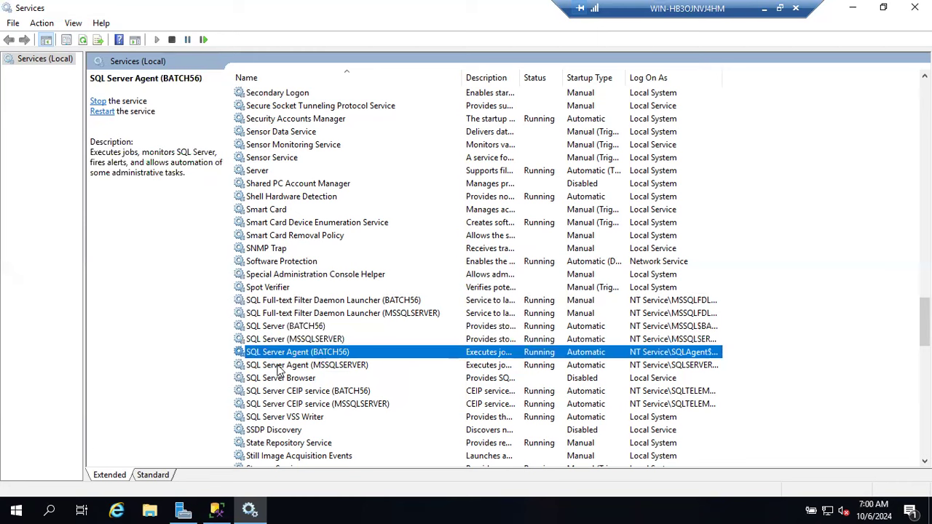
{"action": "left_click", "coordinate": [284, 366]}
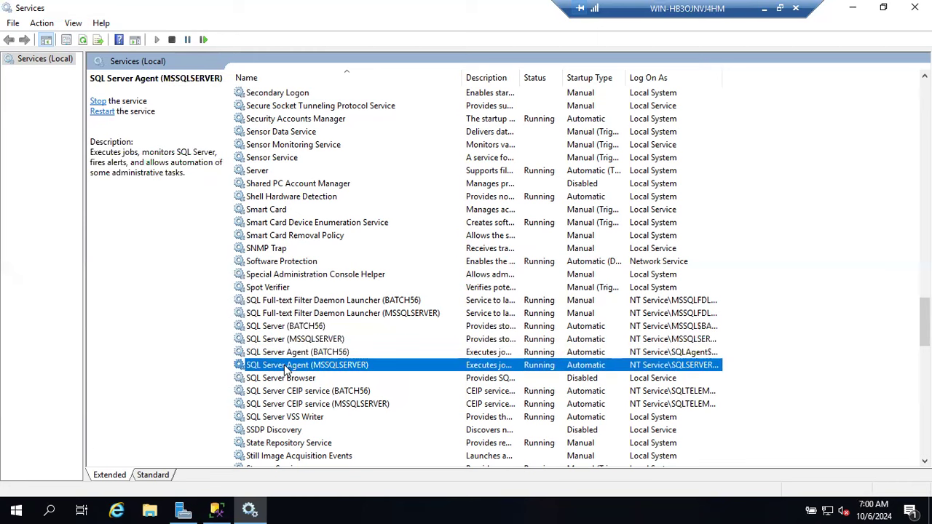
{"action": "left_click", "coordinate": [296, 356]}
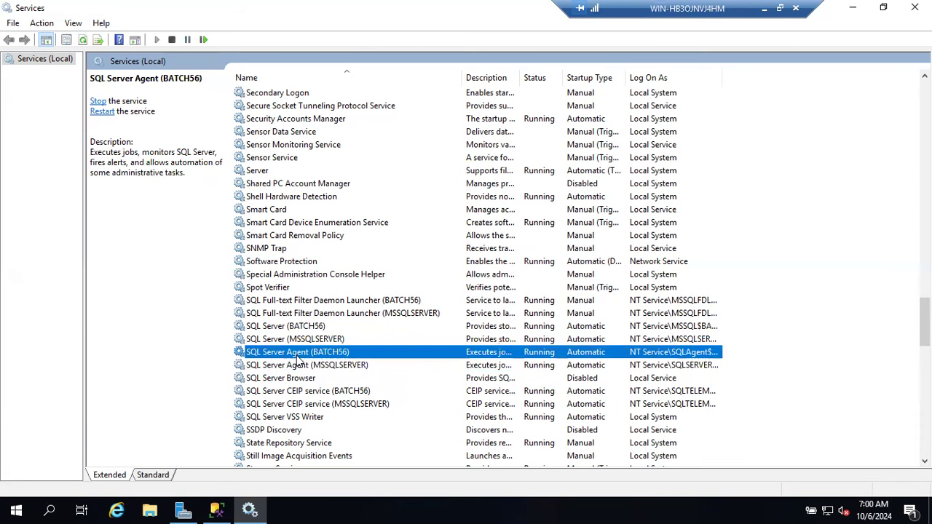
{"action": "left_click", "coordinate": [306, 393]}
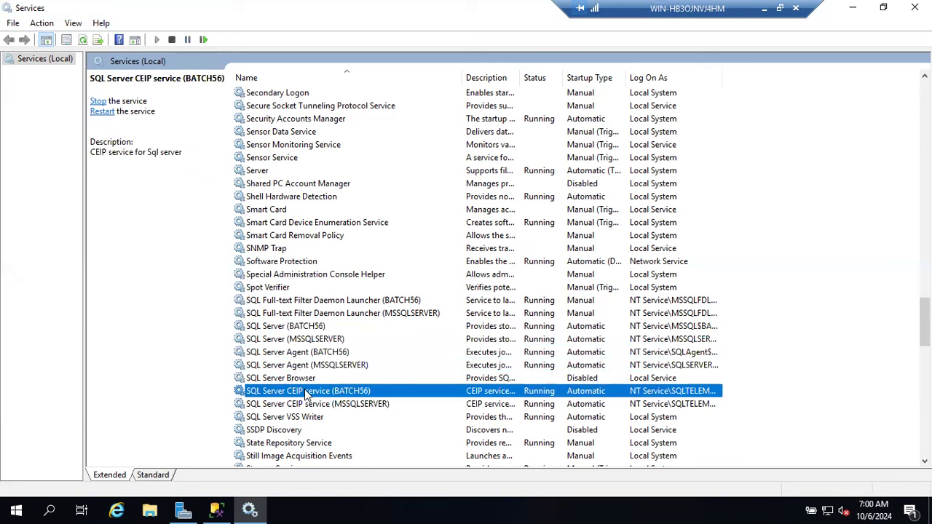
{"action": "left_click", "coordinate": [320, 407]}
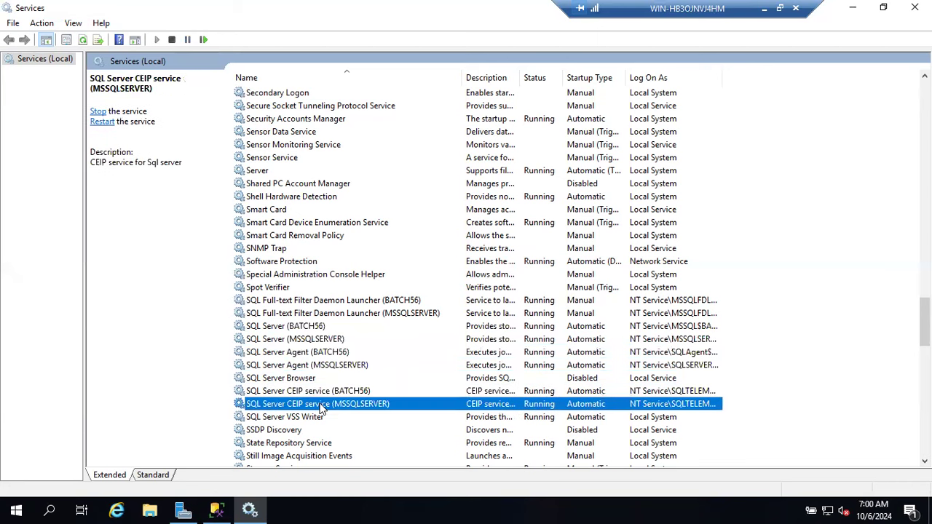
{"action": "left_click", "coordinate": [302, 341]}
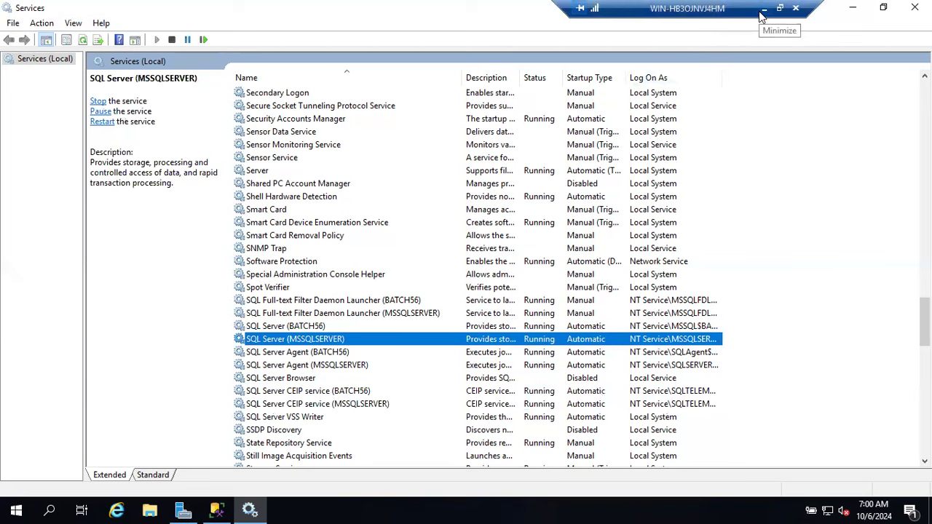
- Examine the descriptions of the Full-text Filter Daemon Launcher, SQL Server, SQL Server Agent and CEIP services
{"action": "left_click", "coordinate": [397, 303]}
{"action": "left_click", "coordinate": [399, 314]}
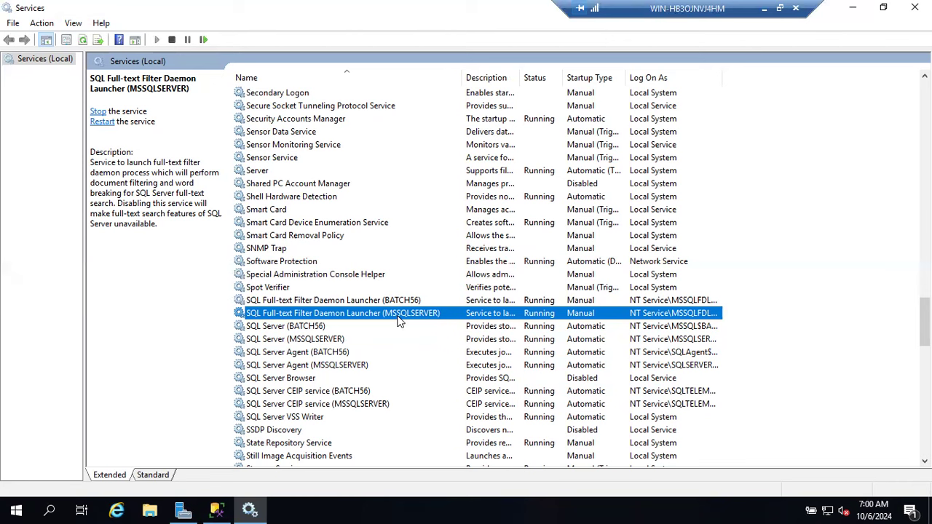
{"action": "left_click", "coordinate": [325, 329]}
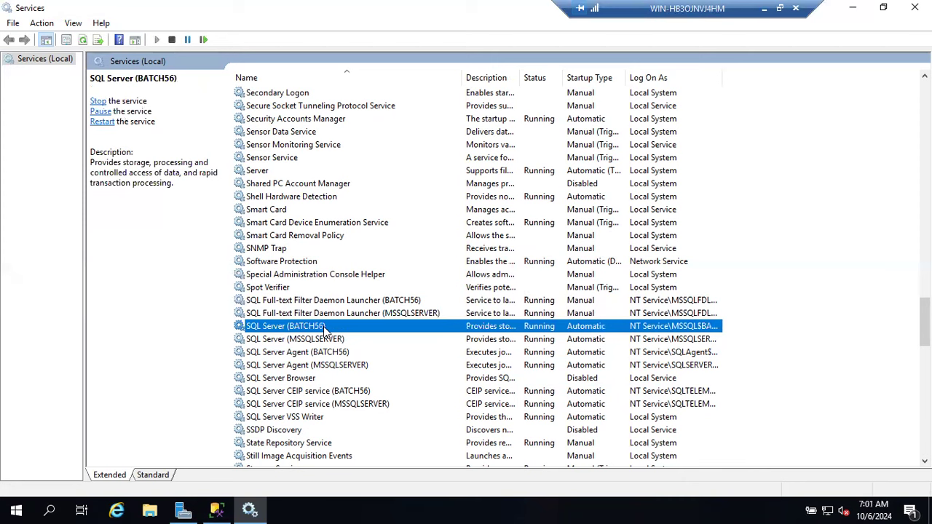
{"action": "left_click", "coordinate": [318, 317]}
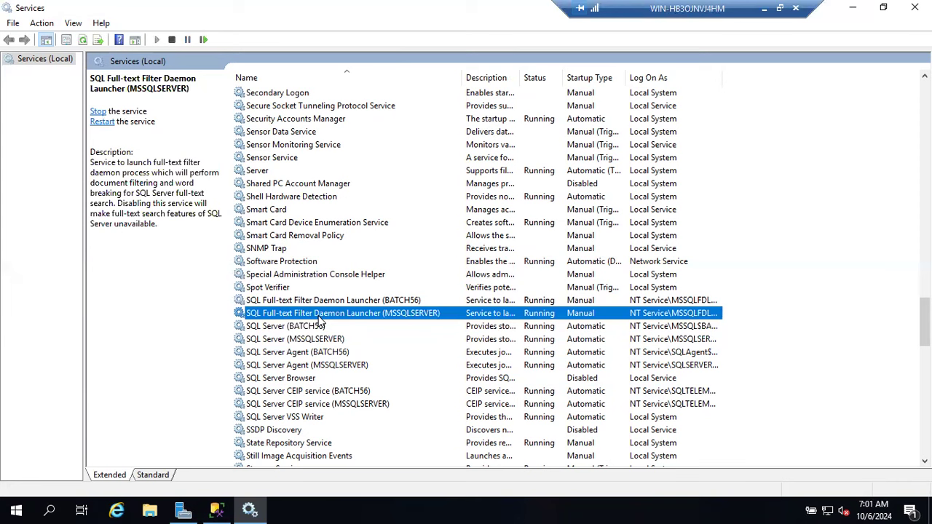
{"action": "left_click", "coordinate": [296, 356]}
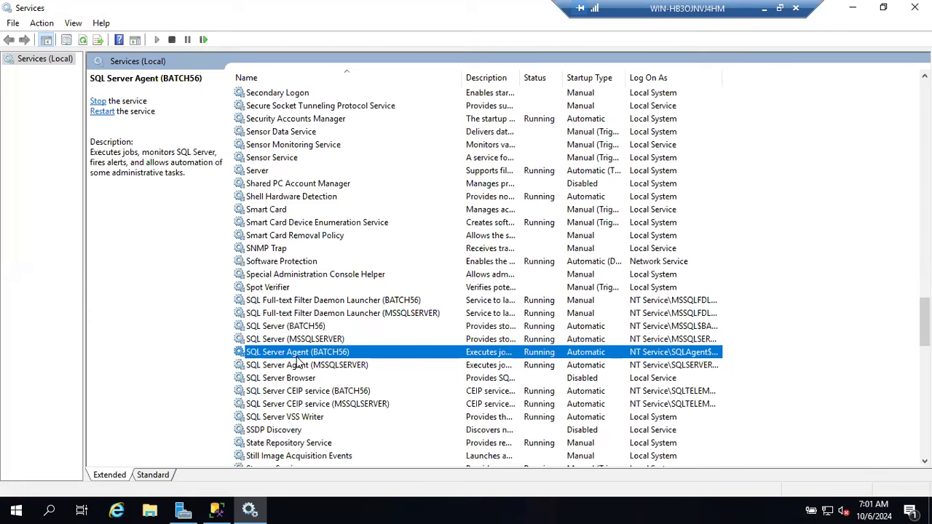
{"action": "left_click", "coordinate": [294, 394]}
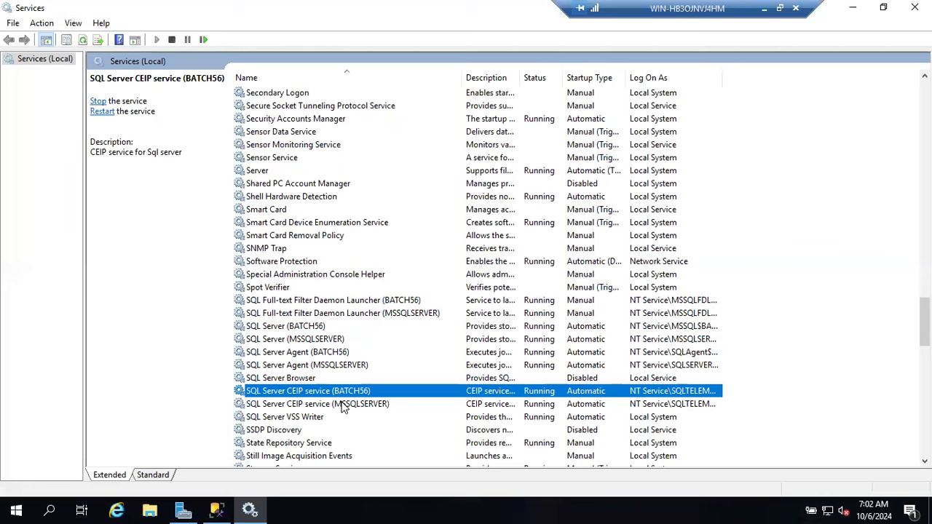
{"action": "left_click", "coordinate": [291, 380]}
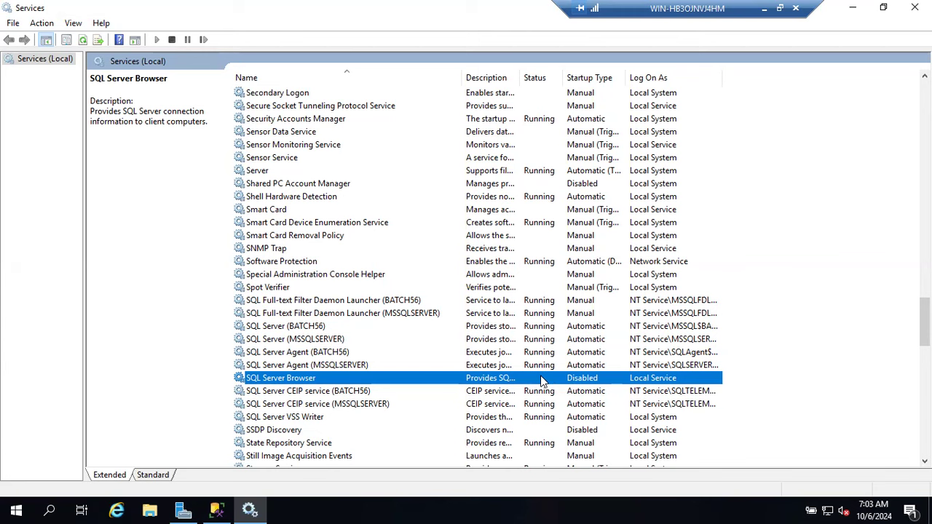
{"action": "right_click", "coordinate": [320, 379]}
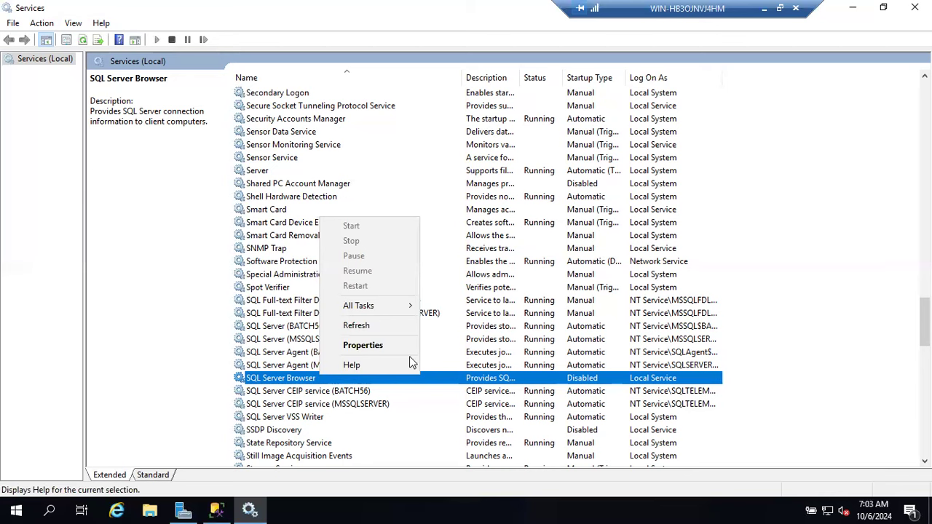
{"action": "left_click", "coordinate": [368, 347]}
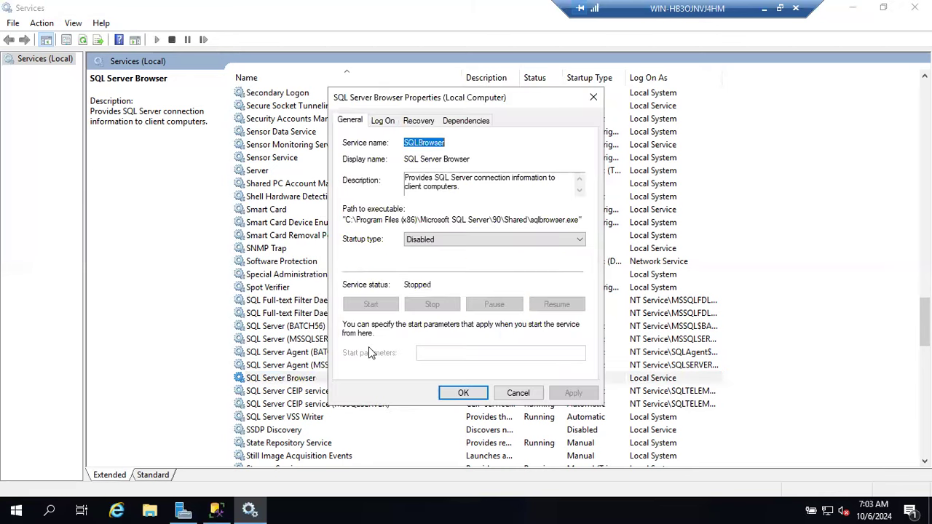
{"action": "left_click", "coordinate": [422, 240]}
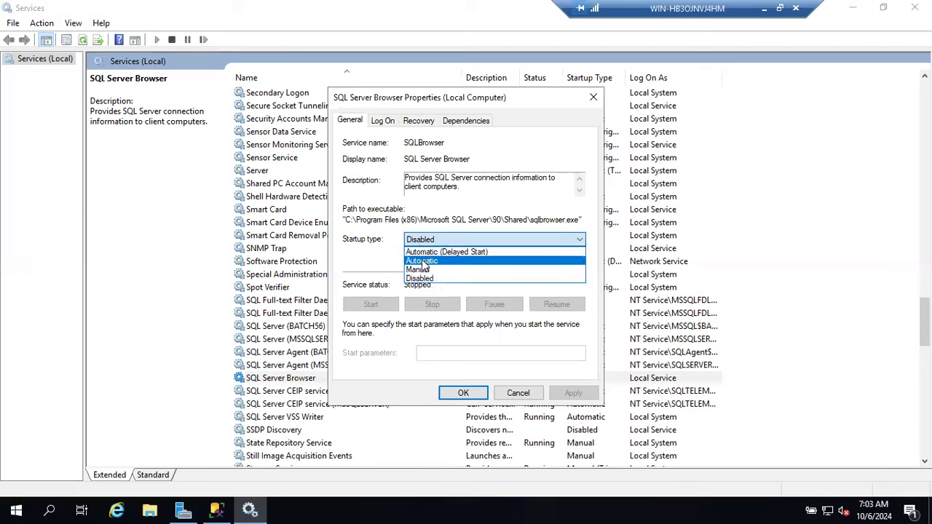
{"action": "left_click", "coordinate": [422, 261]}
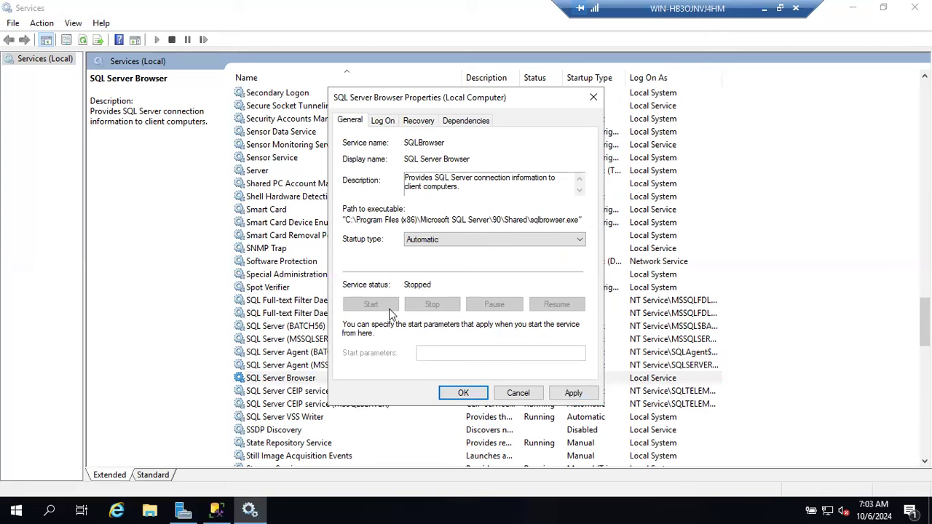
{"action": "left_click", "coordinate": [511, 392]}
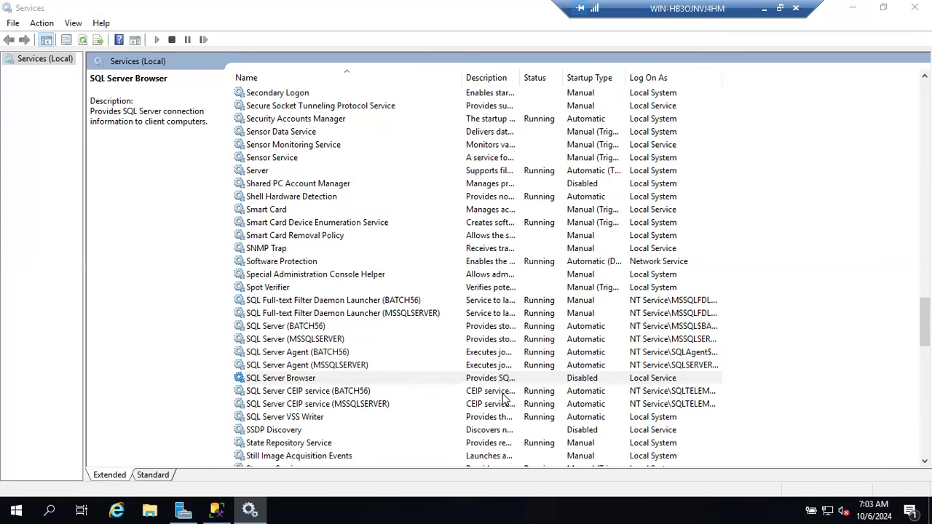
- Return to the running notes and add "5 Sql server instances in a machine total how many sql services you can see" below the service list
{"action": "left_click", "coordinate": [283, 415]}
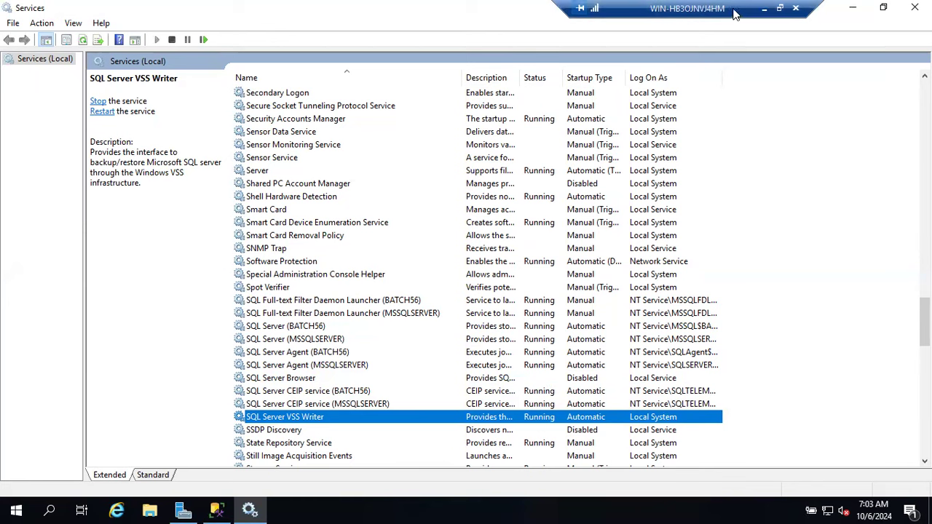
{"action": "left_click", "coordinate": [763, 9]}
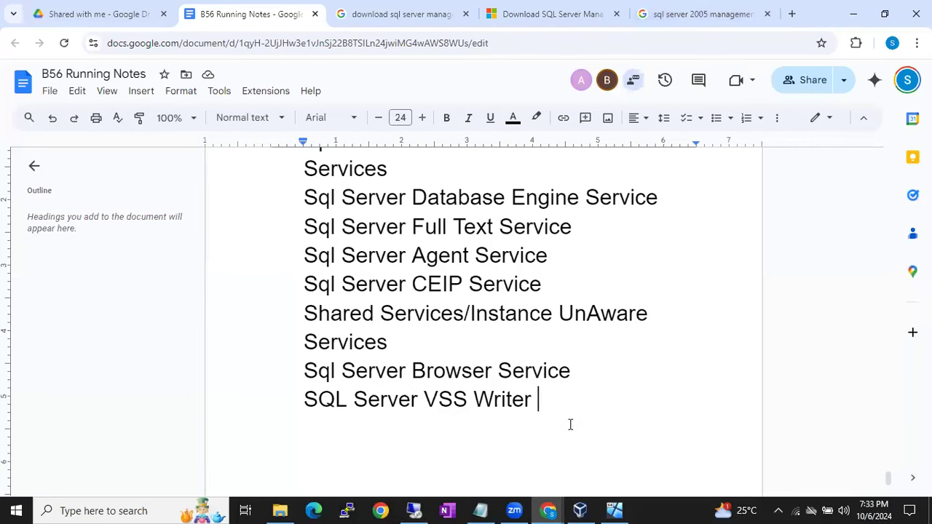
{"action": "key", "text": "Return"}
{"action": "key", "text": "Return"}
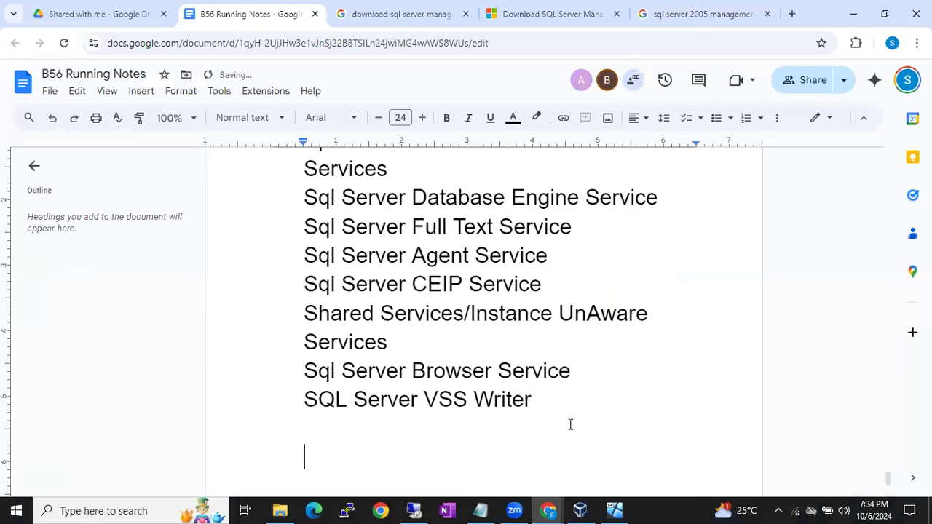
{"action": "type", "text": "5 Sql server "}
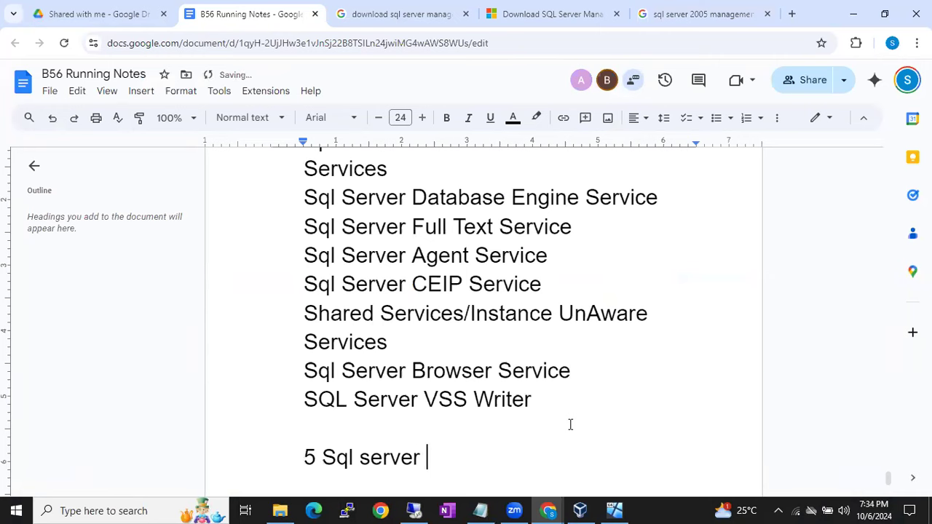
{"action": "type", "text": "instances in a machine total "}
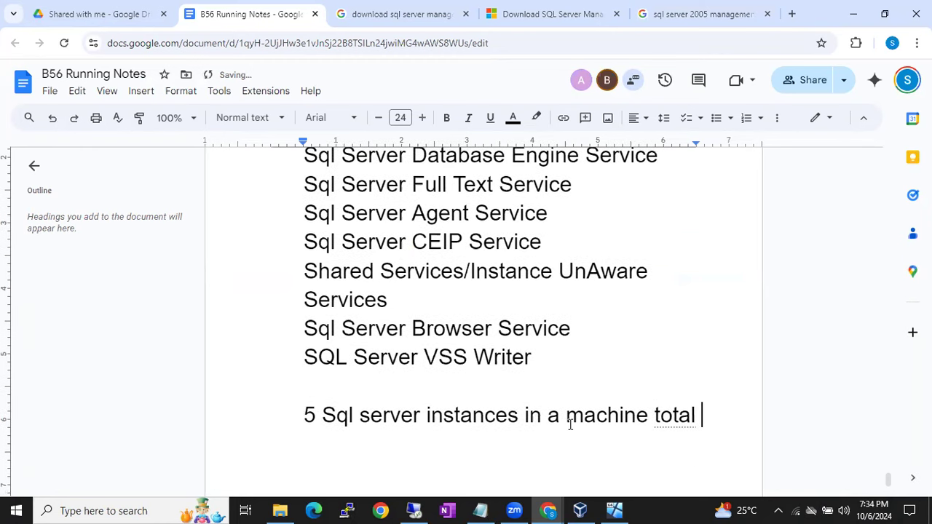
{"action": "type", "text": "how ma"}
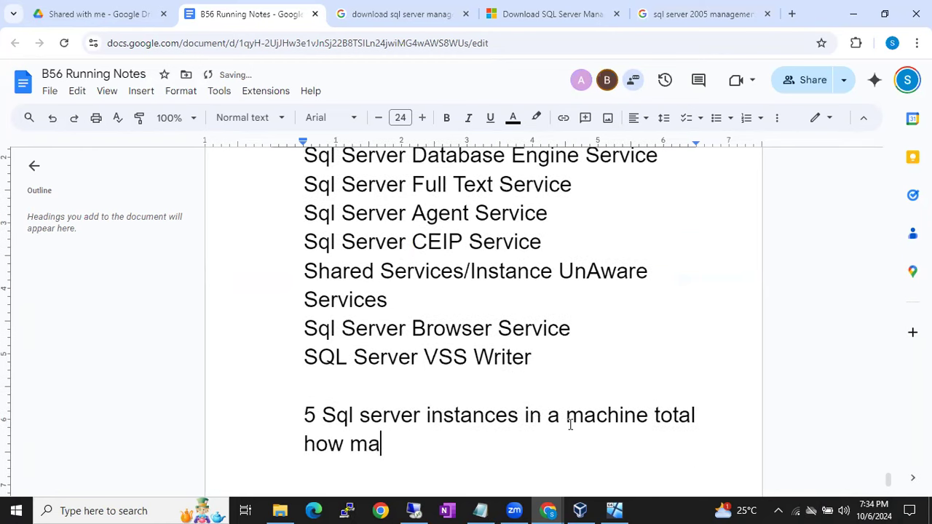
{"action": "type", "text": "ny sql services"}
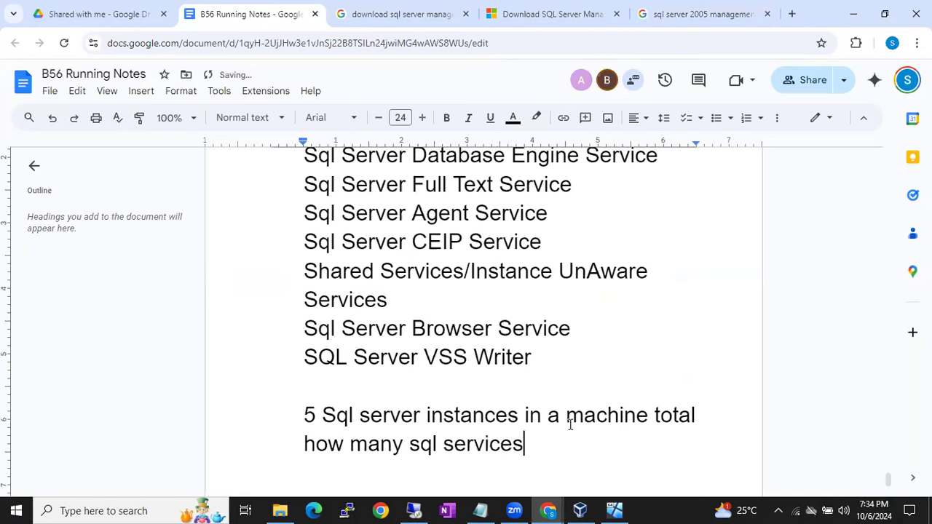
{"action": "type", "text": " you "}
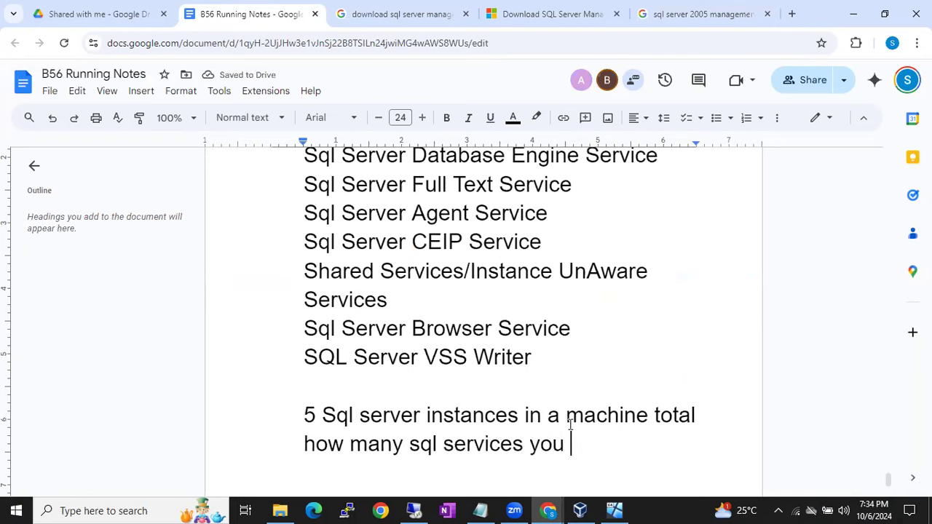
{"action": "type", "text": "can see"}
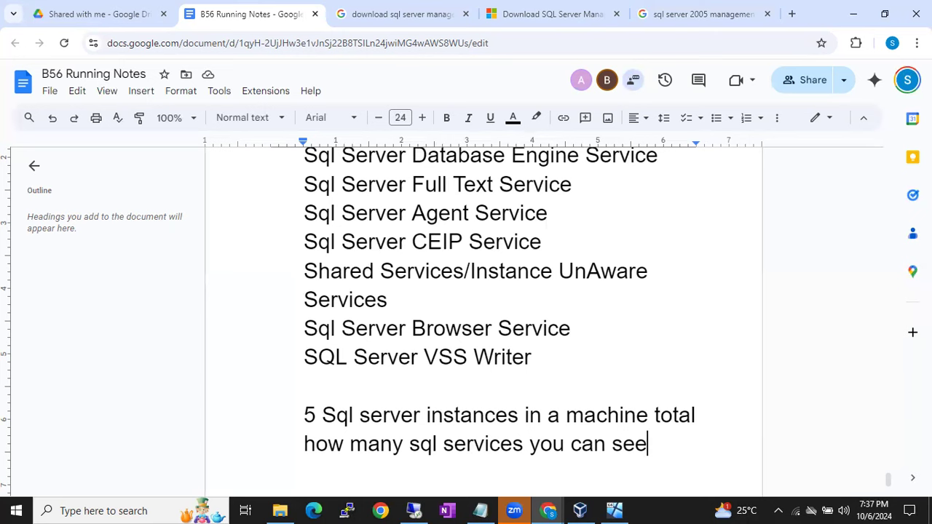
- Add the answer line "4N+2- Number of instances" below the question about the total SQL services
{"action": "key", "text": "Return"}
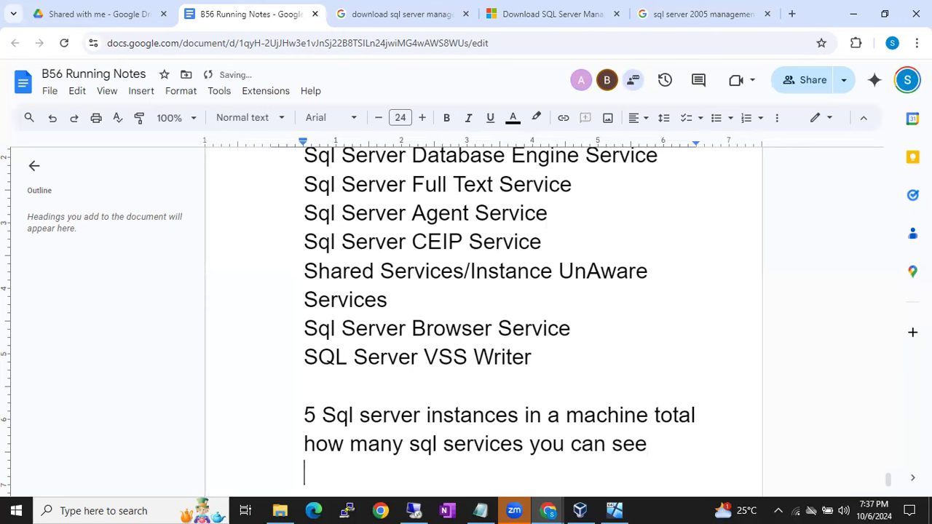
{"action": "type", "text": "4"}
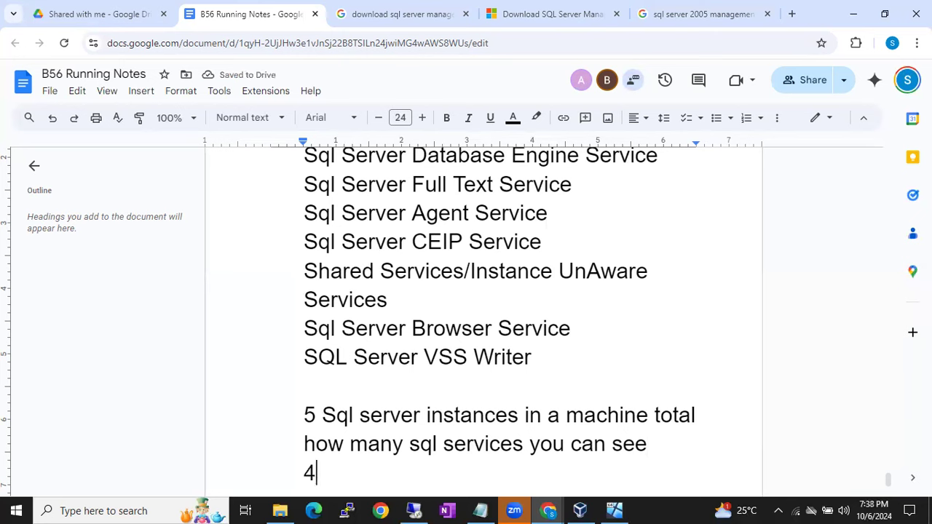
{"action": "type", "text": "N+"}
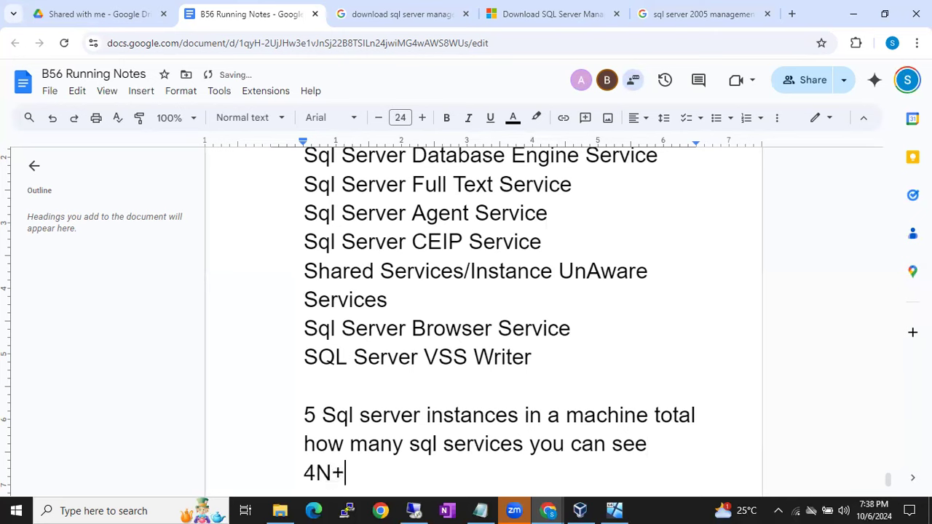
{"action": "type", "text": "2- Numb"}
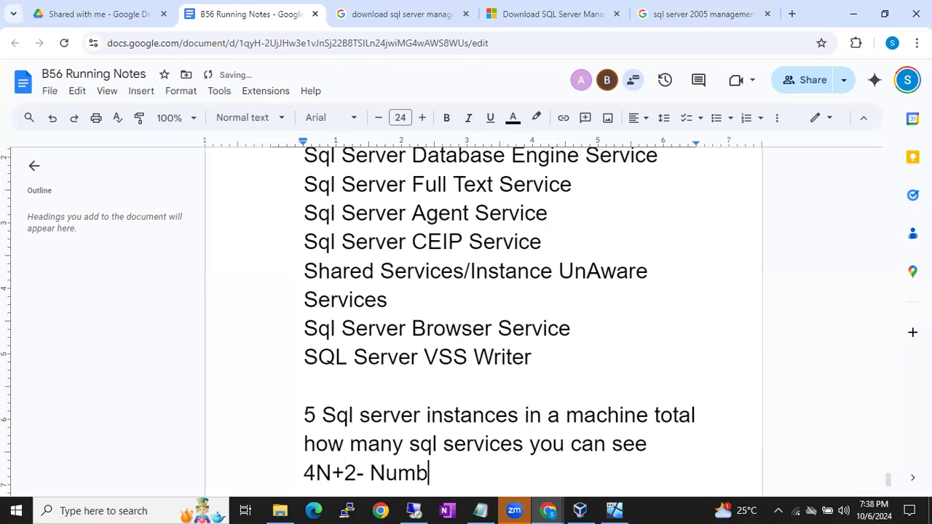
{"action": "type", "text": "er of instances"}
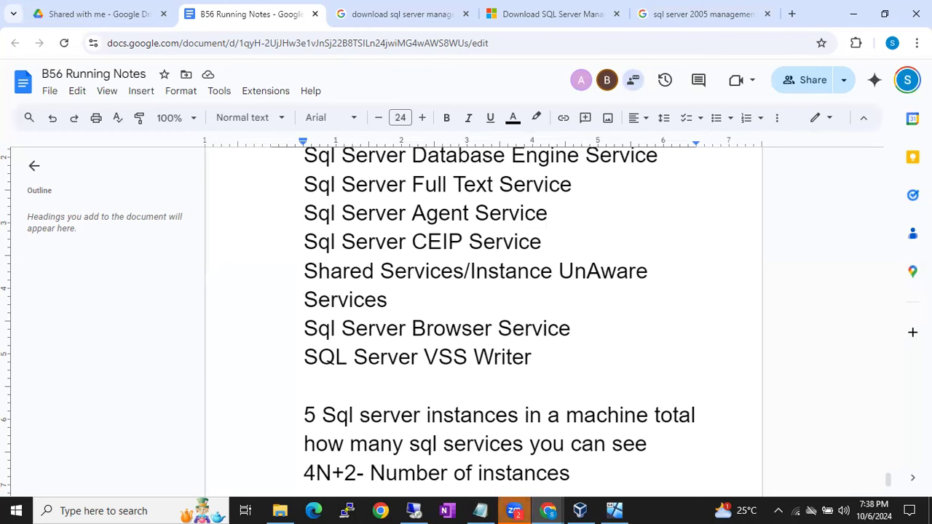
- Switch to SQL Server Management Studio on the remote server and connect to the default Database Engine instance with the server name "."
{"action": "left_click", "coordinate": [415, 511]}
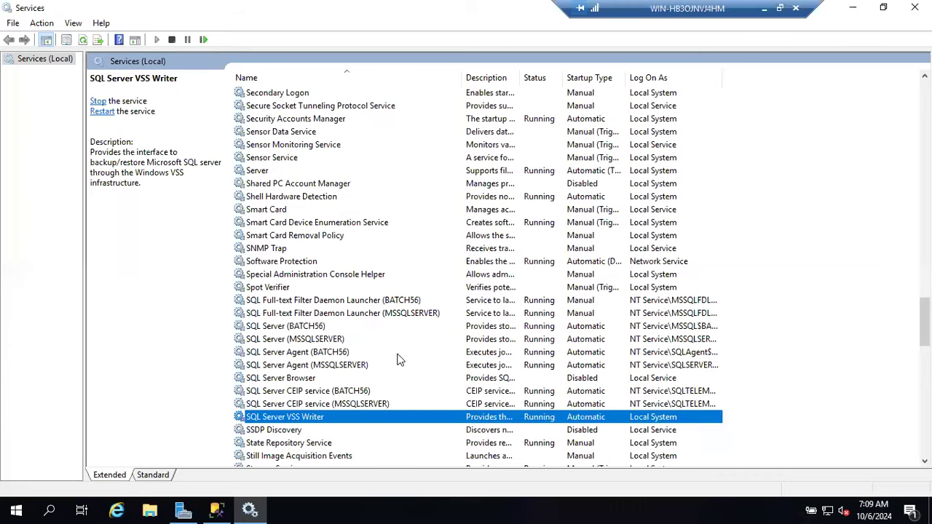
{"action": "left_click", "coordinate": [302, 341]}
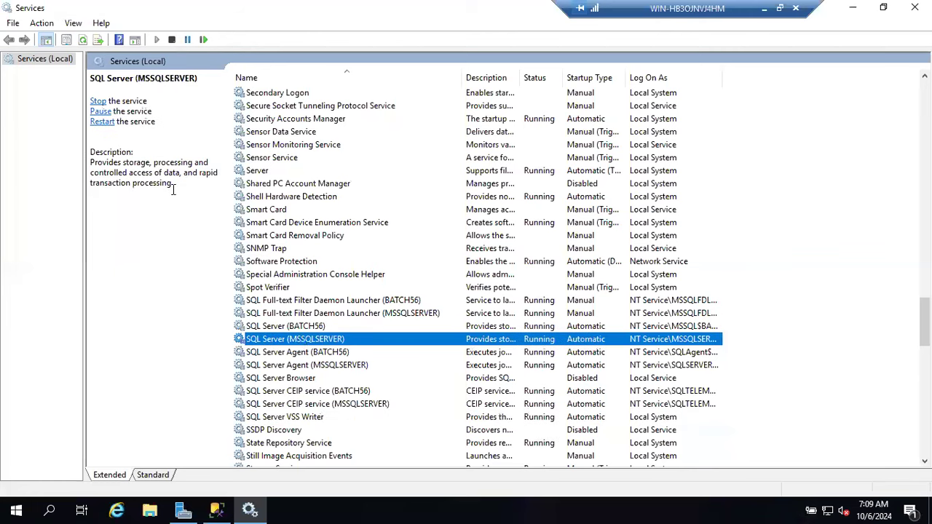
{"action": "left_click", "coordinate": [216, 509]}
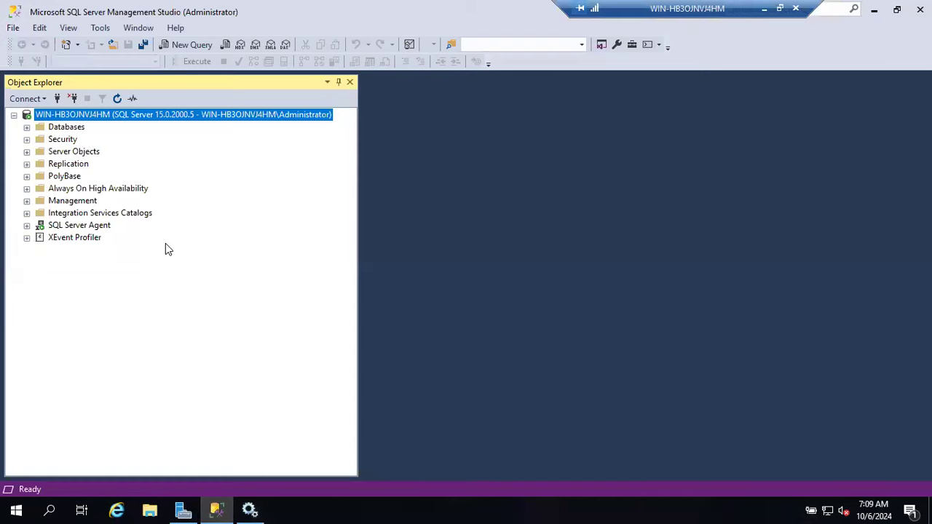
{"action": "left_click", "coordinate": [58, 100]}
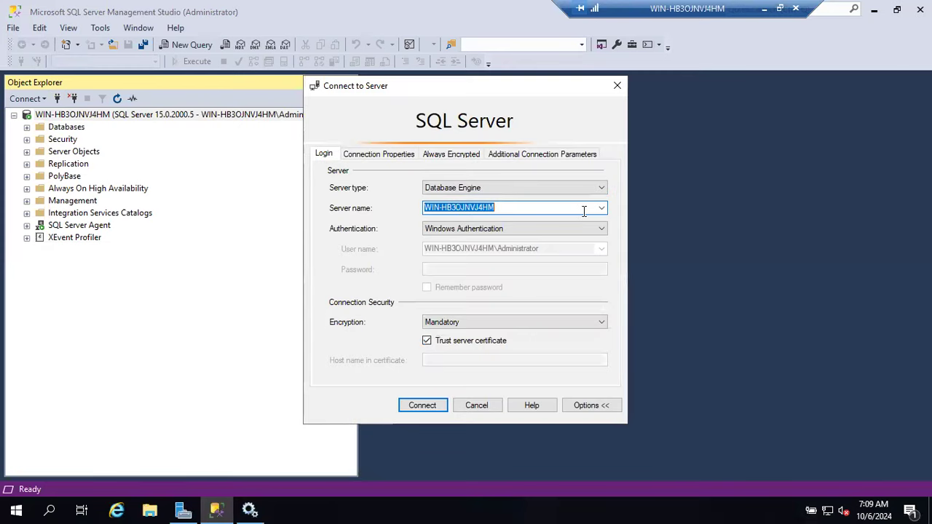
{"action": "type", "text": "."}
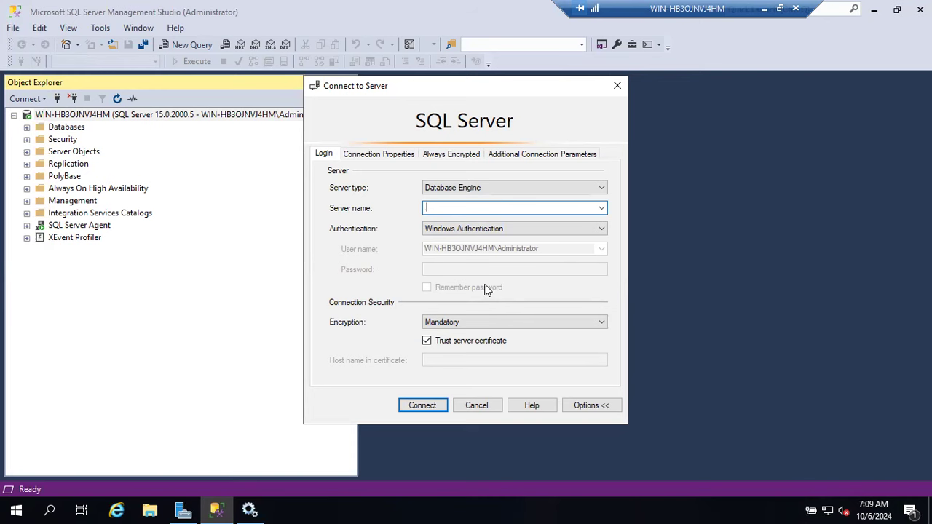
{"action": "left_click", "coordinate": [415, 405]}
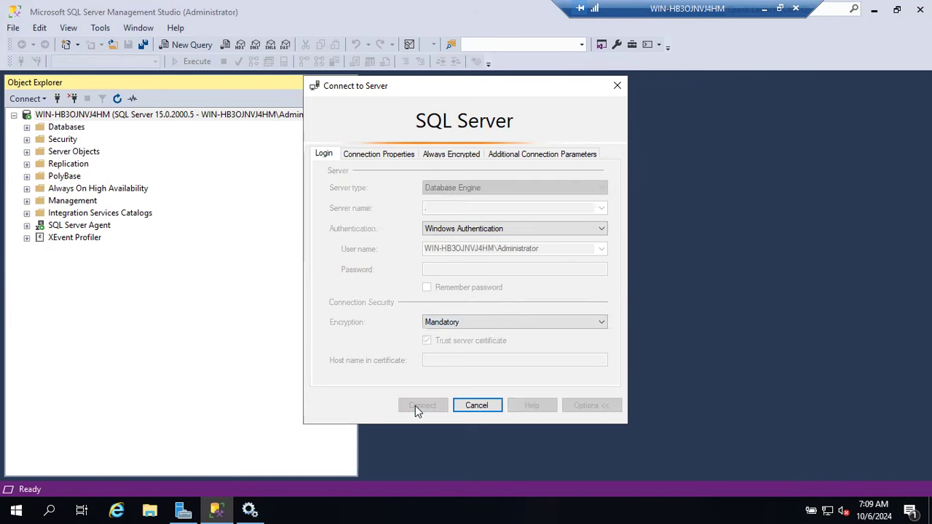
- Open another Database Engine connection using the server name "localhost" with Windows Authentication
{"action": "left_click", "coordinate": [57, 100]}
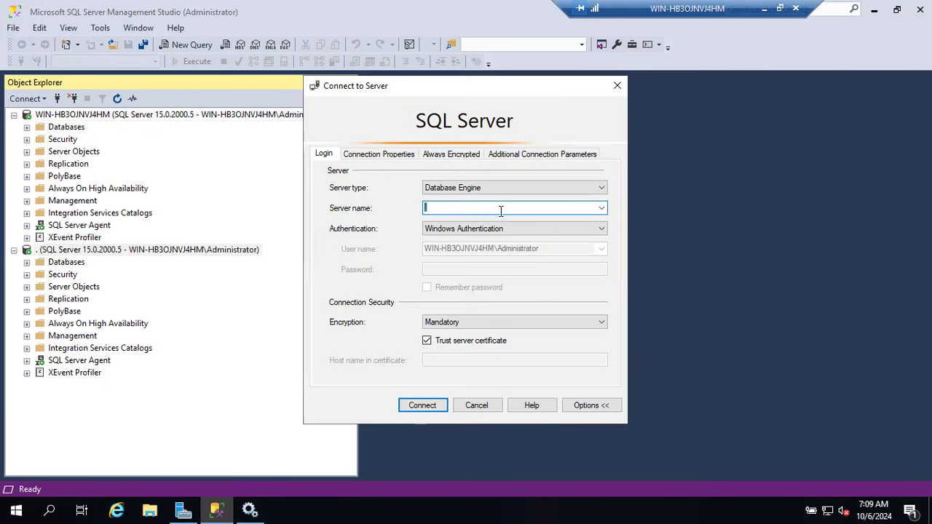
{"action": "type", "text": "localhost"}
{"action": "key", "text": "Return"}
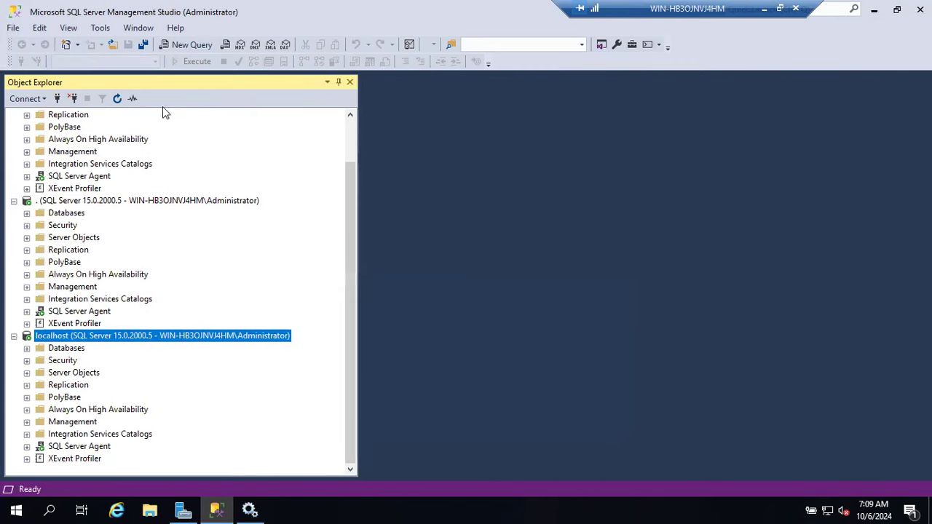
- Try to open a further Database Engine connection with the server name "local" and cancel the attempt
{"action": "left_click", "coordinate": [57, 102]}
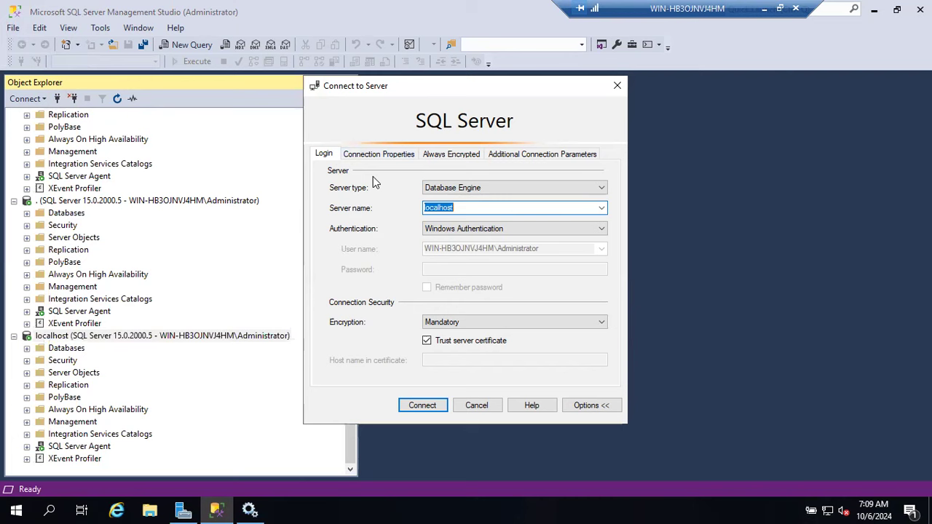
{"action": "type", "text": "loca"}
{"action": "key", "text": "BackSpace"}
{"action": "type", "text": "c"}
{"action": "key", "text": "BackSpace"}
{"action": "type", "text": "al"}
{"action": "key", "text": "Return"}
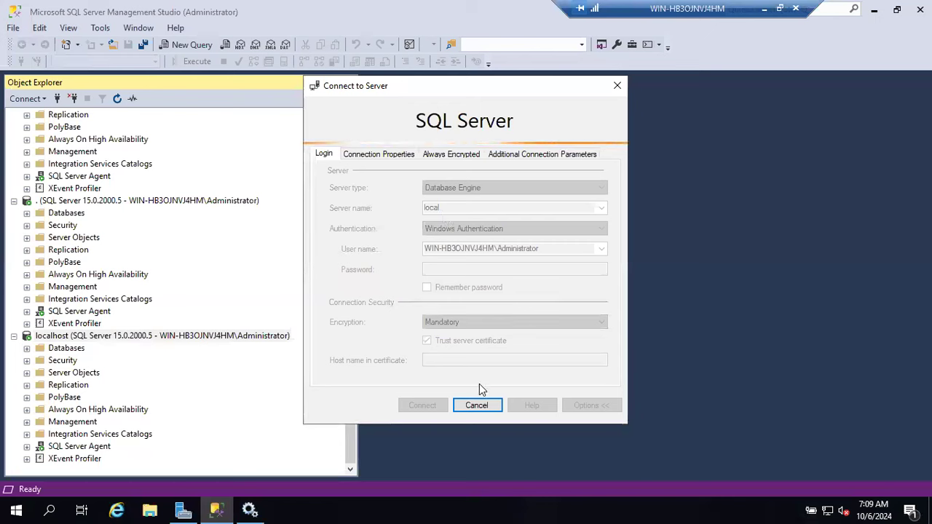
{"action": "left_click", "coordinate": [477, 404]}
- Correct the server name to "(local)" and connect to the Database Engine
{"action": "left_click", "coordinate": [446, 207]}
{"action": "key", "text": "Home"}
{"action": "type", "text": "("}
{"action": "key", "text": "End"}
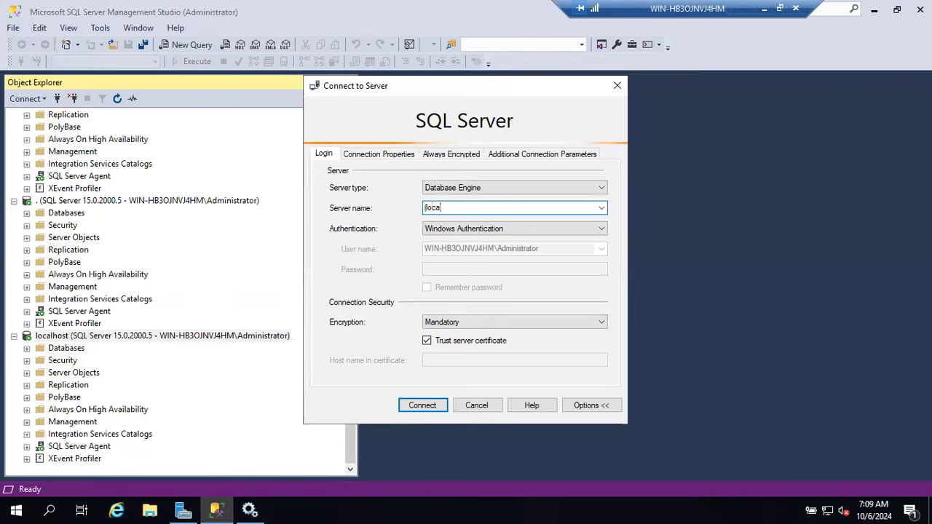
{"action": "type", "text": ")"}
{"action": "key", "text": "Return"}
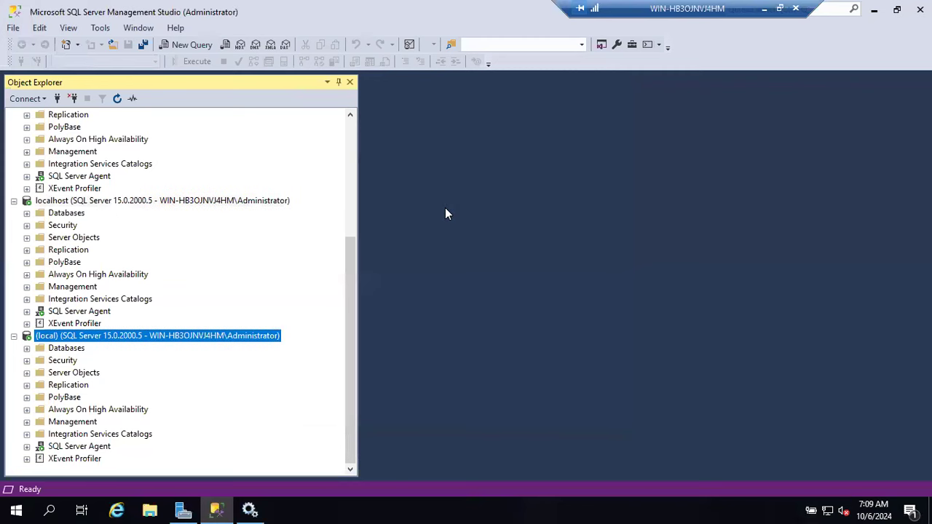
- Collapse all four server connections in the Object Explorer tree so only their root nodes are listed
{"action": "scroll", "coordinate": [279, 239], "scroll_direction": "up", "scroll_amount": 5}
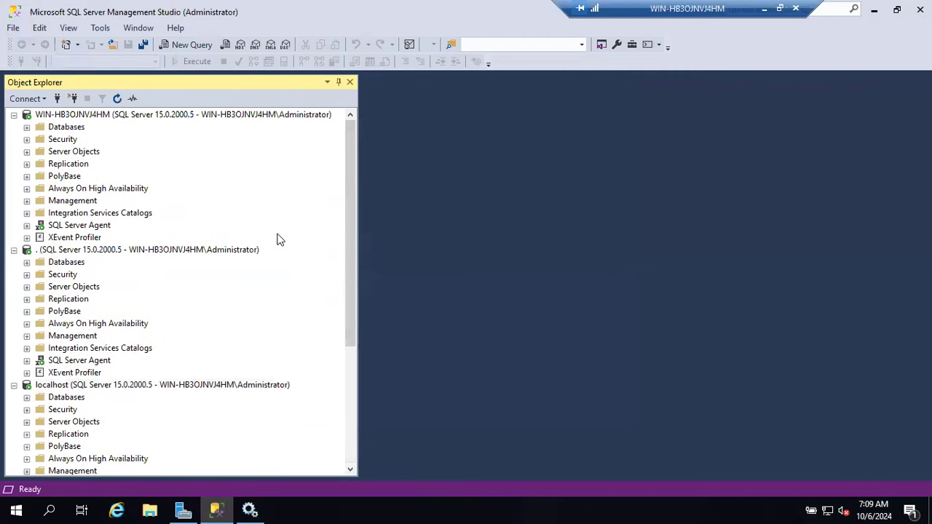
{"action": "left_click", "coordinate": [14, 115]}
{"action": "left_click", "coordinate": [56, 117]}
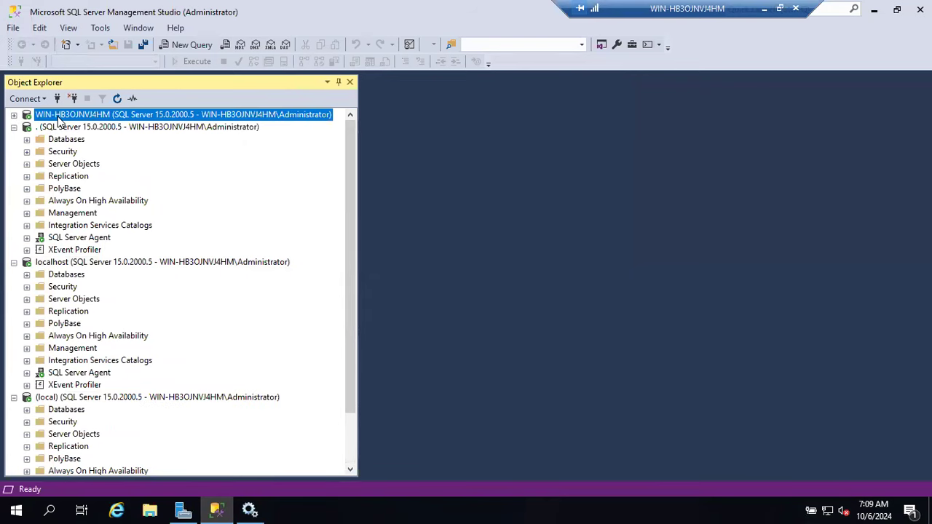
{"action": "left_click", "coordinate": [58, 129]}
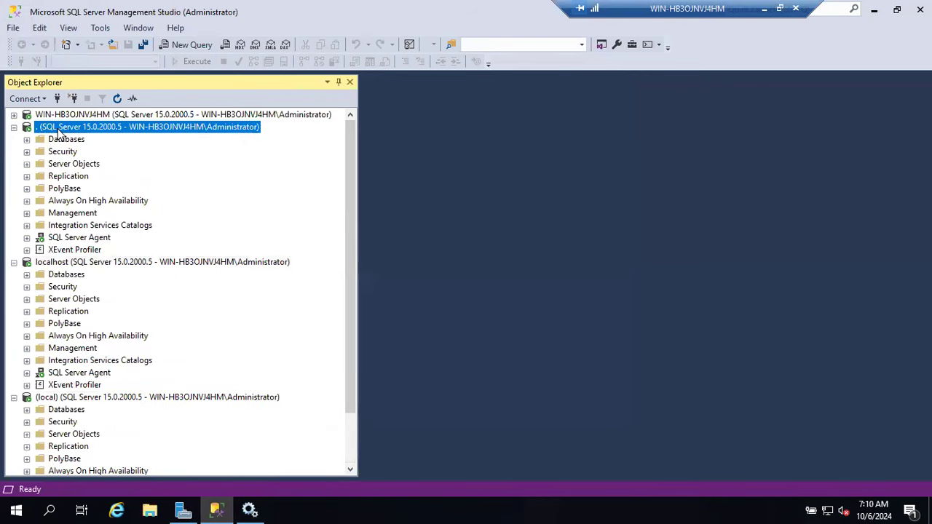
{"action": "left_click", "coordinate": [14, 262]}
{"action": "left_click", "coordinate": [14, 274]}
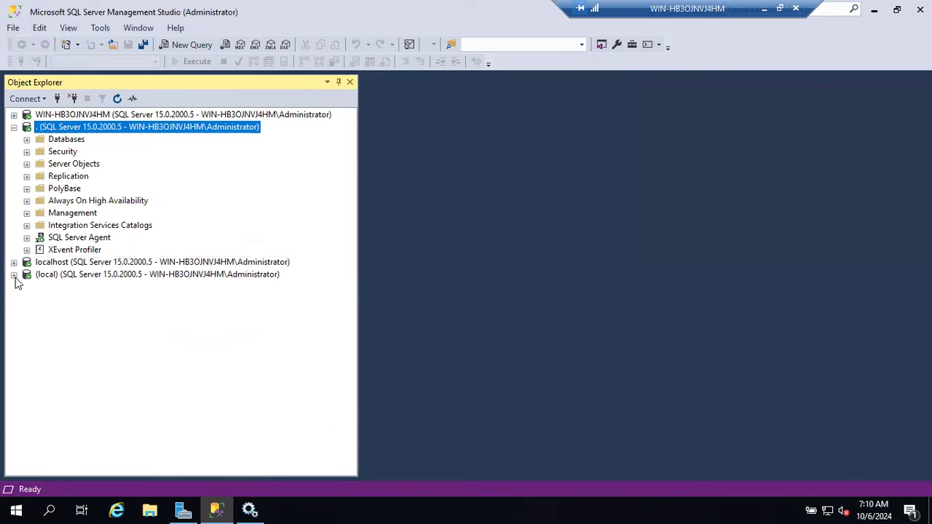
{"action": "left_click", "coordinate": [13, 127]}
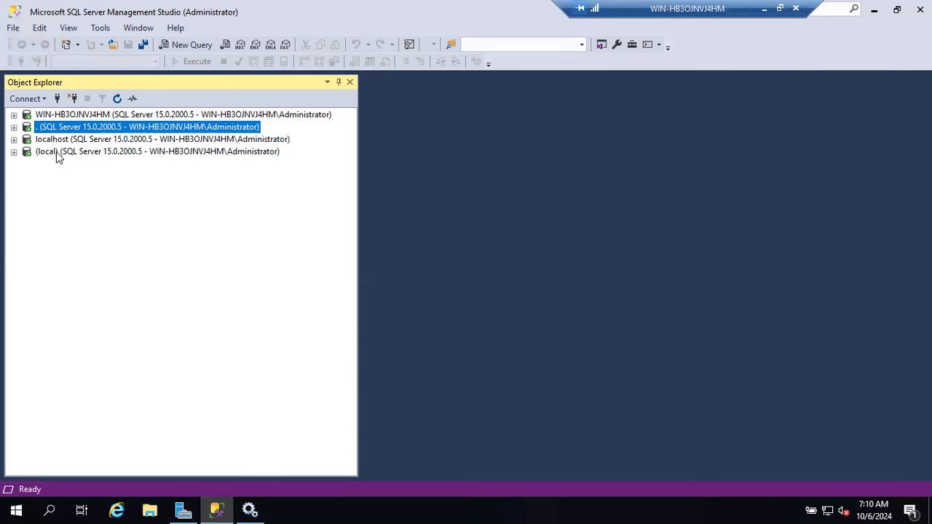
- Compare the names of the four connections: WIN-HB3OJNVJ4HM, ".", localhost and (local)
{"action": "left_click", "coordinate": [70, 115]}
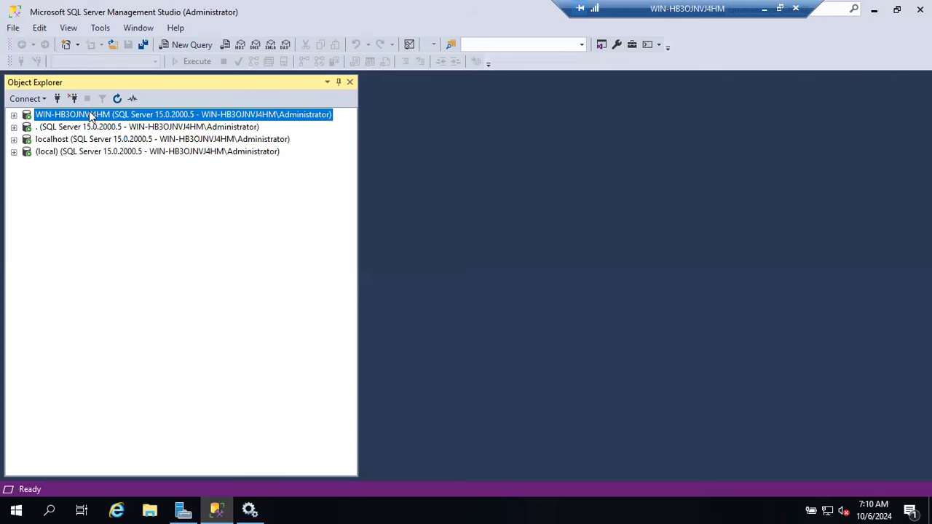
{"action": "left_click", "coordinate": [79, 127]}
{"action": "left_click", "coordinate": [71, 140]}
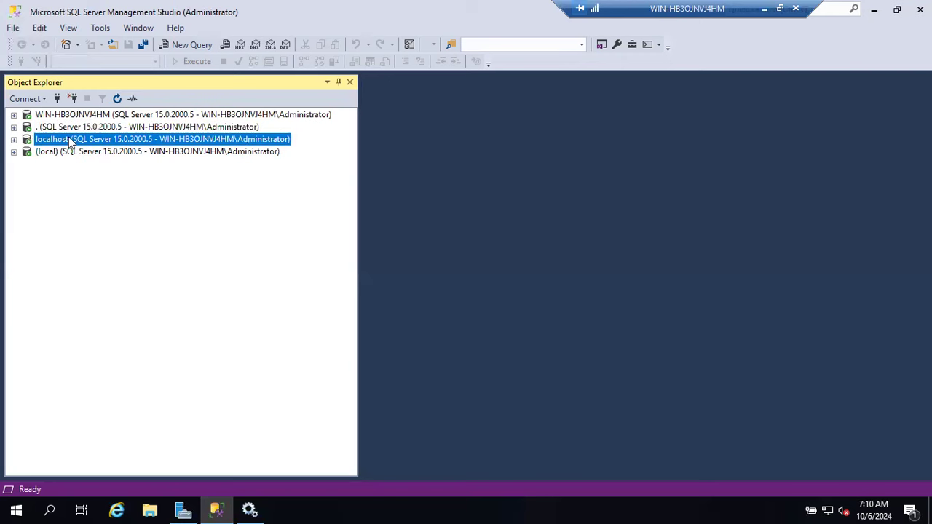
{"action": "left_click", "coordinate": [67, 155]}
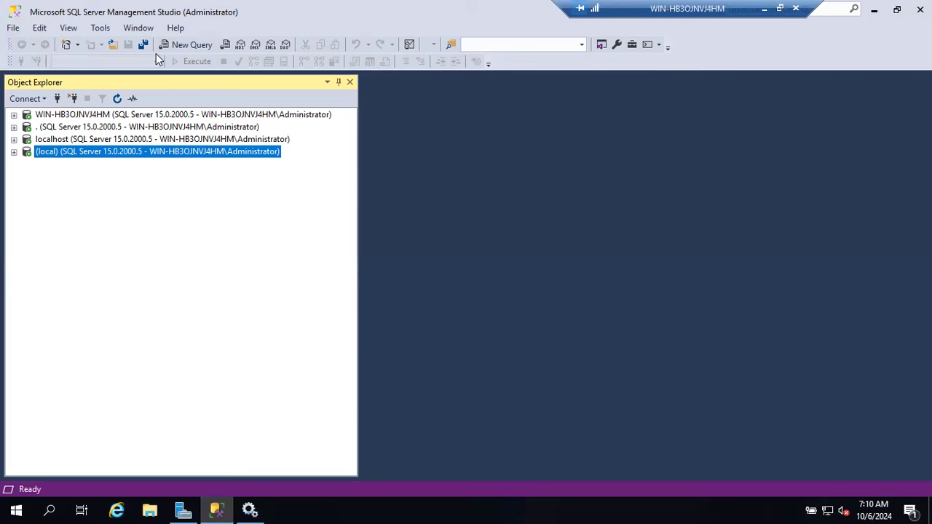
{"action": "left_click", "coordinate": [46, 129]}
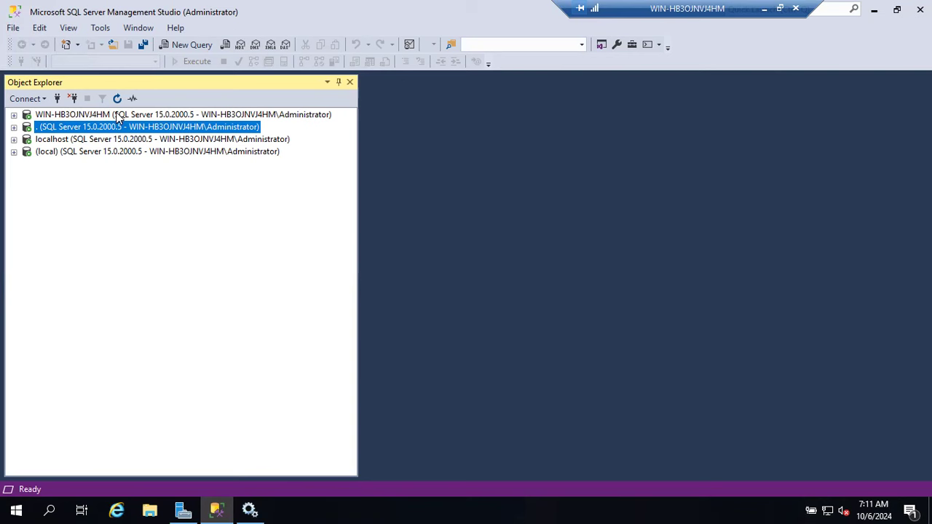
- Try to connect to the Database Engine with the server name "," and cancel the attempt
{"action": "left_click", "coordinate": [57, 99]}
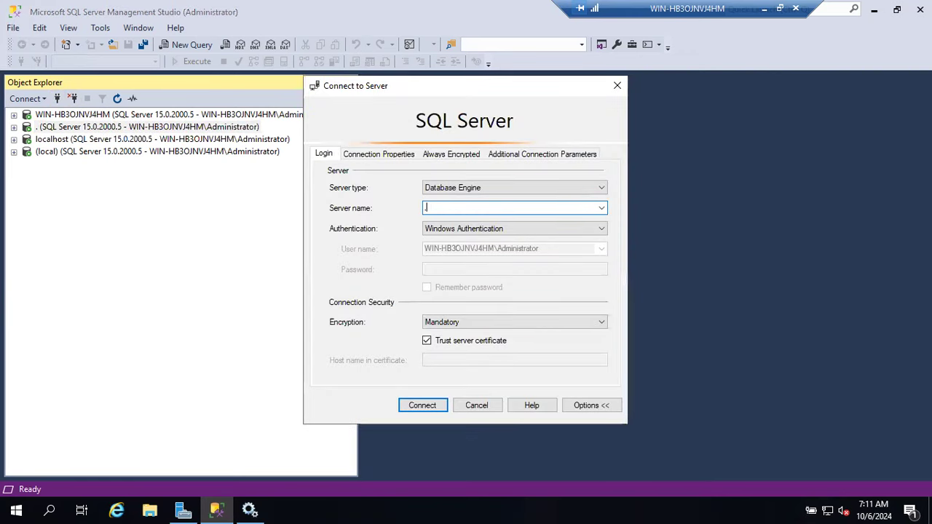
{"action": "left_click", "coordinate": [429, 409]}
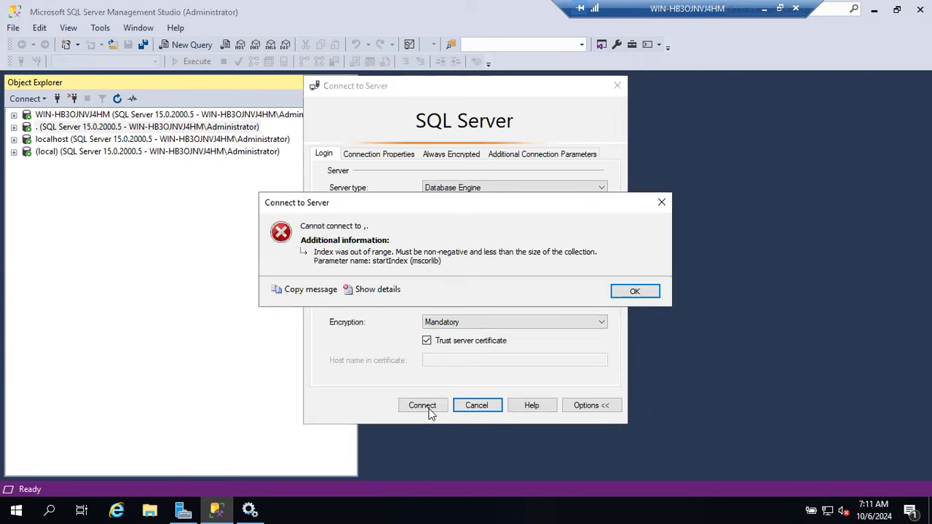
{"action": "left_click", "coordinate": [620, 292]}
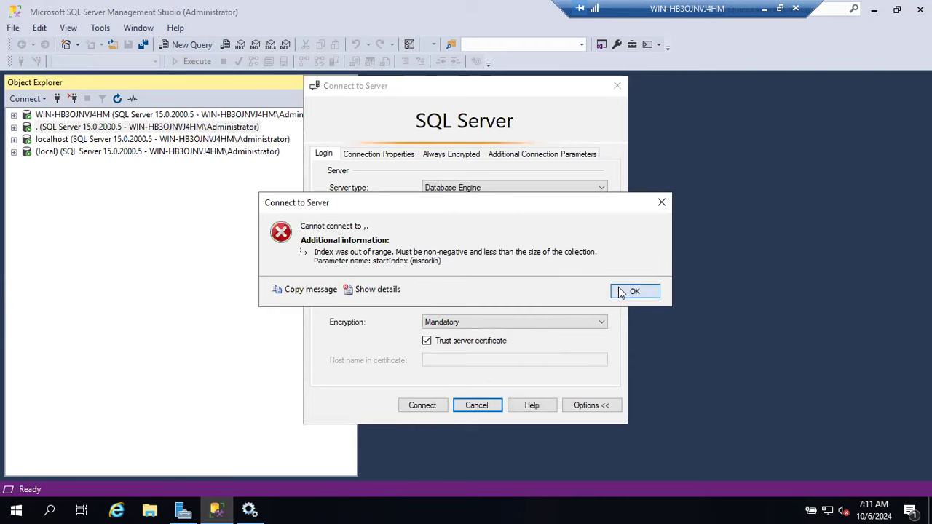
{"action": "left_click", "coordinate": [472, 408]}
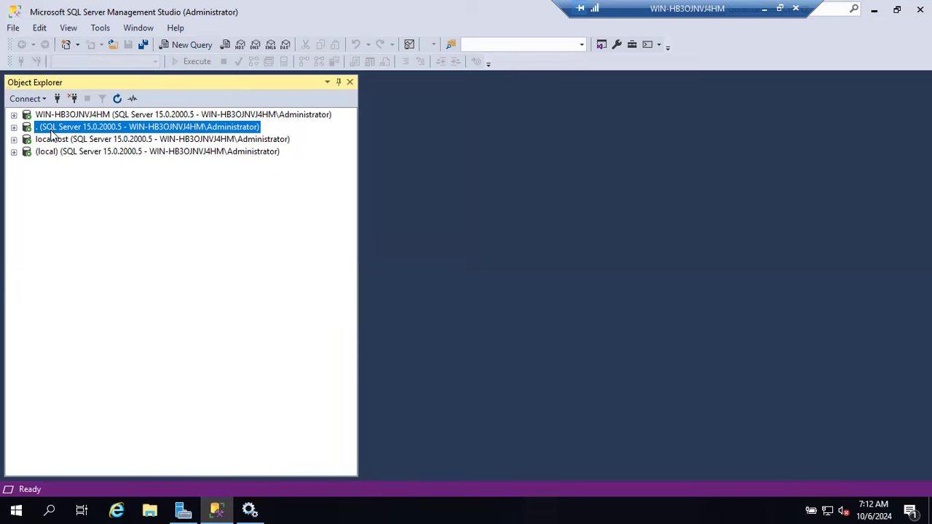
- Disconnect the (local), localhost and "." server connections, keeping only WIN-HB3OJNVJ4HM
{"action": "left_click", "coordinate": [55, 142]}
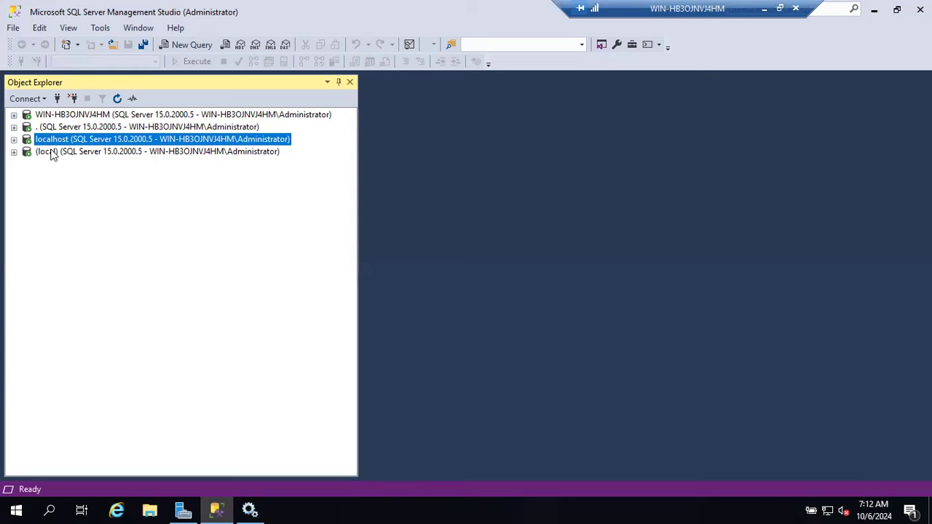
{"action": "left_click", "coordinate": [51, 153]}
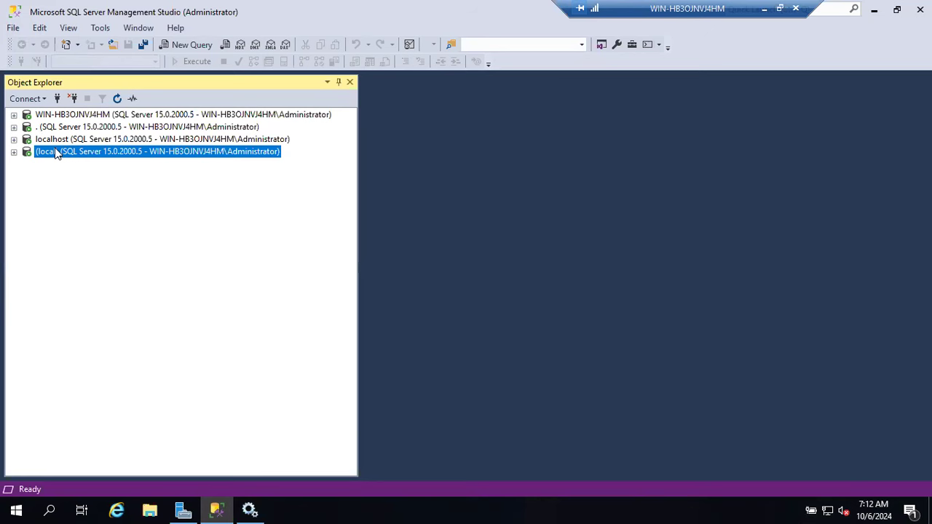
{"action": "left_click", "coordinate": [50, 128]}
{"action": "left_click", "coordinate": [54, 150]}
{"action": "left_click", "coordinate": [73, 99]}
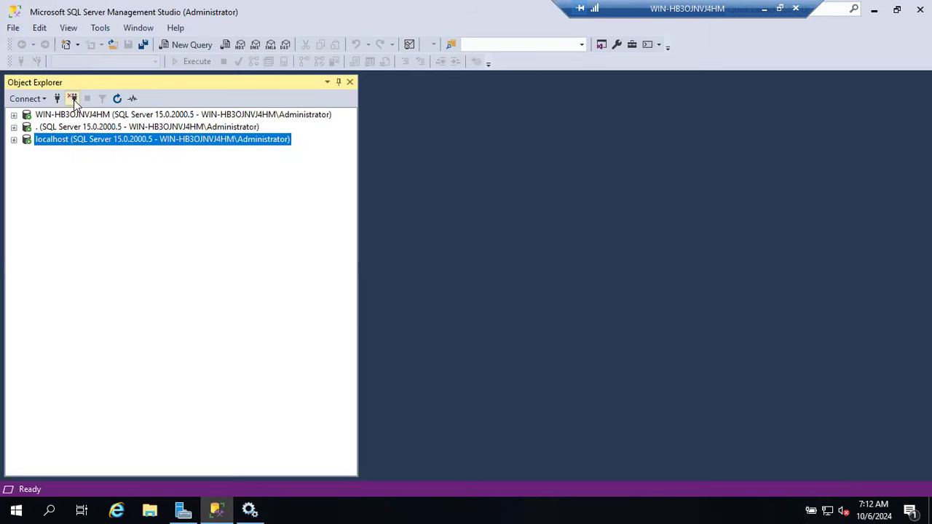
{"action": "left_click", "coordinate": [73, 98]}
{"action": "left_click", "coordinate": [73, 99]}
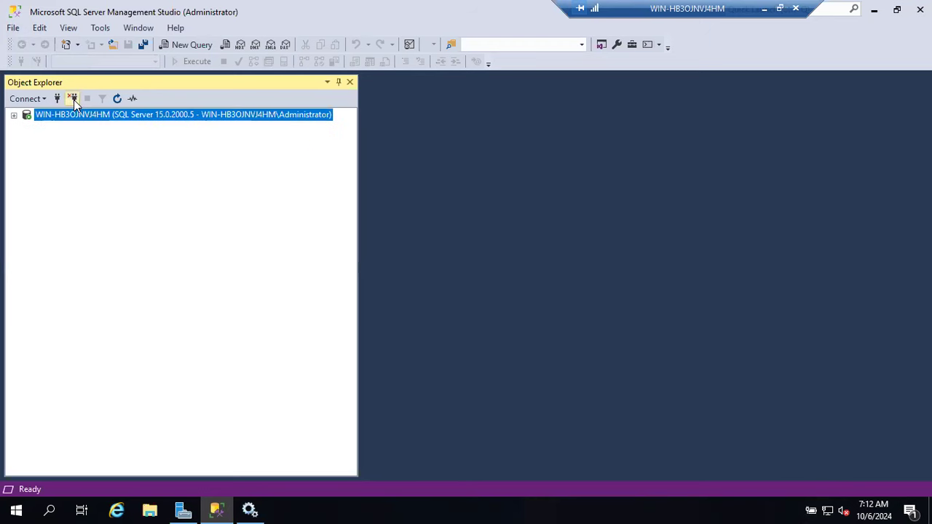
- Refresh the WIN-HB3OJNVJ4HM server tree and examine its Databases folder and top-level nodes
{"action": "left_click", "coordinate": [14, 115]}
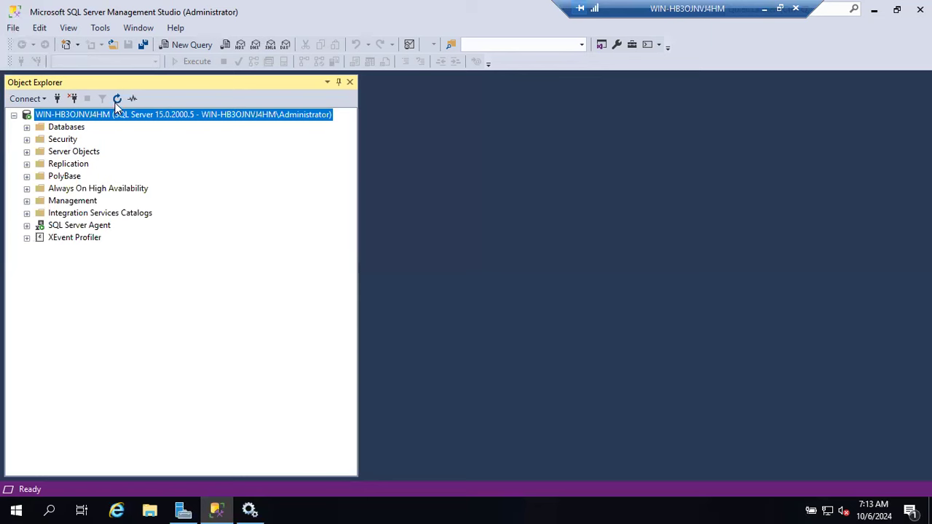
{"action": "left_click", "coordinate": [117, 103]}
{"action": "left_click", "coordinate": [120, 101]}
{"action": "left_click", "coordinate": [27, 126]}
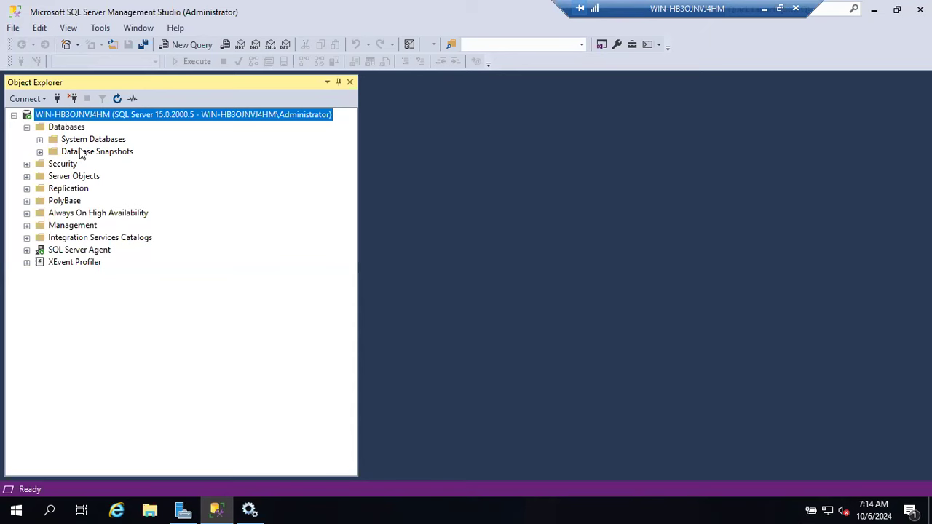
{"action": "left_click", "coordinate": [14, 115]}
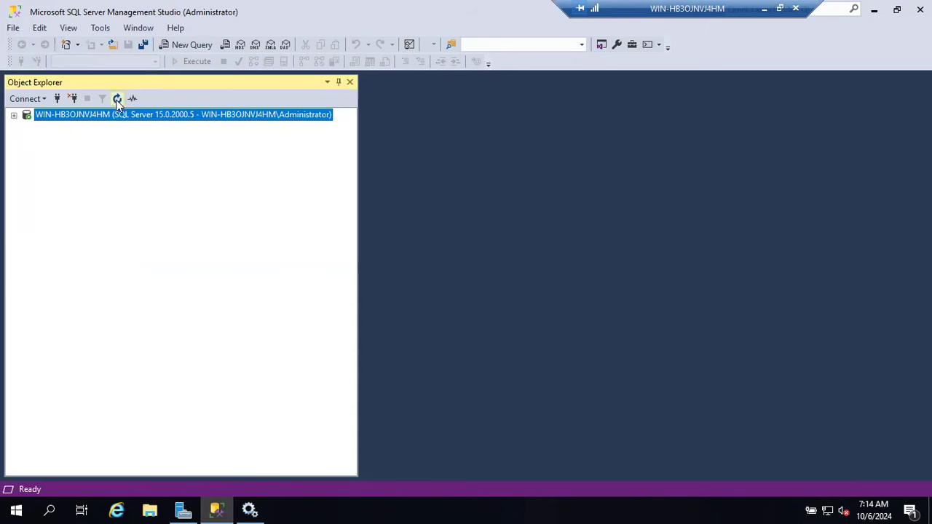
{"action": "left_click", "coordinate": [14, 115]}
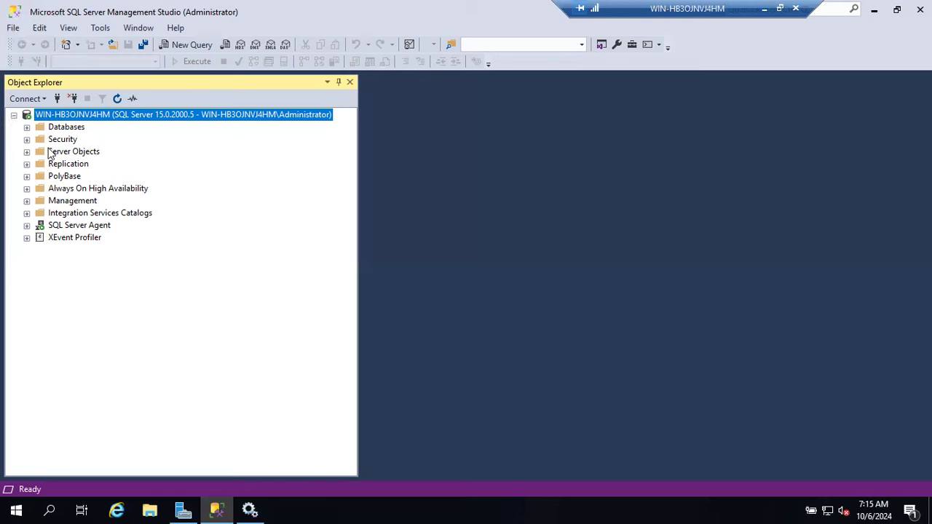
- Try to connect to the named Database Engine instance with the server name "Batch56" and Windows Authentication
{"action": "left_click", "coordinate": [57, 98]}
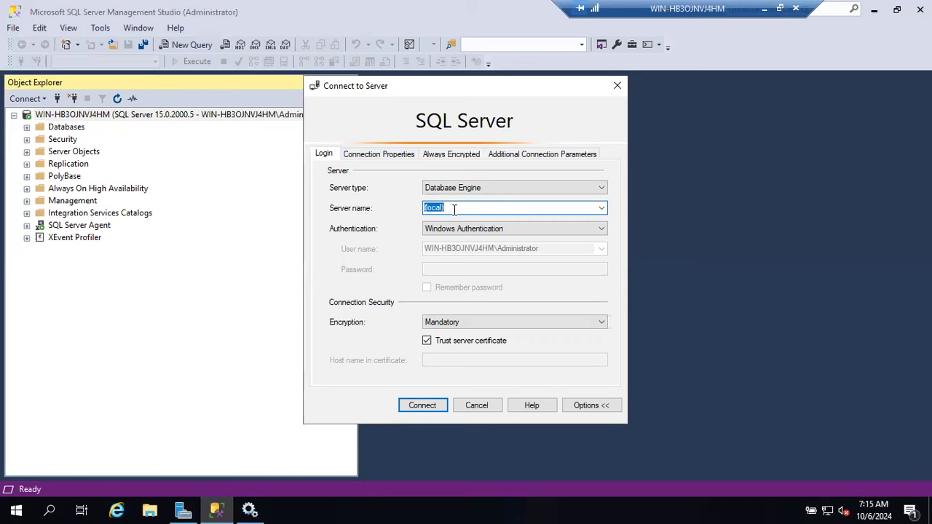
{"action": "type", "text": "Bath"}
{"action": "key", "text": "BackSpace"}
{"action": "type", "text": "ch56"}
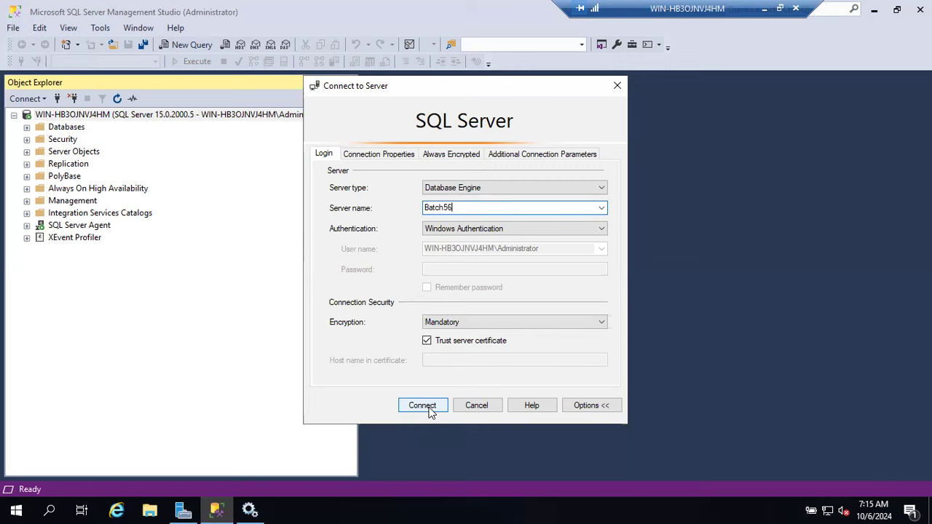
{"action": "left_click", "coordinate": [422, 405]}
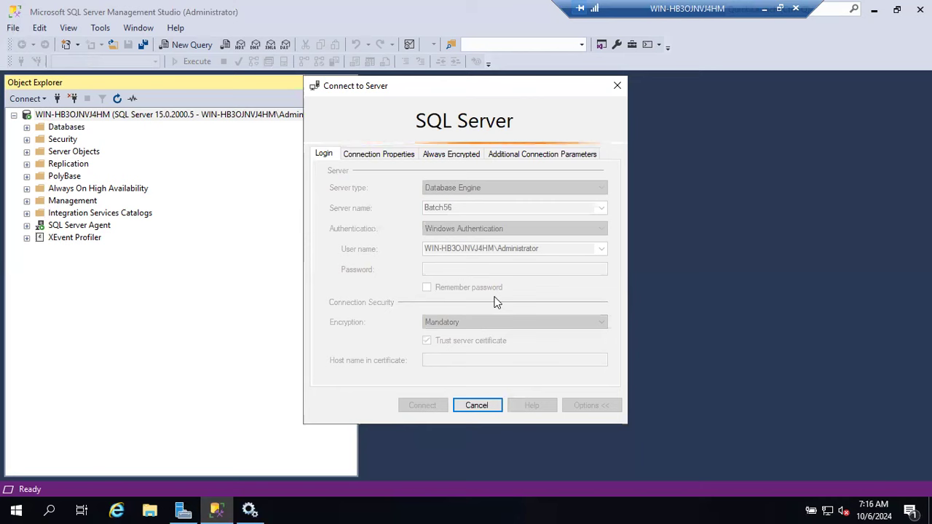
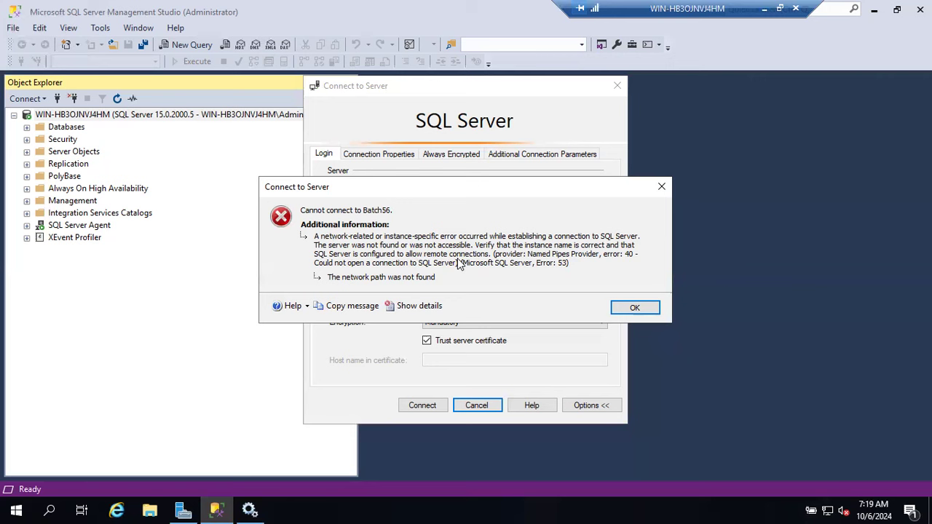
- Check the SQL Server (BATCH56) service in Services, return to SQL Server Management Studio and dismiss the connection error
{"action": "left_click", "coordinate": [250, 509]}
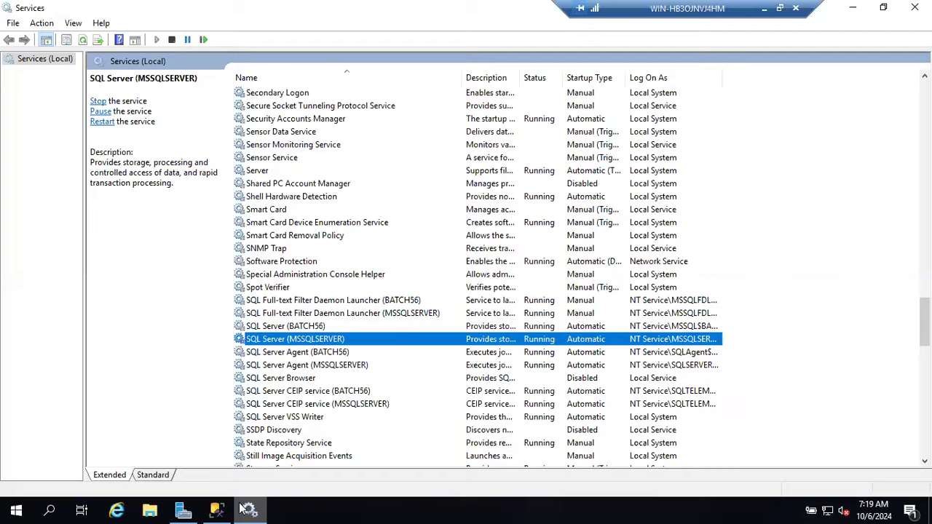
{"action": "left_click", "coordinate": [260, 327]}
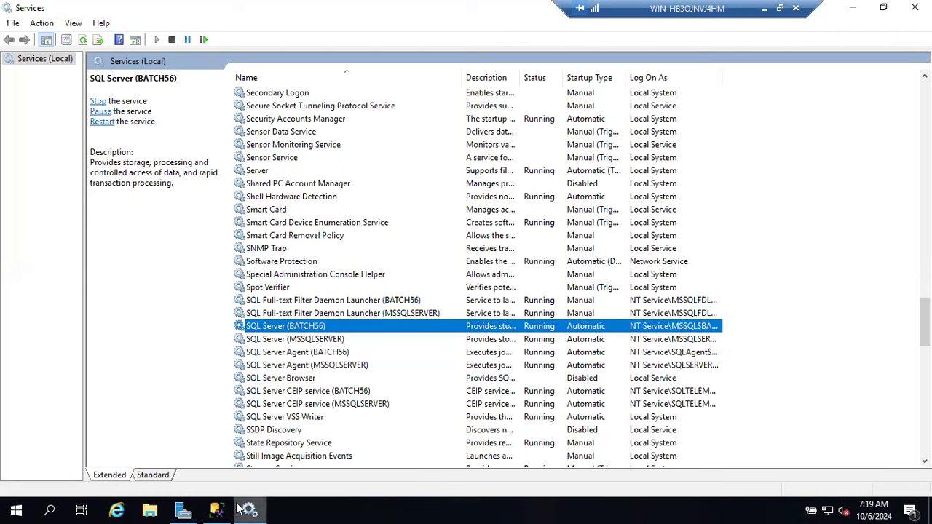
{"action": "left_click", "coordinate": [216, 510]}
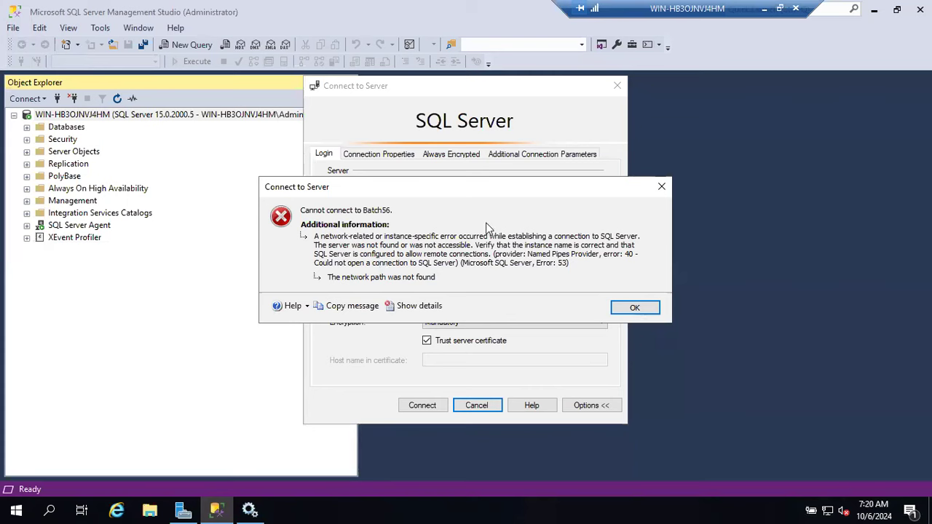
{"action": "left_click", "coordinate": [630, 307]}
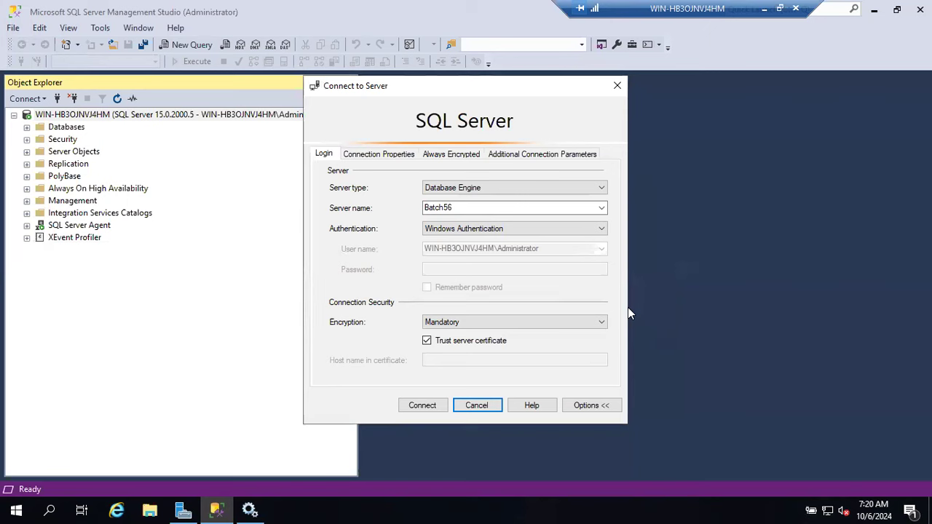
- Browse the local Database Engine servers for WIN-HB3OJNVJ4HM\BATCH56 and connect to it with the server certificate trusted
{"action": "left_click", "coordinate": [602, 209]}
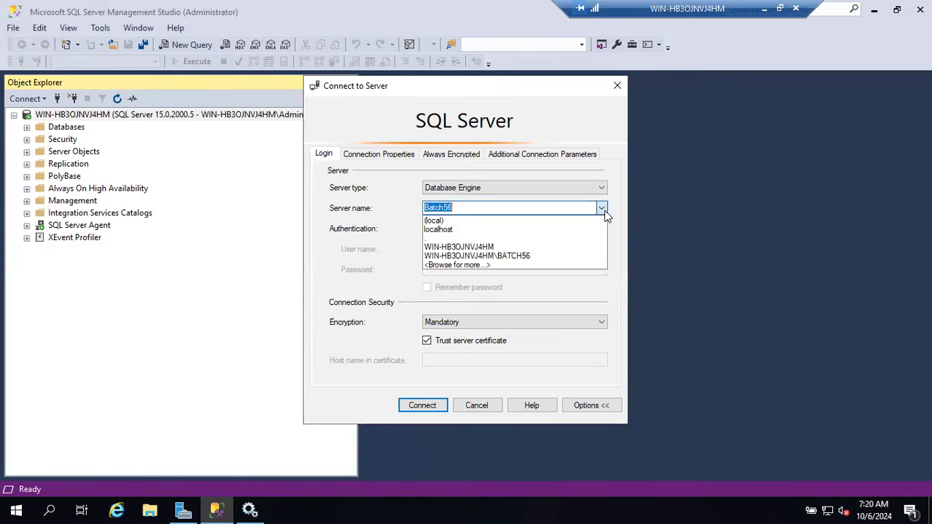
{"action": "left_click", "coordinate": [472, 265]}
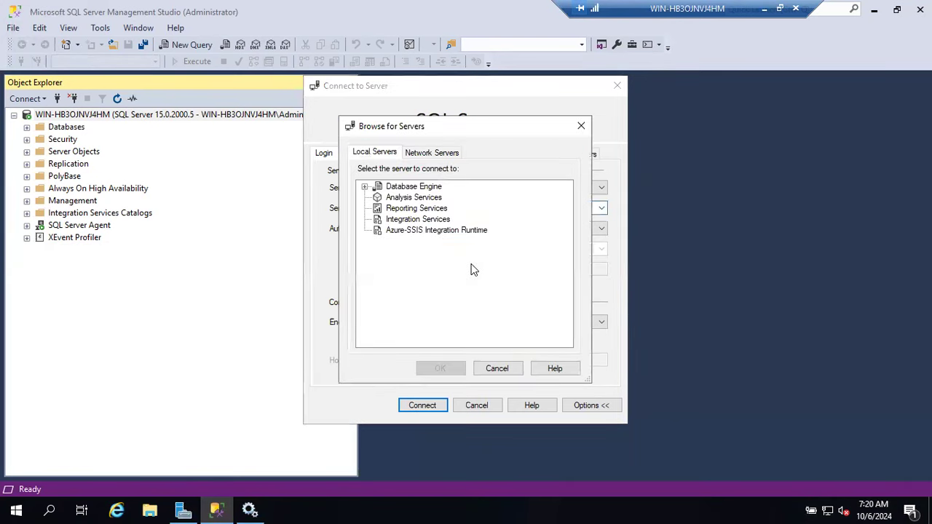
{"action": "left_click", "coordinate": [366, 187]}
{"action": "left_click", "coordinate": [417, 209]}
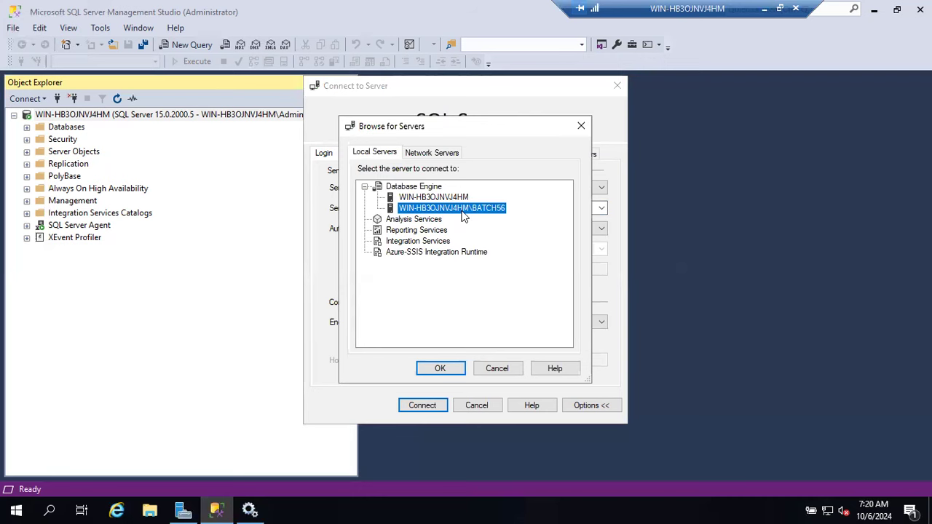
{"action": "left_click", "coordinate": [453, 360]}
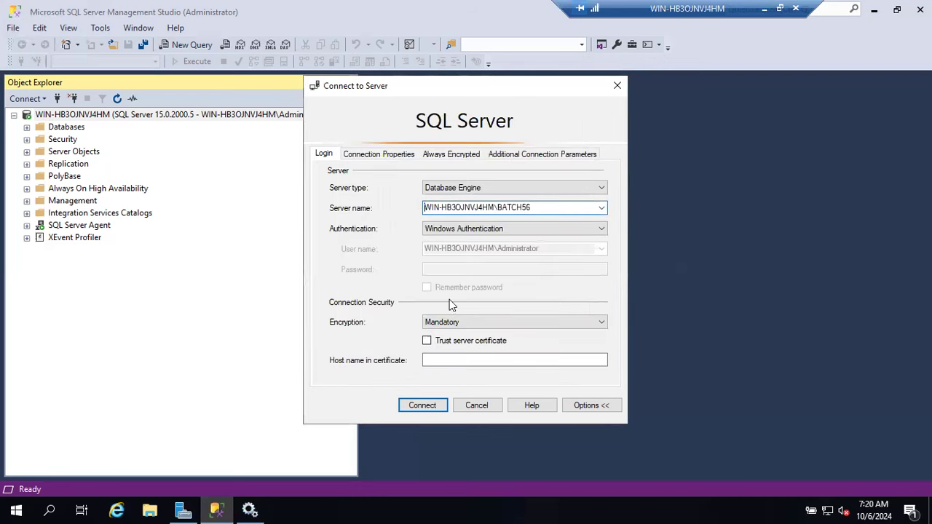
{"action": "left_click", "coordinate": [427, 341]}
{"action": "left_click", "coordinate": [422, 404]}
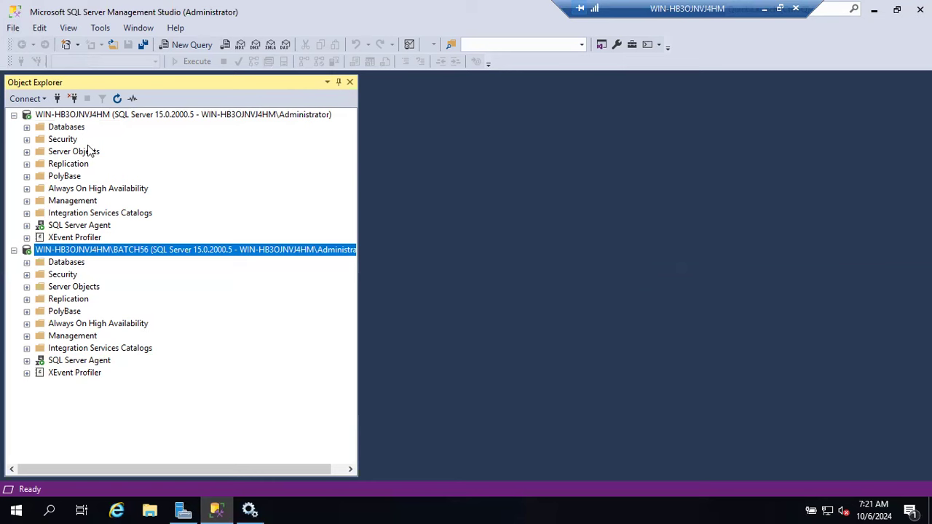
- Connect to the named Database Engine instance with the server name "localhost\BATCH56" and Windows Authentication
{"action": "left_click", "coordinate": [57, 99]}
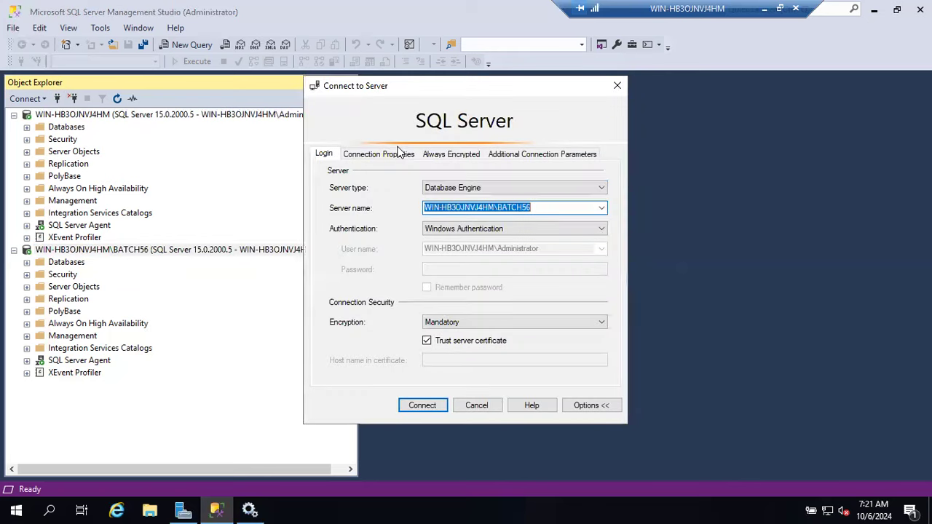
{"action": "type", "text": "local"}
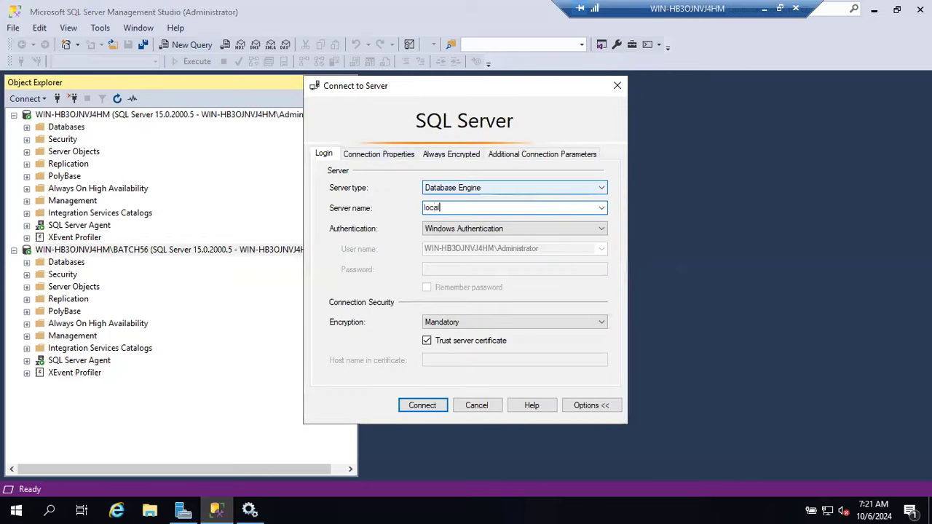
{"action": "type", "text": "host\\BATCH56"}
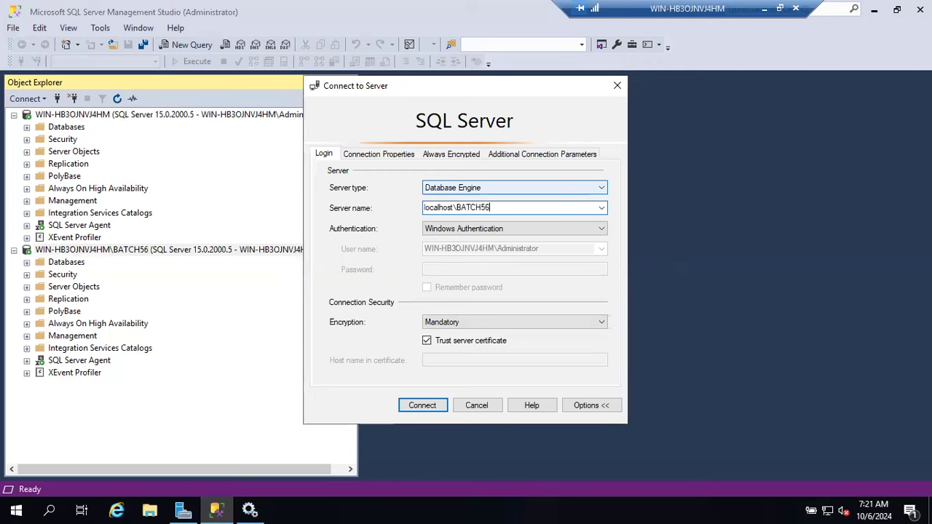
{"action": "key", "text": "Return"}
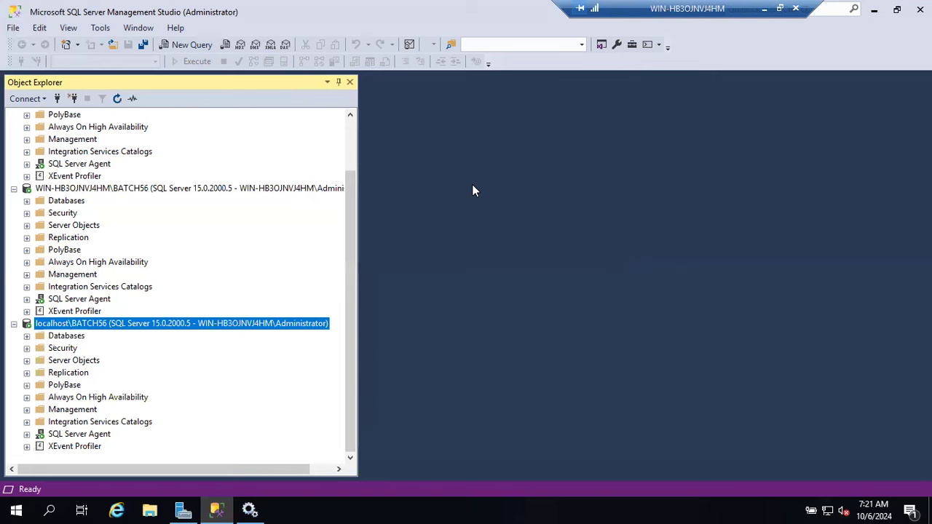
- Add another connection to the named instance with the server name ".\Batch56" and Windows Authentication
{"action": "left_click", "coordinate": [57, 100]}
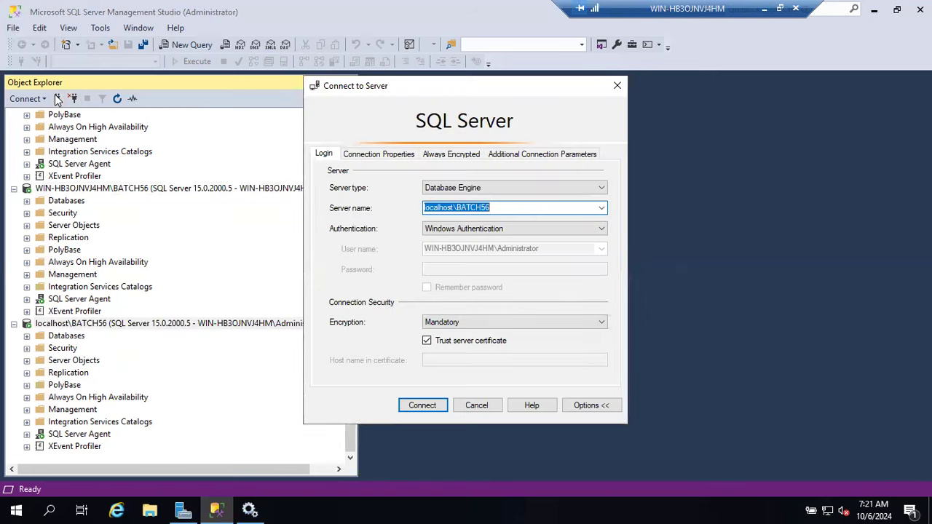
{"action": "key", "text": "BackSpace"}
{"action": "type", "text": ".\\Batch56"}
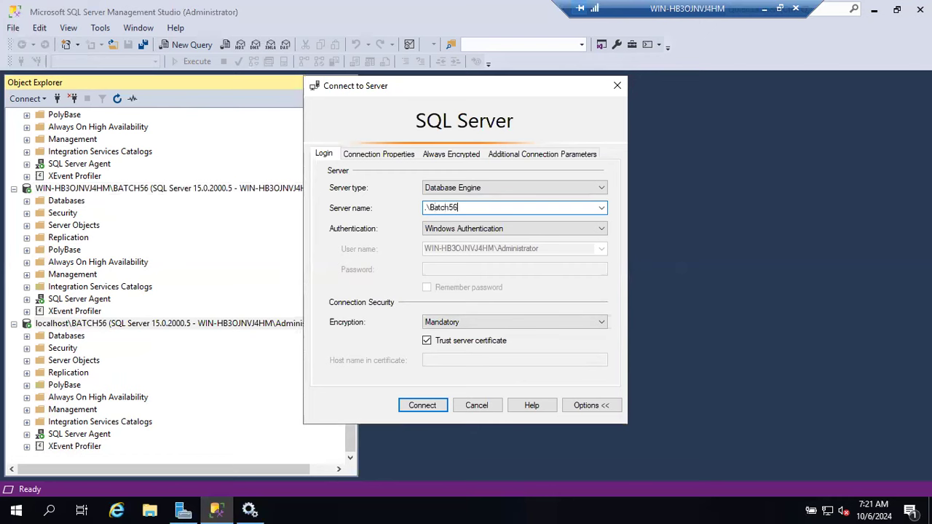
{"action": "key", "text": "Return"}
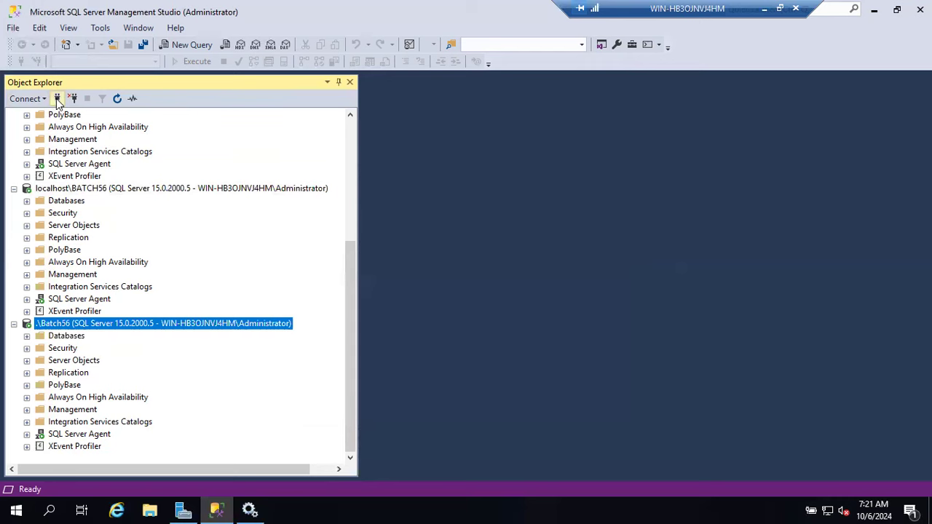
- Add another connection to the named instance with the server name "(local)\Batch56" and Windows Authentication
{"action": "left_click", "coordinate": [58, 99]}
{"action": "key", "text": "Home"}
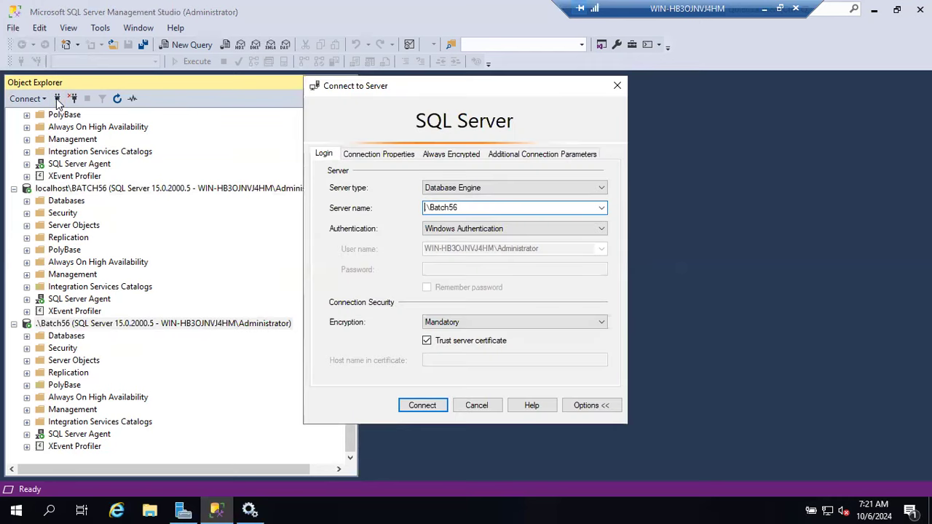
{"action": "type", "text": "(local)"}
{"action": "key", "text": "Return"}
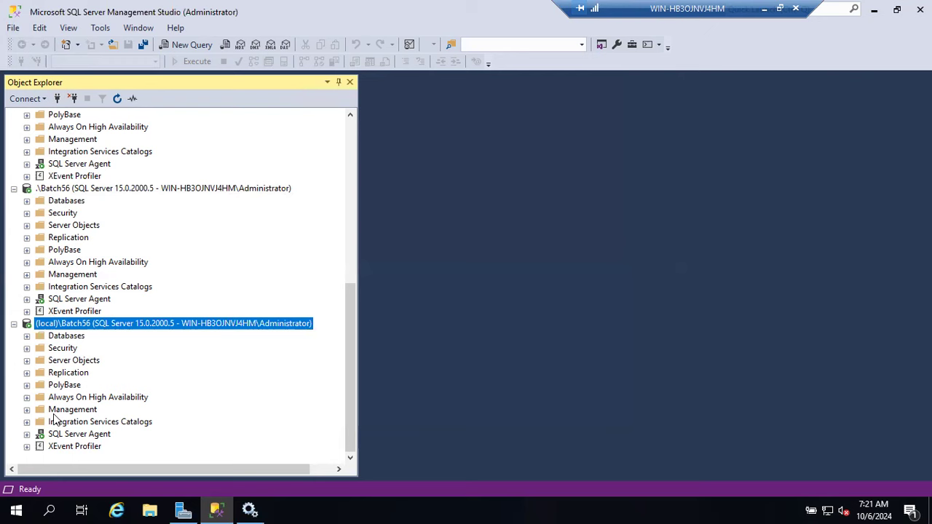
- Review the connected servers in Object Explorer and collapse every server tree to its top-level node
{"action": "scroll", "coordinate": [54, 417], "scroll_direction": "up", "scroll_amount": 5}
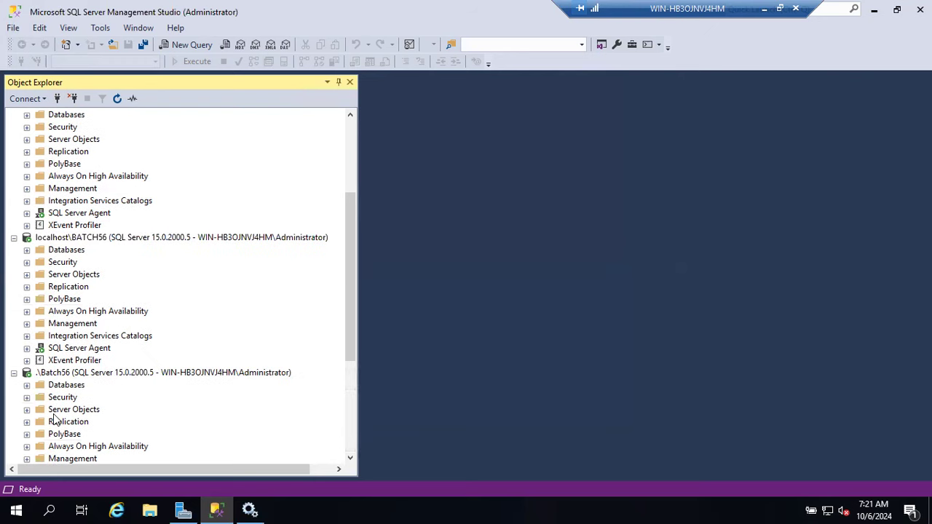
{"action": "scroll", "coordinate": [53, 417], "scroll_direction": "down", "scroll_amount": 4}
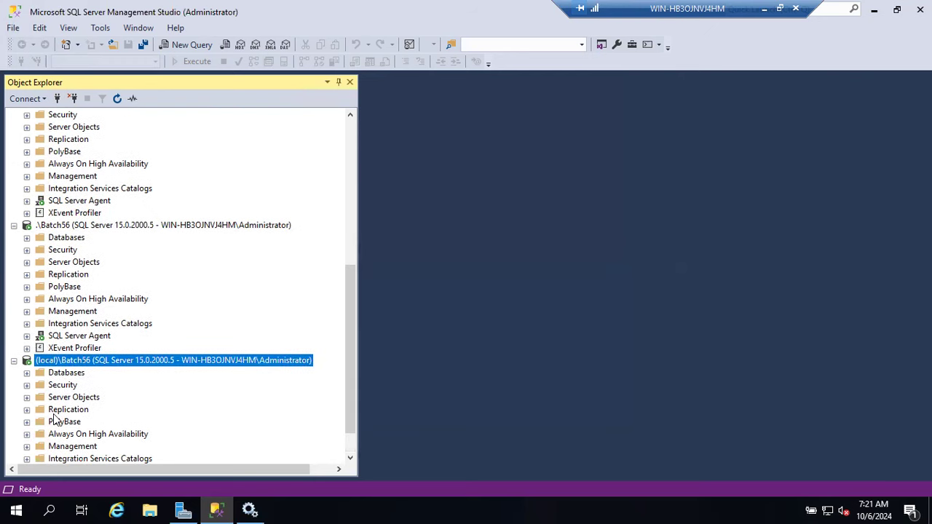
{"action": "scroll", "coordinate": [82, 250], "scroll_direction": "up", "scroll_amount": 1}
{"action": "scroll", "coordinate": [82, 250], "scroll_direction": "up", "scroll_amount": 7}
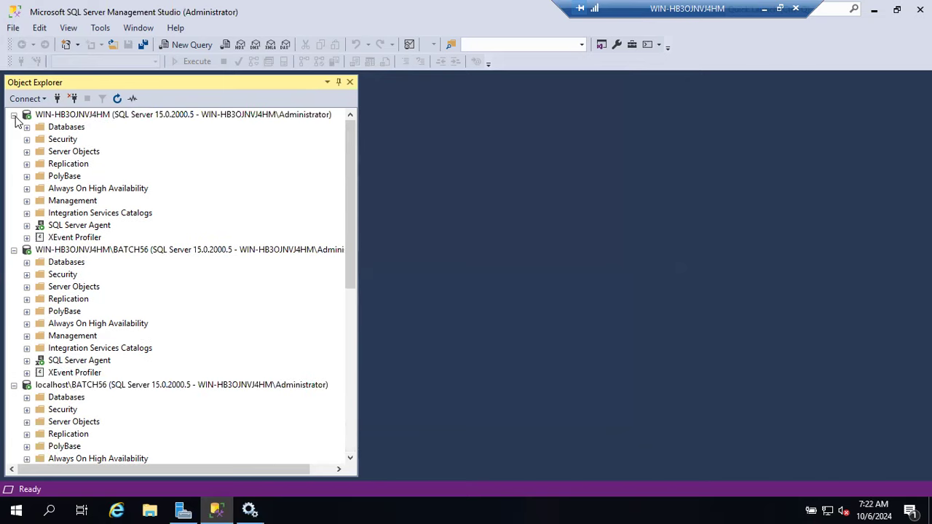
{"action": "left_click", "coordinate": [14, 114]}
{"action": "left_click", "coordinate": [14, 127]}
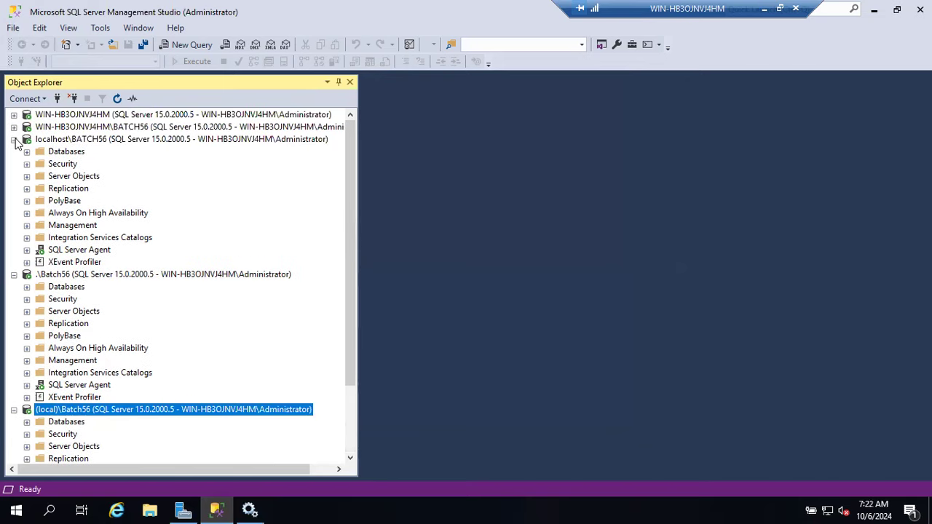
{"action": "left_click", "coordinate": [14, 139]}
{"action": "left_click", "coordinate": [14, 151]}
{"action": "left_click", "coordinate": [14, 164]}
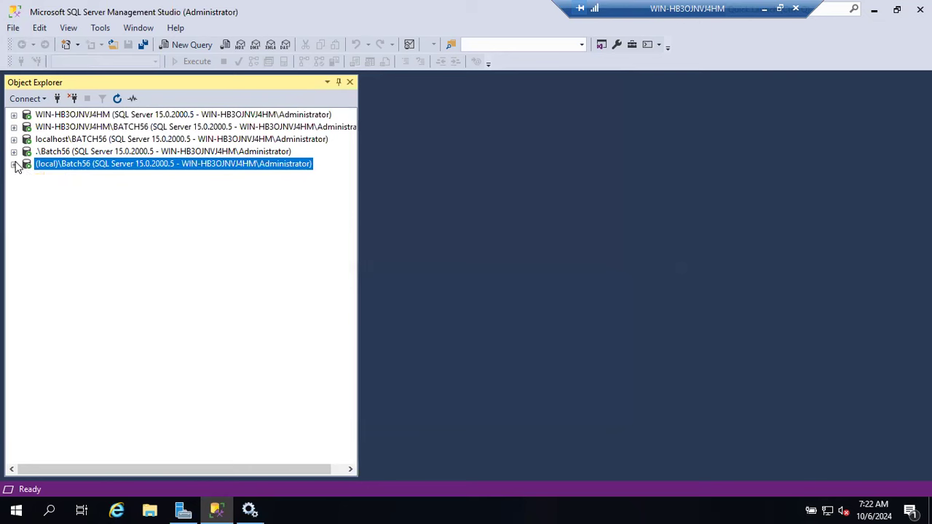
- Disconnect the localhost\BATCH56, .\Batch56 and (local)\Batch56 connections and expand the two remaining server trees
{"action": "left_click", "coordinate": [59, 129]}
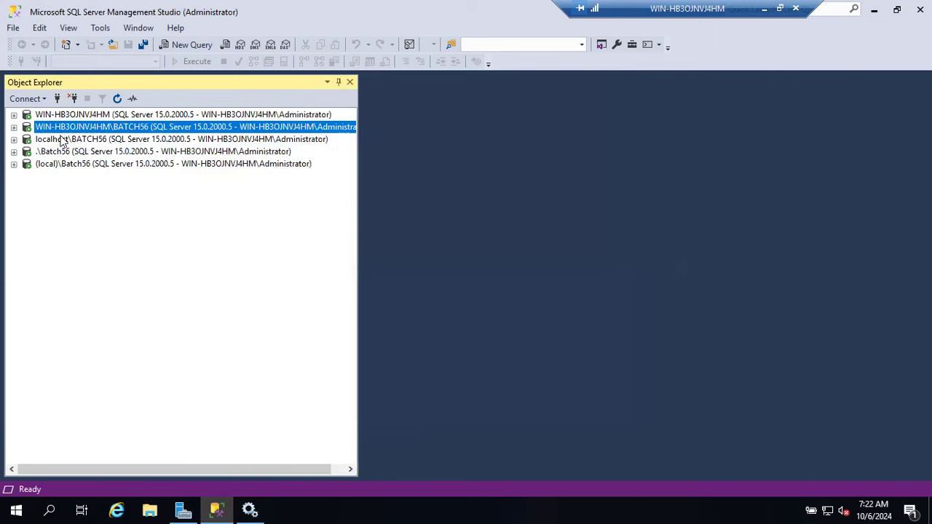
{"action": "left_click", "coordinate": [63, 139]}
{"action": "left_click", "coordinate": [73, 98]}
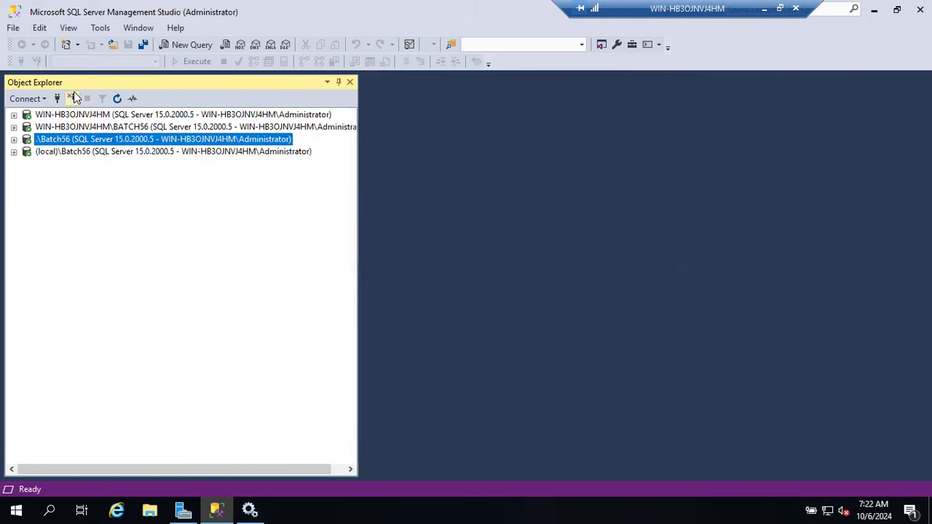
{"action": "left_click", "coordinate": [73, 98]}
{"action": "left_click", "coordinate": [73, 98]}
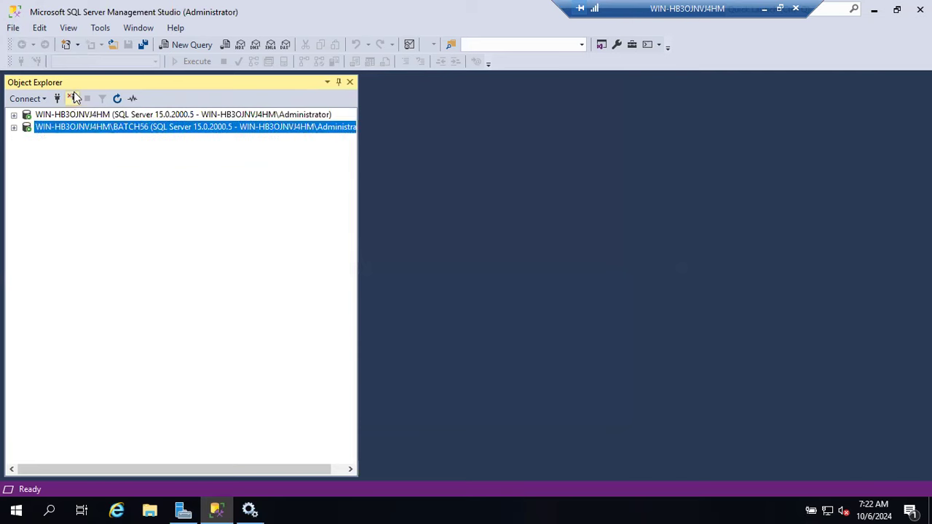
{"action": "left_click", "coordinate": [14, 114]}
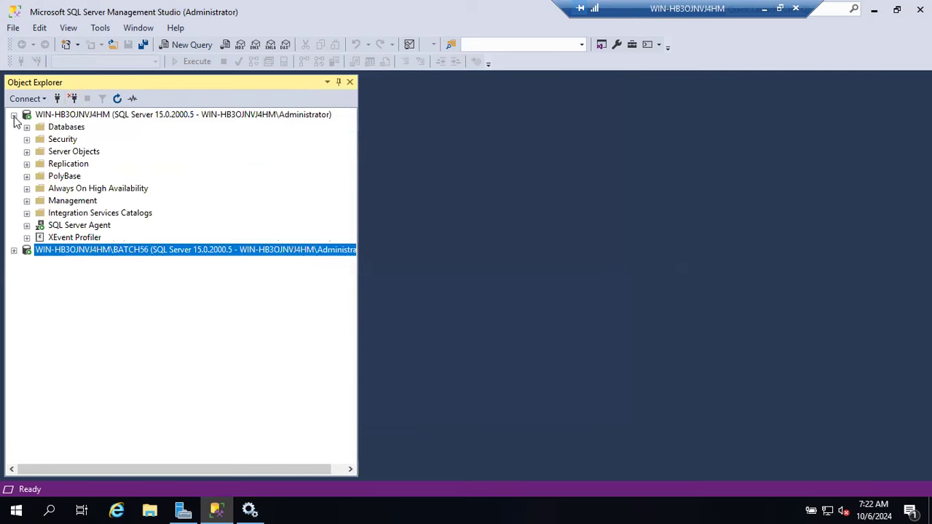
{"action": "left_click", "coordinate": [14, 249]}
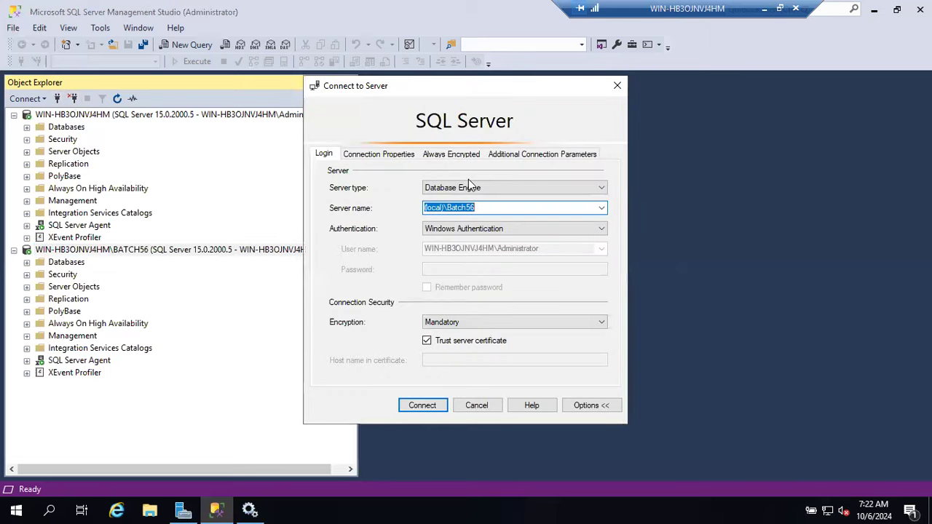
- Try to connect with the wrong instance name "(local)\Batch561", dismiss the error and cancel the connection
{"action": "left_click", "coordinate": [478, 207]}
{"action": "type", "text": "1"}
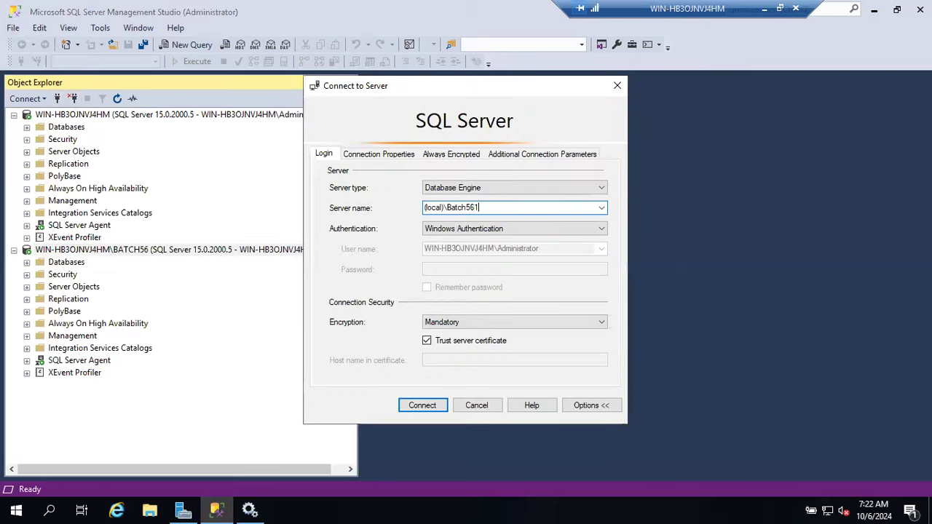
{"action": "left_click", "coordinate": [421, 405]}
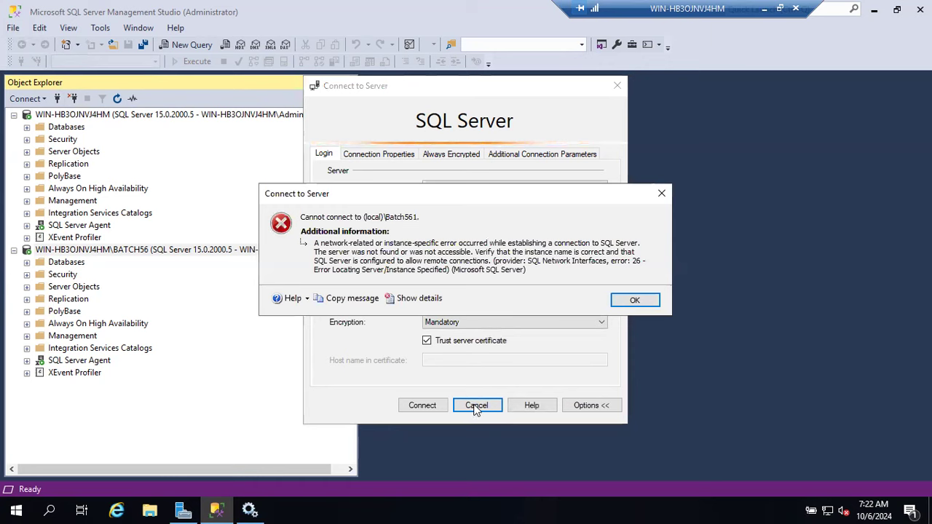
{"action": "left_click", "coordinate": [633, 301]}
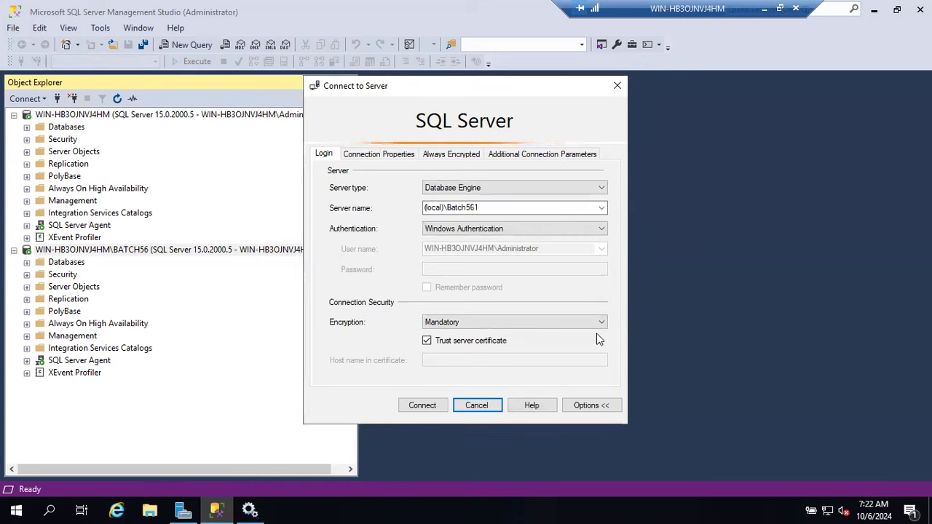
{"action": "left_click", "coordinate": [476, 406]}
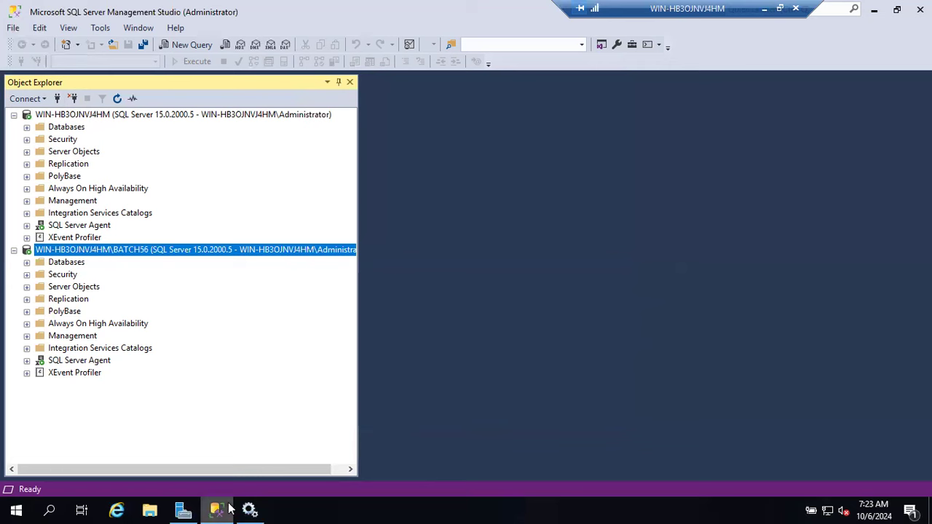
- Disconnect both the WIN-HB3OJNVJ4HM and WIN-HB3OJNVJ4HM\BATCH56 servers from Object Explorer
{"action": "left_click", "coordinate": [72, 114]}
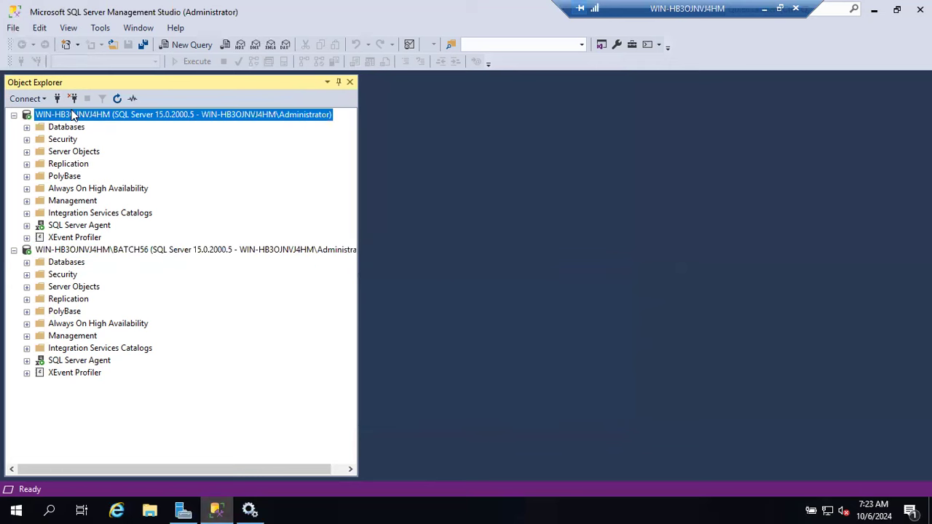
{"action": "left_click", "coordinate": [72, 98]}
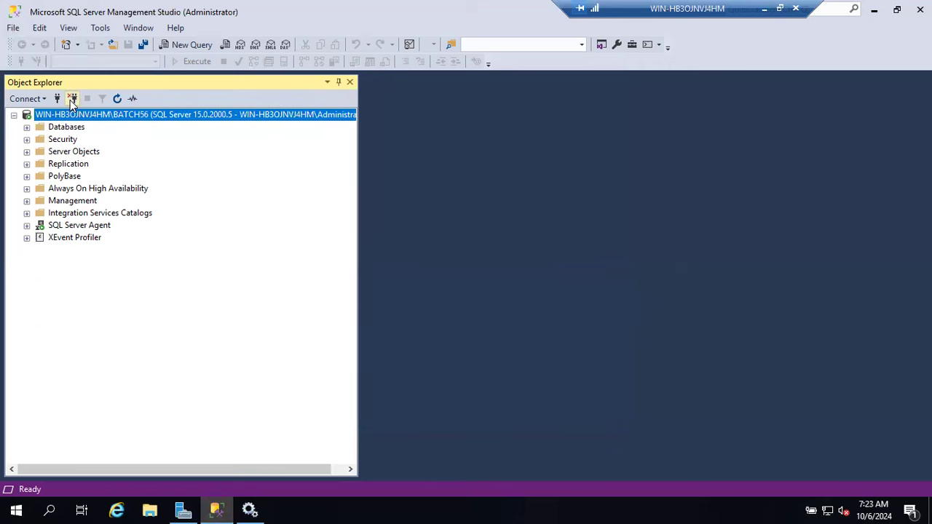
{"action": "left_click", "coordinate": [72, 99]}
- Connect to the default instance by choosing the previously used server name WIN-HB3OJNVJ4HM
{"action": "left_click", "coordinate": [58, 98]}
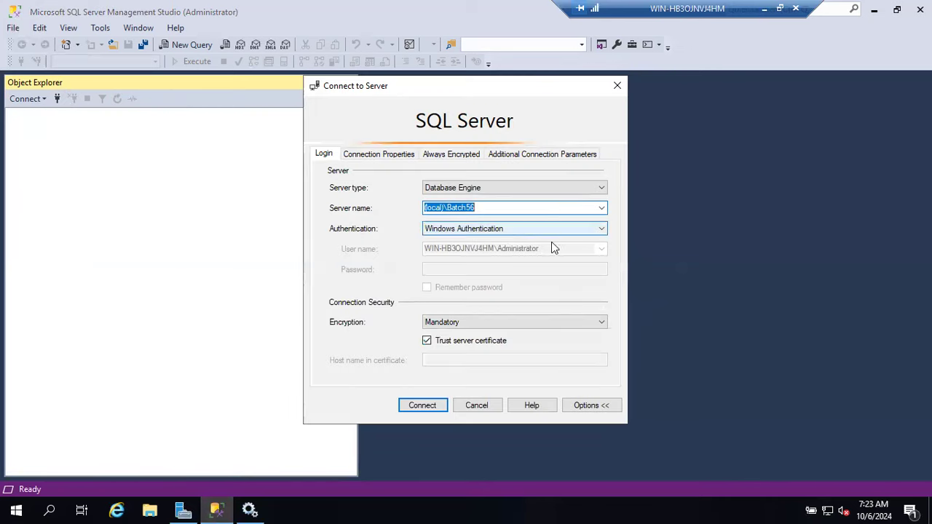
{"action": "left_click", "coordinate": [601, 207]}
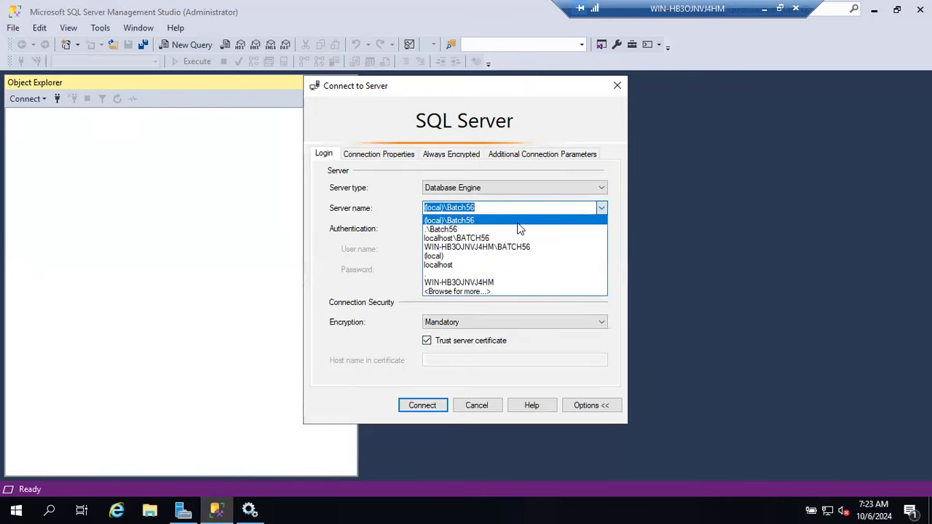
{"action": "left_click", "coordinate": [455, 283]}
{"action": "left_click", "coordinate": [424, 405]}
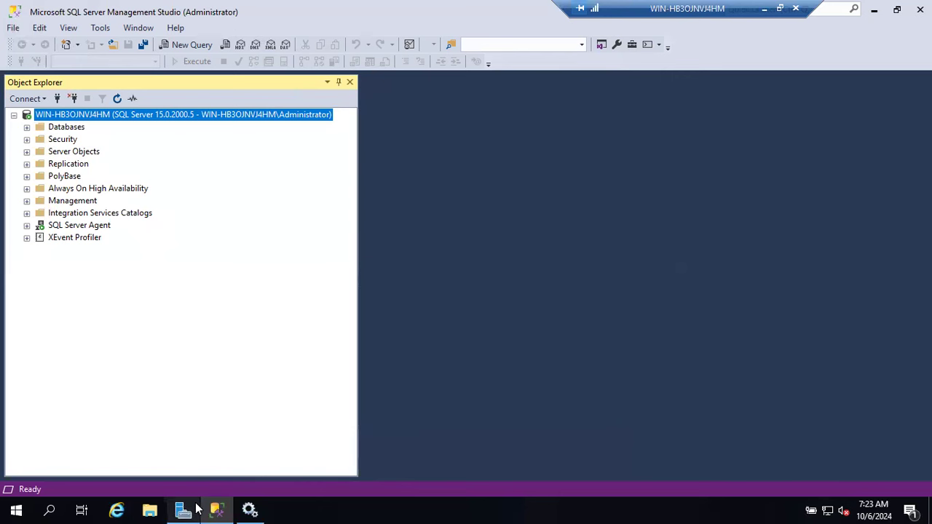
- Switch to Services and stop the SQL Server (MSSQLSERVER) service together with its dependent SQL Server Agent service
{"action": "left_click", "coordinate": [247, 509]}
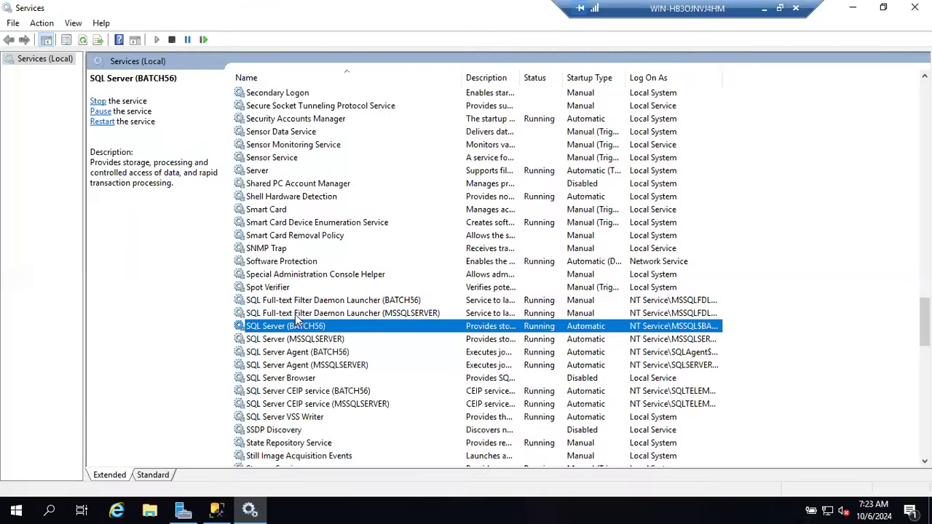
{"action": "left_click", "coordinate": [281, 341]}
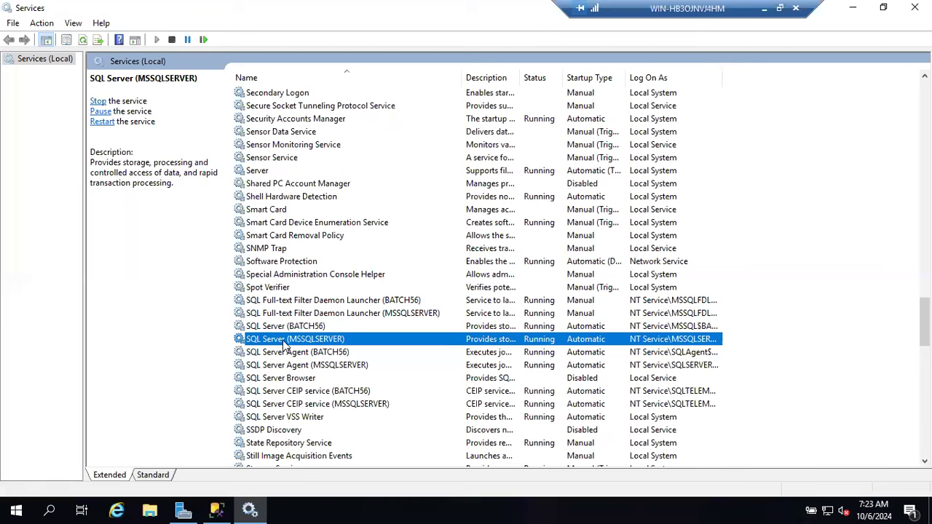
{"action": "right_click", "coordinate": [282, 340]}
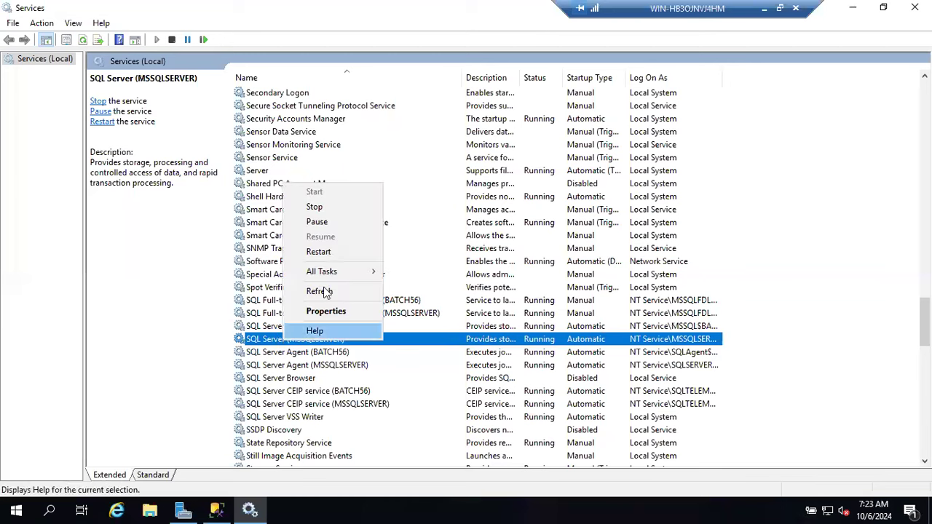
{"action": "left_click", "coordinate": [326, 210]}
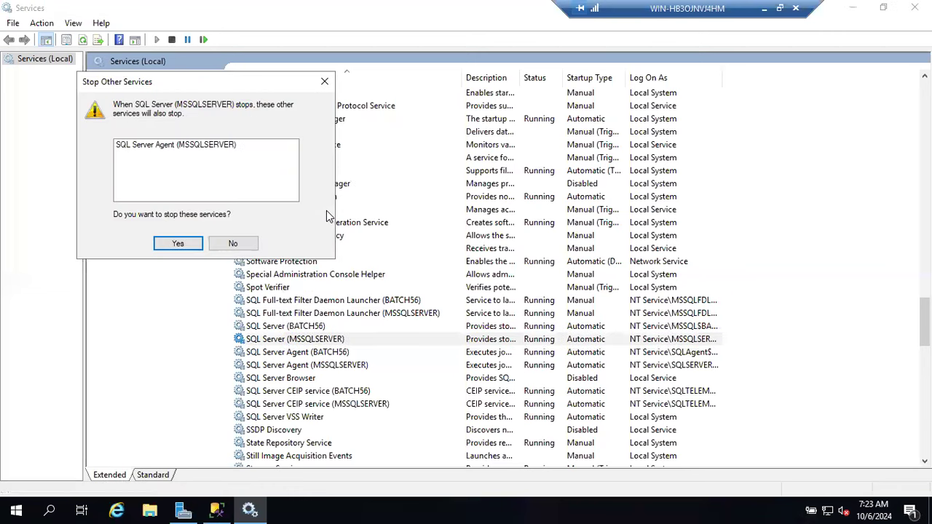
{"action": "left_click", "coordinate": [178, 243]}
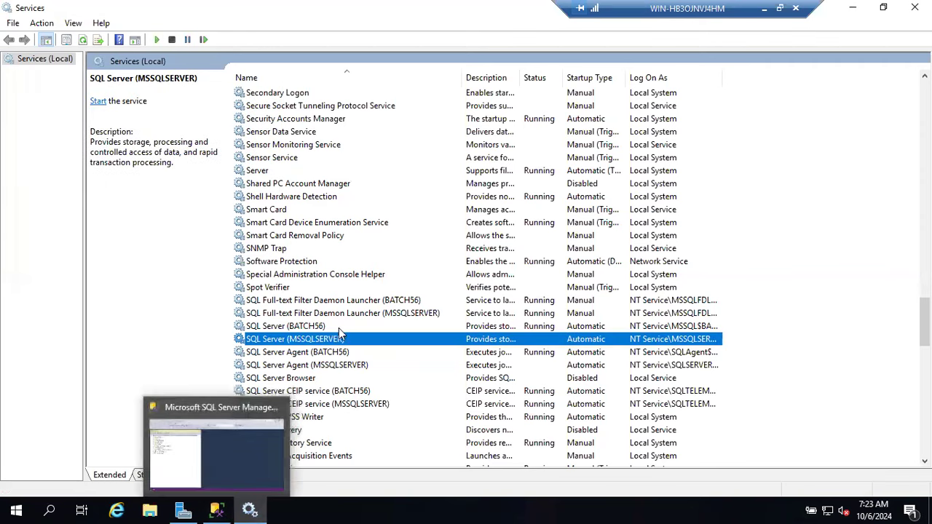
- Return to SQL Server Management Studio, refresh the WIN-HB3OJNVJ4HM server and dismiss the error
{"action": "left_click", "coordinate": [216, 510]}
{"action": "left_click", "coordinate": [117, 99]}
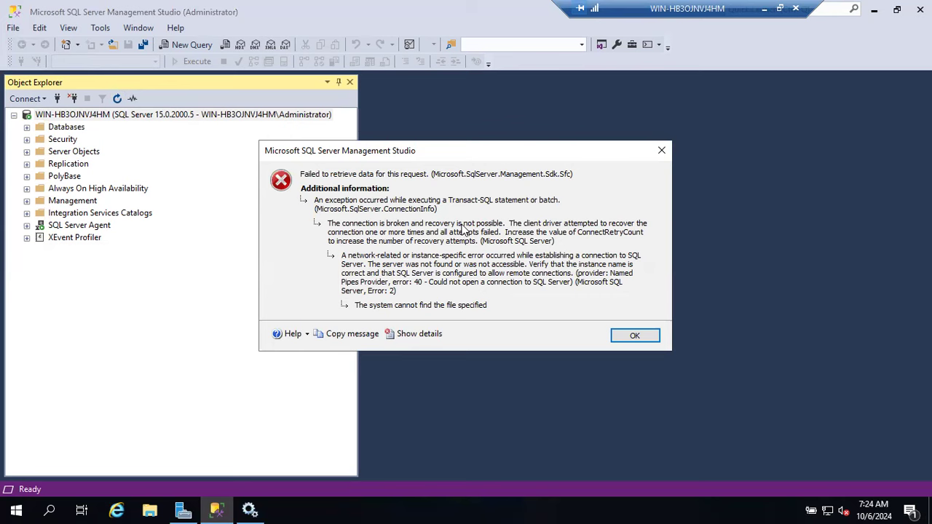
{"action": "left_click", "coordinate": [651, 336]}
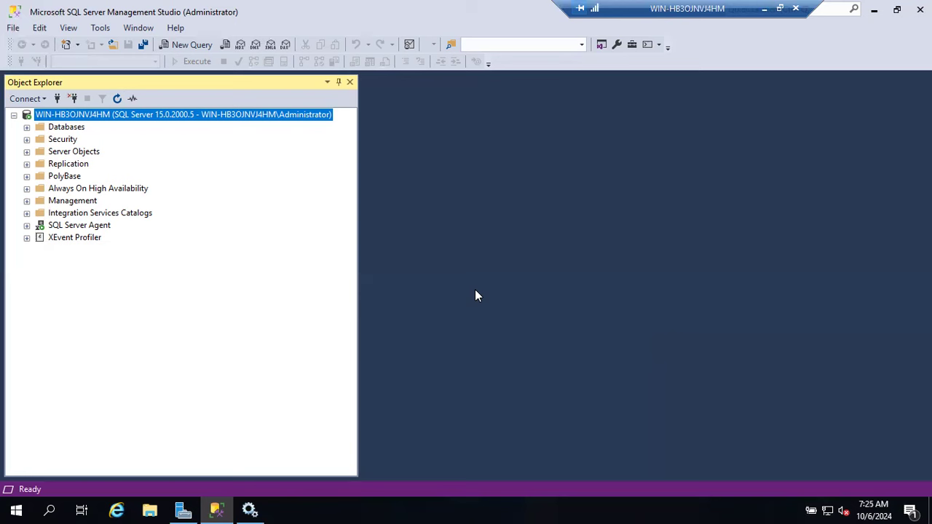
- Disconnect the WIN-HB3OJNVJ4HM server, try to reconnect to it with Windows Authentication, and dismiss the error
{"action": "left_click", "coordinate": [73, 98]}
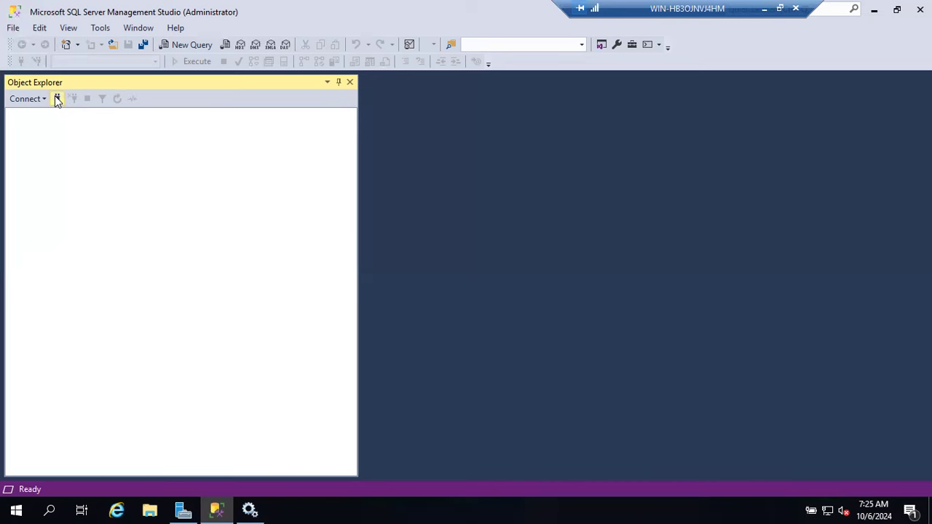
{"action": "left_click", "coordinate": [58, 99]}
{"action": "left_click", "coordinate": [412, 404]}
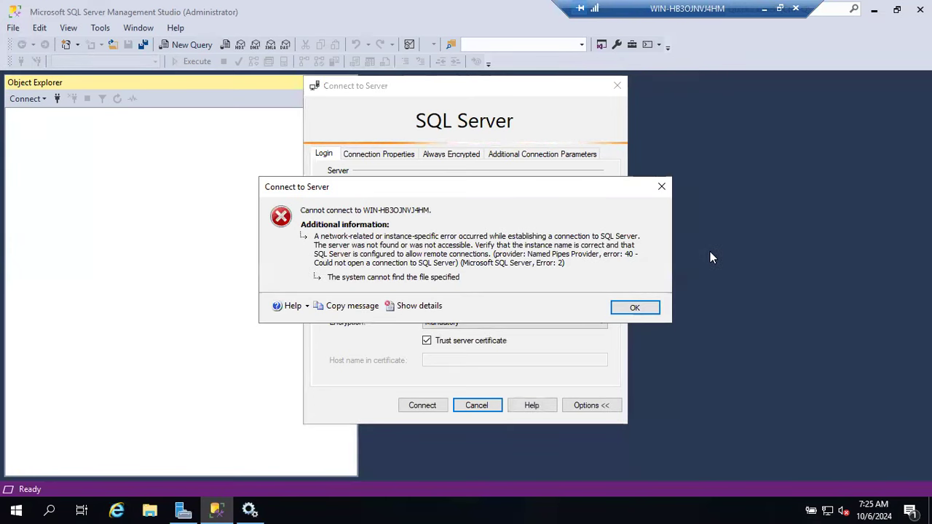
{"action": "left_click", "coordinate": [634, 308]}
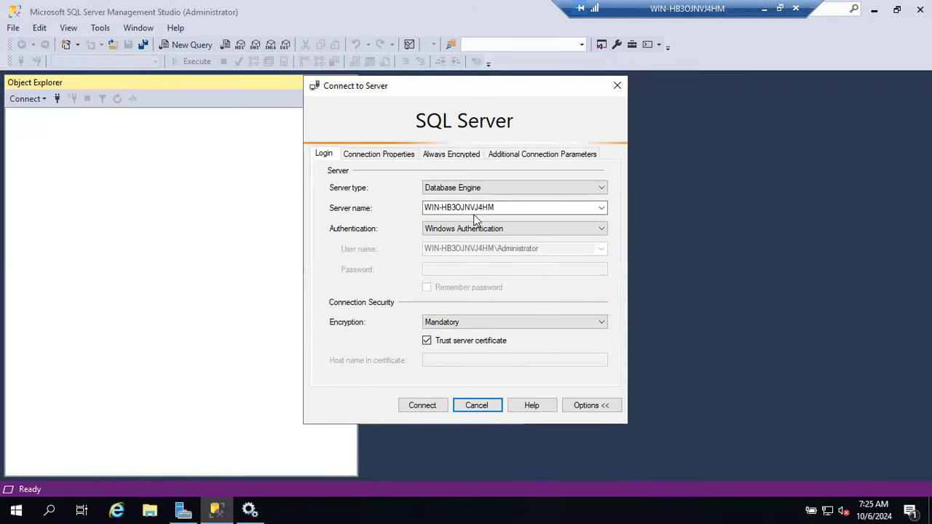
- Switch to Services, start the SQL Server (MSSQLSERVER) service and select SQL Server Agent (MSSQLSERVER) to check its status
{"action": "left_click", "coordinate": [249, 510]}
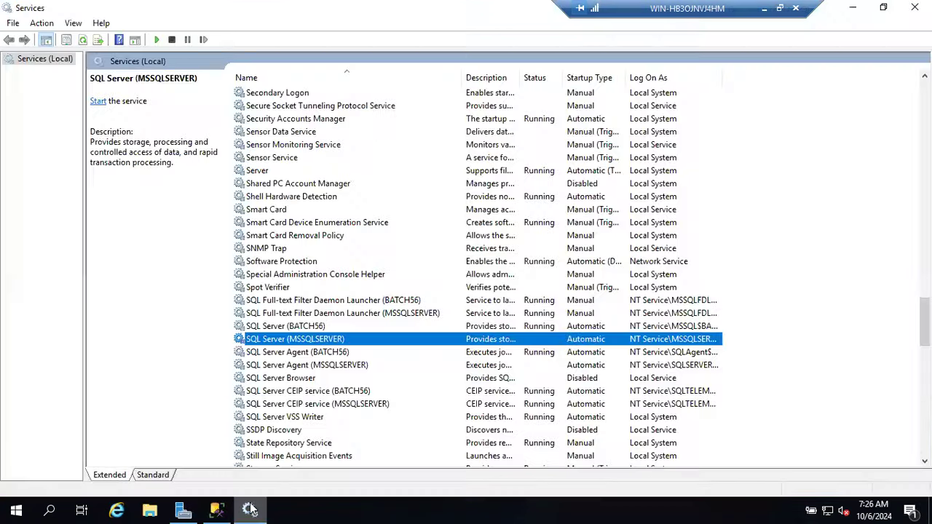
{"action": "right_click", "coordinate": [266, 339]}
{"action": "left_click", "coordinate": [253, 345]}
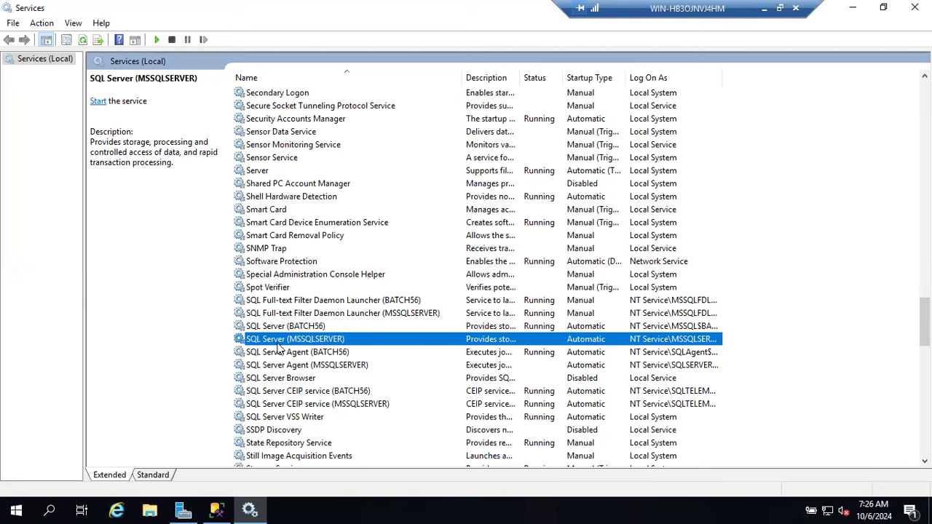
{"action": "right_click", "coordinate": [279, 347]}
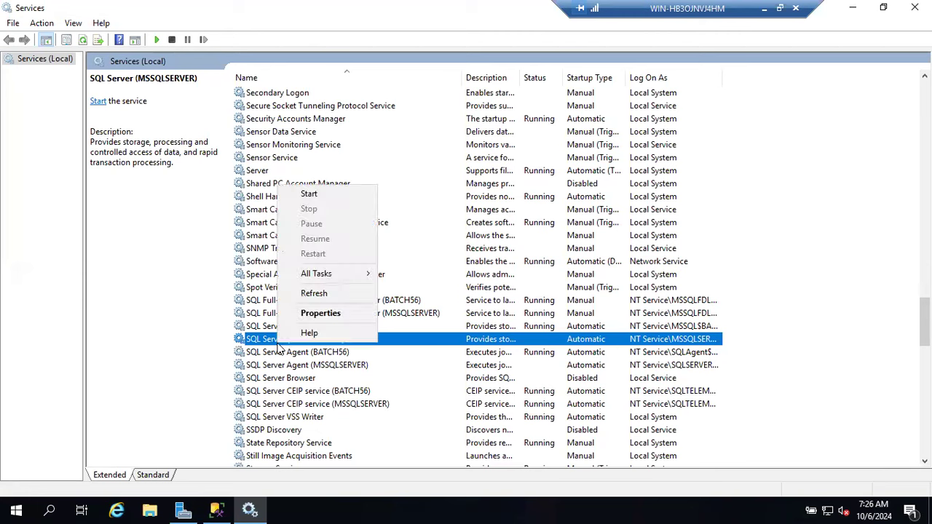
{"action": "left_click", "coordinate": [310, 195]}
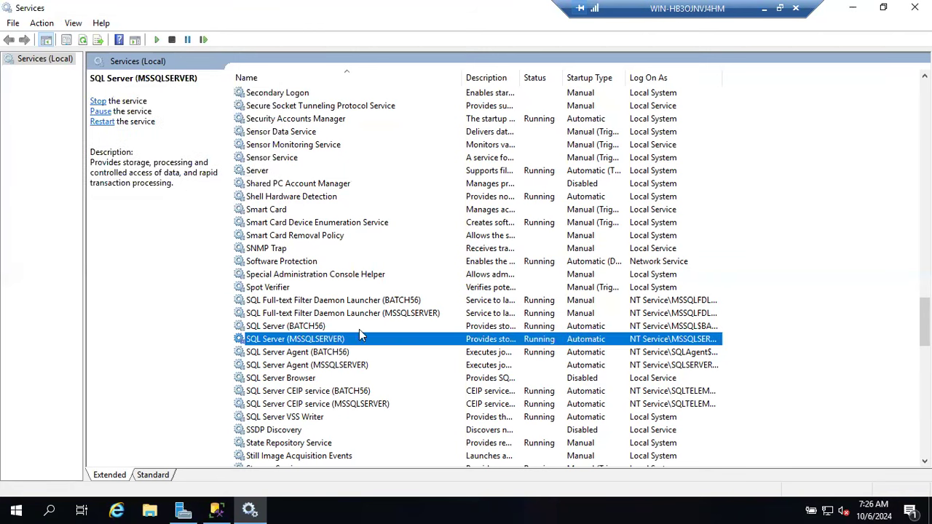
{"action": "left_click", "coordinate": [326, 368]}
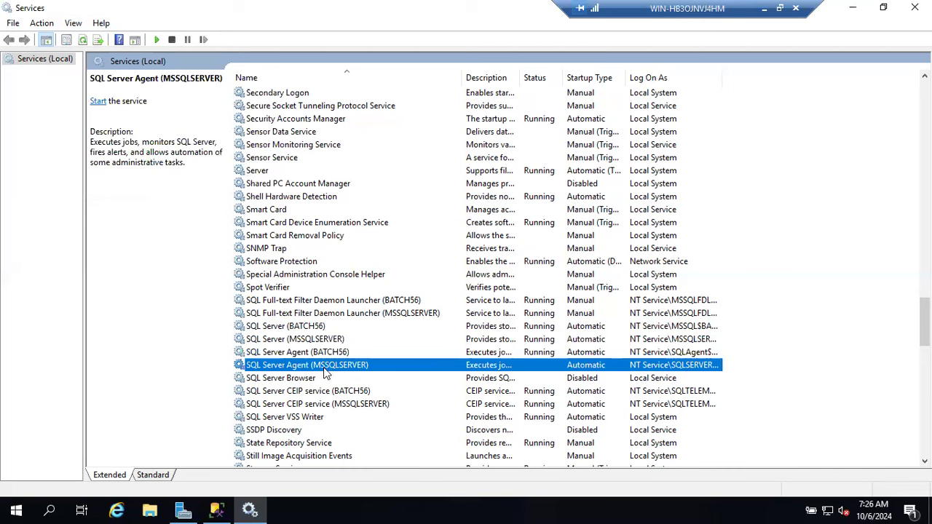
- Return to SQL Server Management Studio, connect to WIN-HB3OJNVJ4HM and select its SQL Server Agent node
{"action": "left_click", "coordinate": [215, 509]}
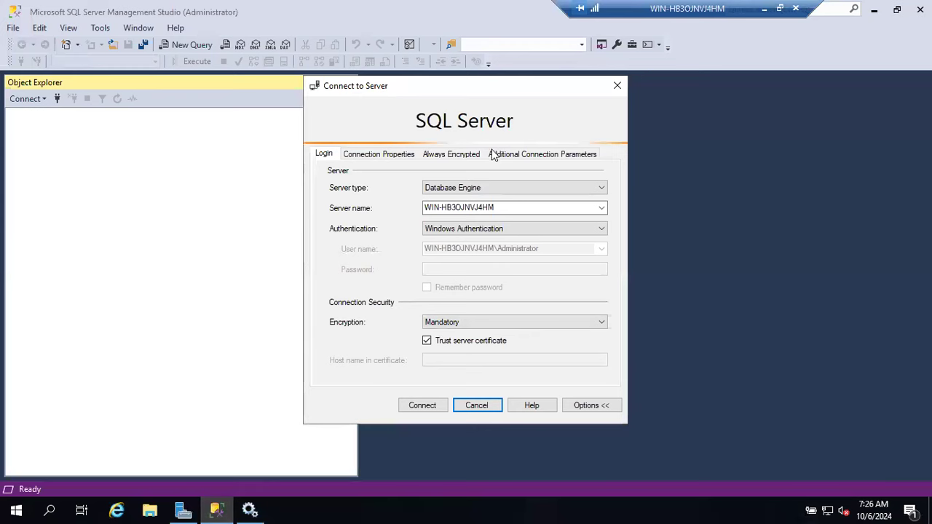
{"action": "left_click", "coordinate": [431, 408]}
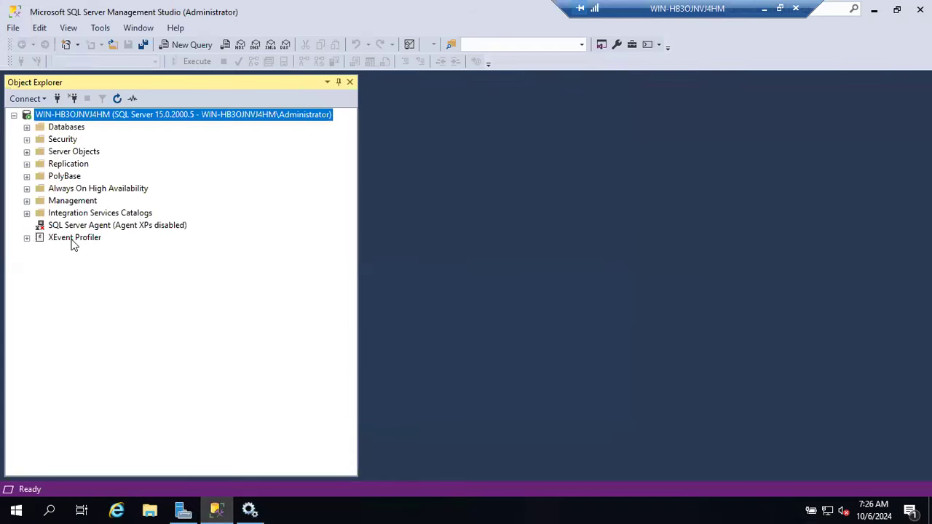
{"action": "left_click", "coordinate": [64, 226]}
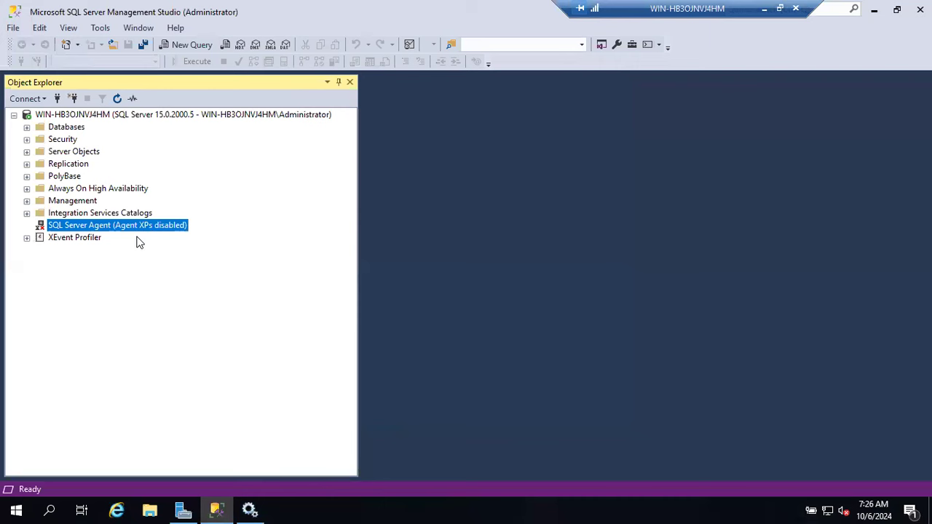
- Start the SQL Server Agent (MSSQLSERVER) service in Services, and refresh Object Explorer in SQL Server Management Studio
{"action": "left_click", "coordinate": [250, 509]}
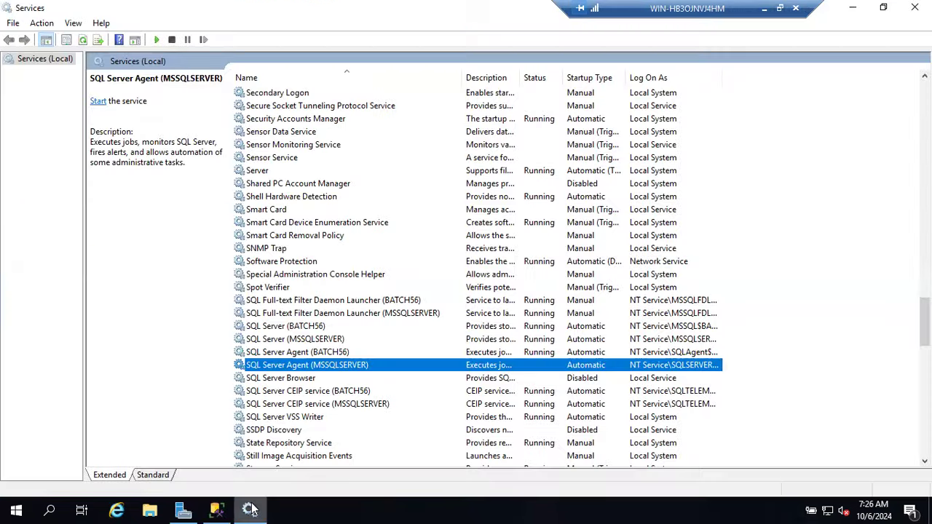
{"action": "left_click", "coordinate": [250, 509]}
{"action": "left_click", "coordinate": [248, 510]}
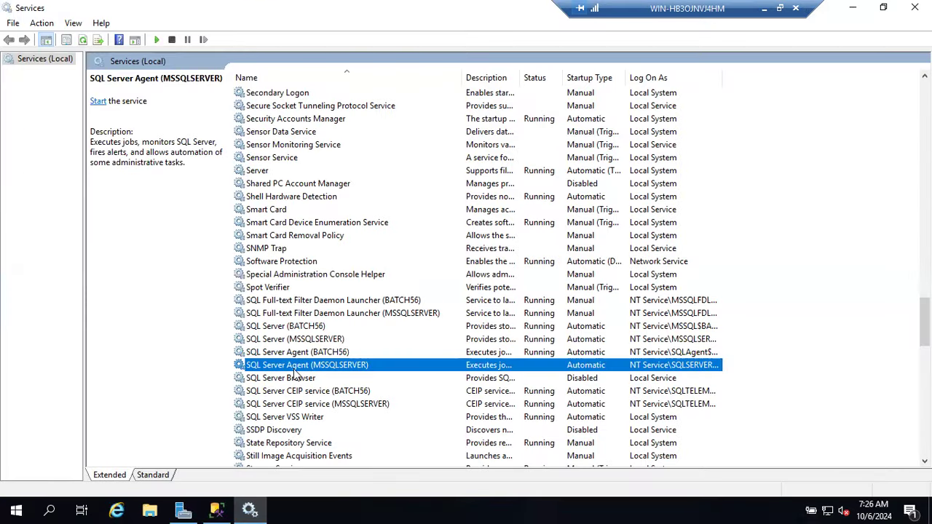
{"action": "right_click", "coordinate": [295, 371]}
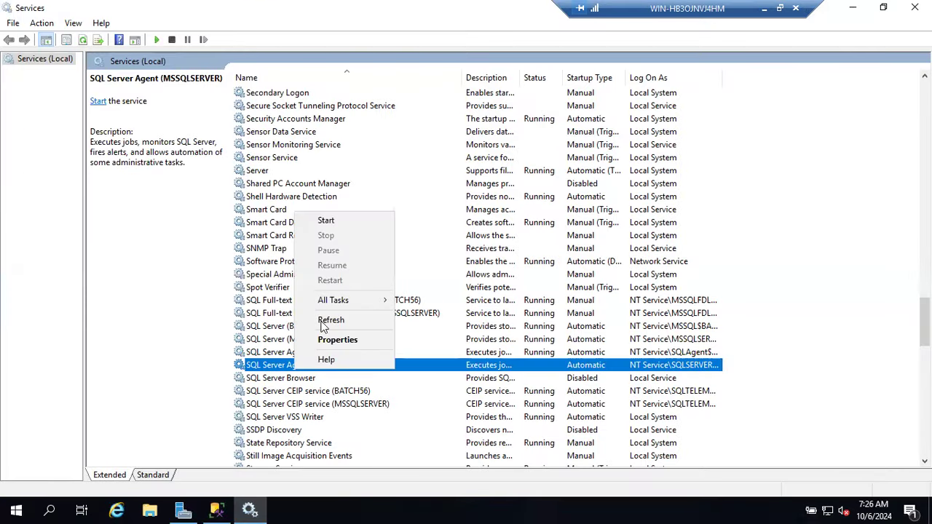
{"action": "left_click", "coordinate": [334, 217]}
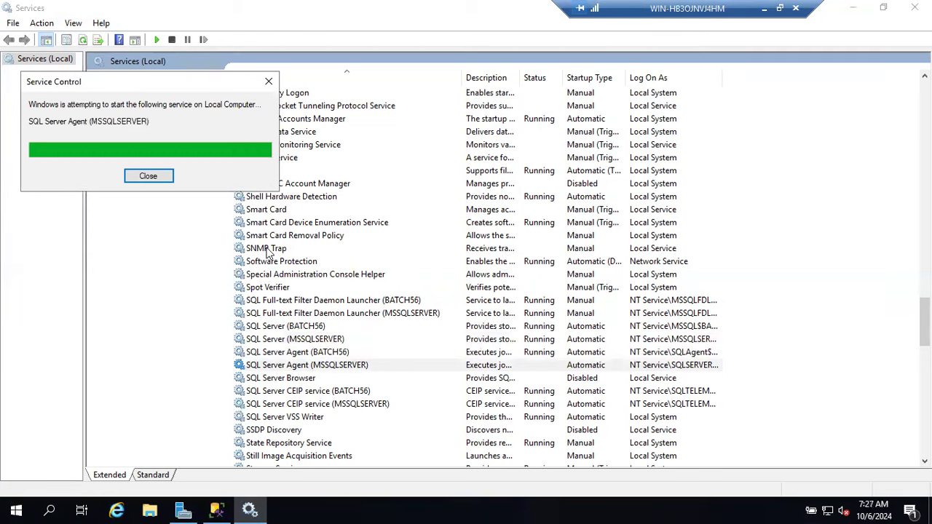
{"action": "left_click", "coordinate": [216, 510]}
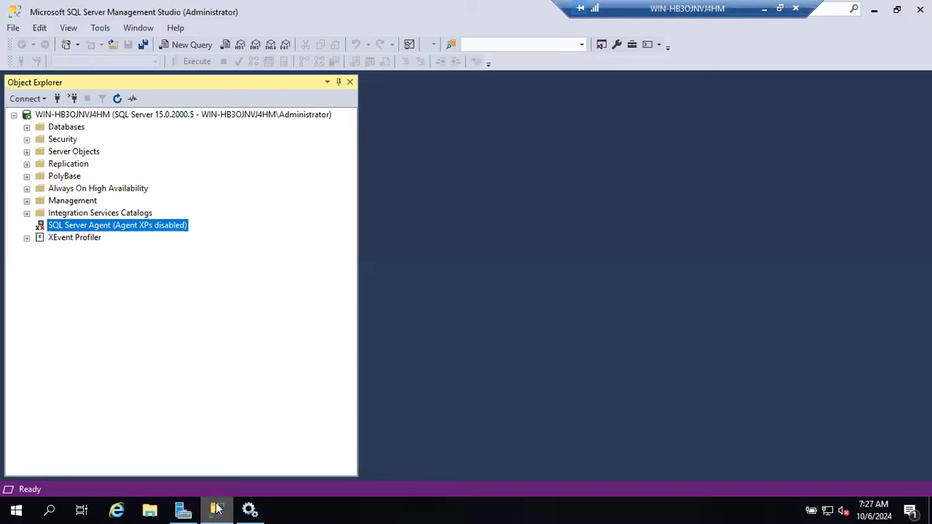
{"action": "left_click", "coordinate": [117, 99]}
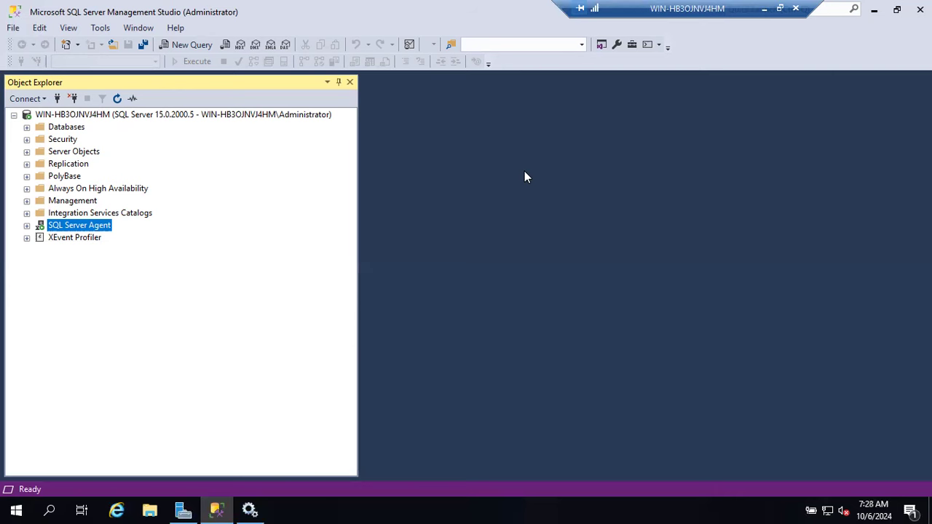
- Stop the MSSQLSERVER service from the WIN-HB3OJNVJ4HM server in Object Explorer, together with its dependent SQL Server Agent
{"action": "right_click", "coordinate": [206, 117]}
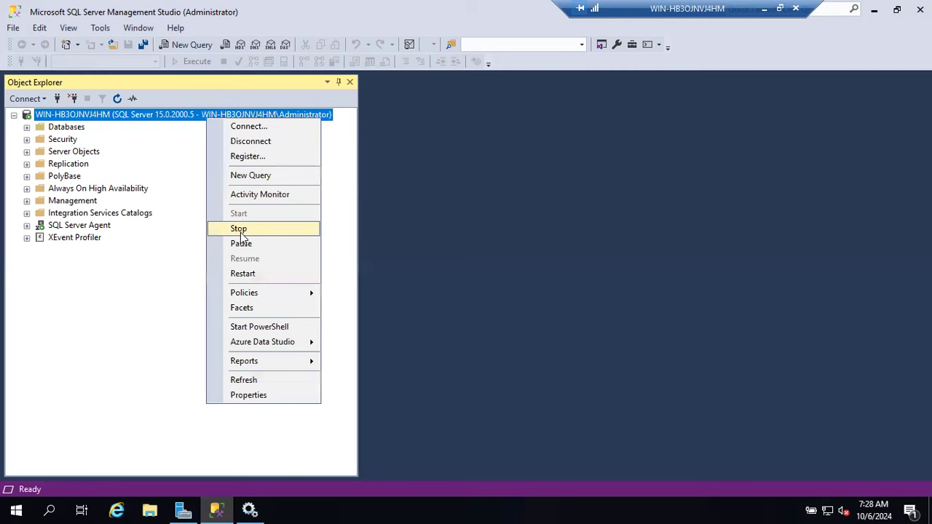
{"action": "left_click", "coordinate": [239, 229]}
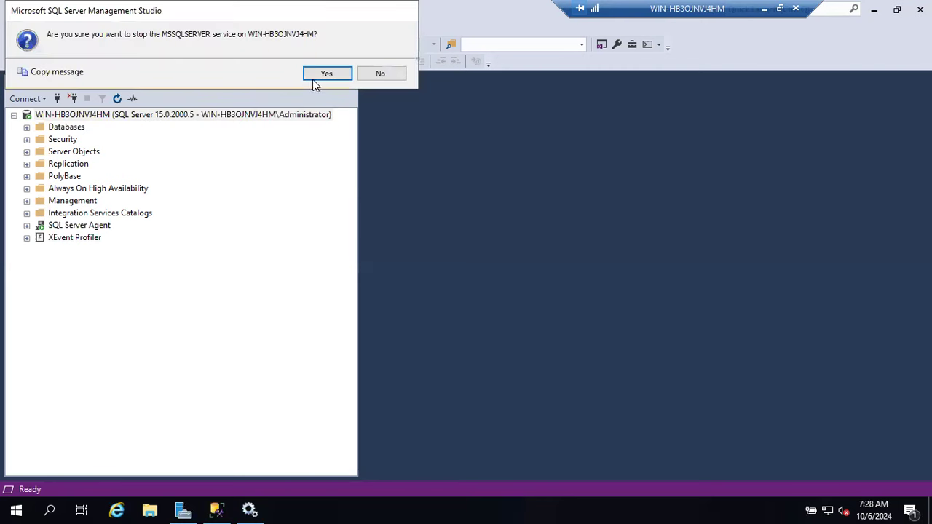
{"action": "left_click", "coordinate": [322, 75]}
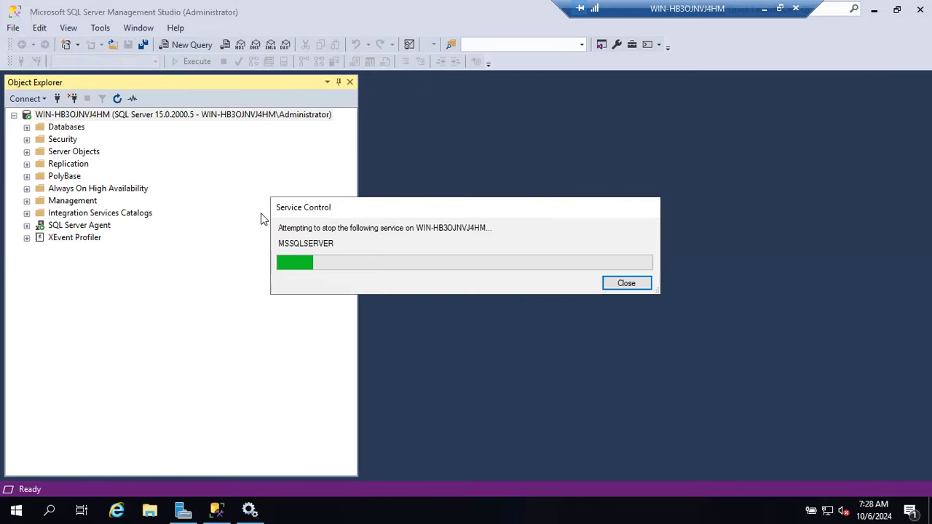
{"action": "left_click", "coordinate": [322, 93]}
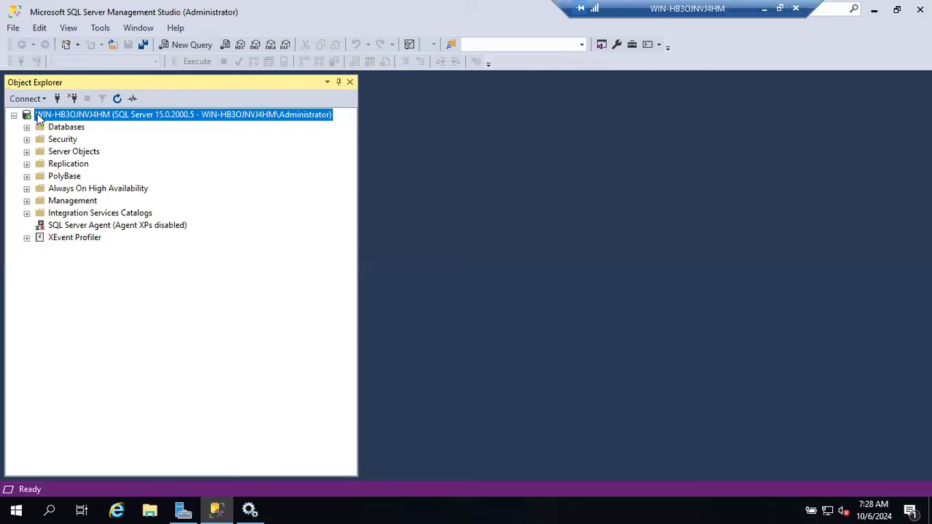
{"action": "left_click", "coordinate": [14, 29]}
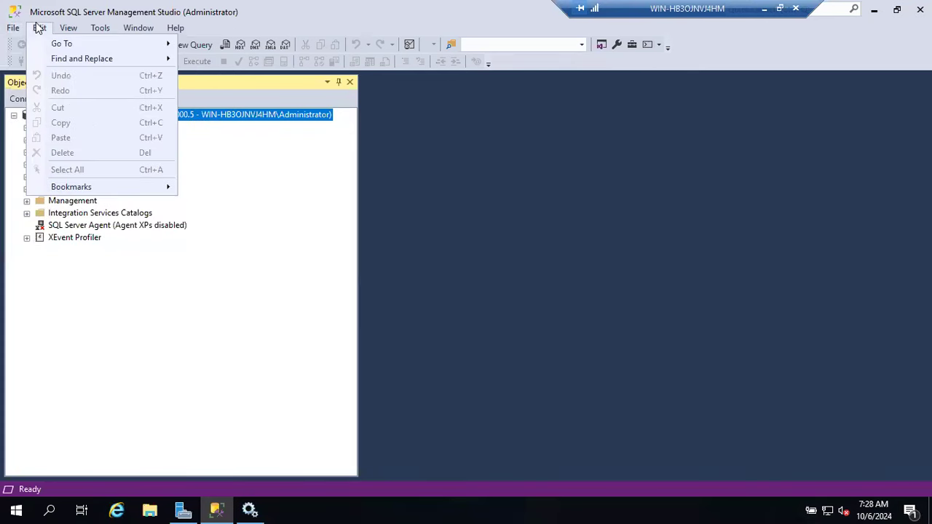
{"action": "left_click", "coordinate": [39, 27]}
{"action": "left_click", "coordinate": [62, 28]}
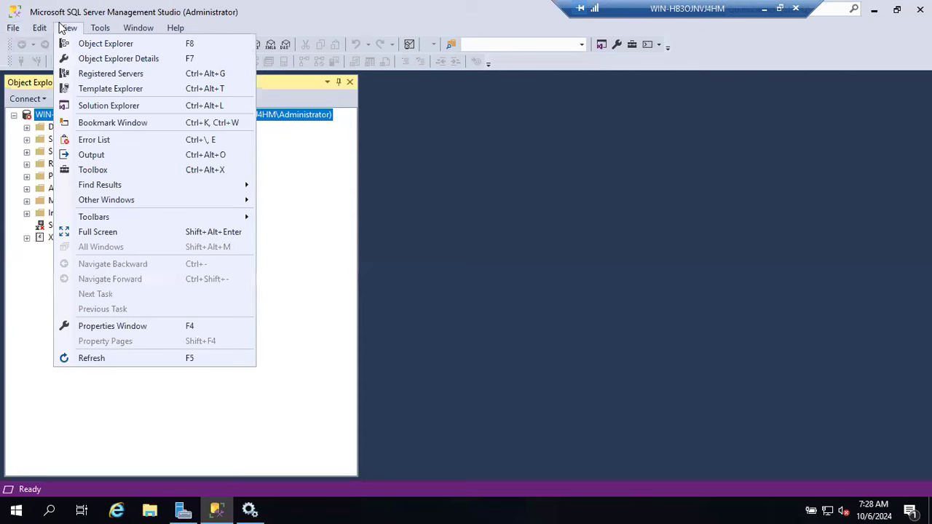
{"action": "left_click", "coordinate": [22, 28]}
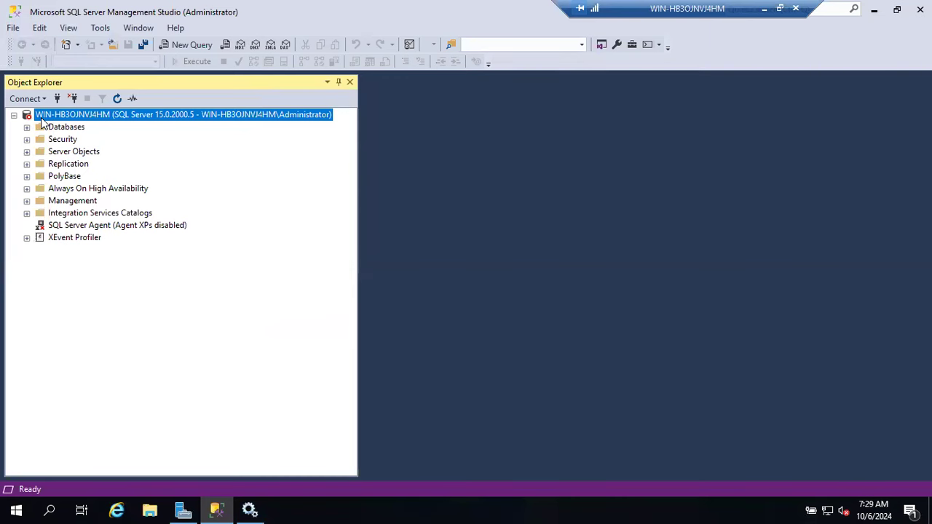
- Start the MSSQLSERVER service from the WIN-HB3OJNVJ4HM server in Object Explorer and confirm
{"action": "right_click", "coordinate": [57, 115]}
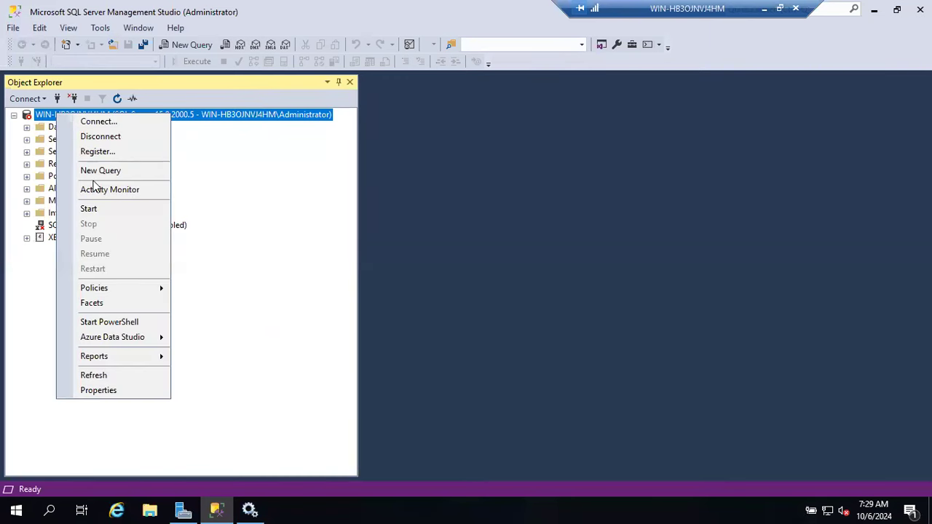
{"action": "left_click", "coordinate": [91, 209]}
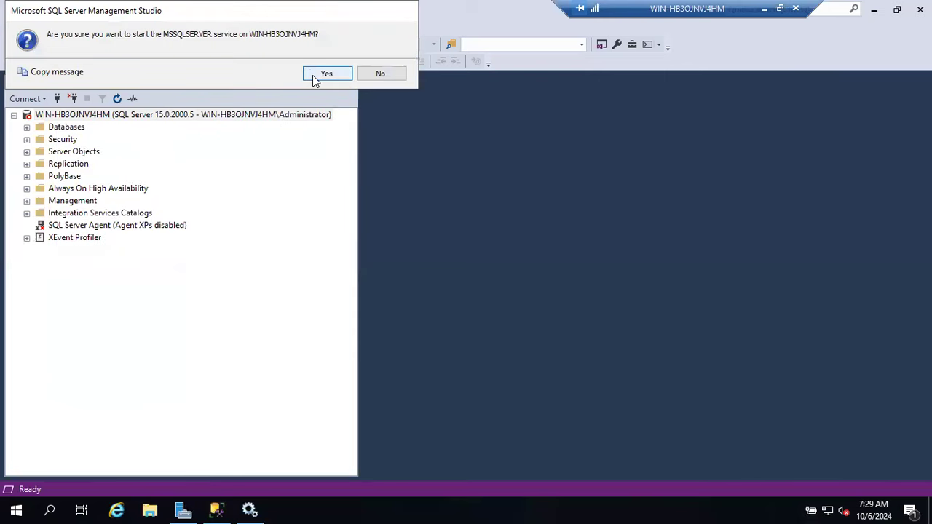
{"action": "left_click", "coordinate": [314, 75]}
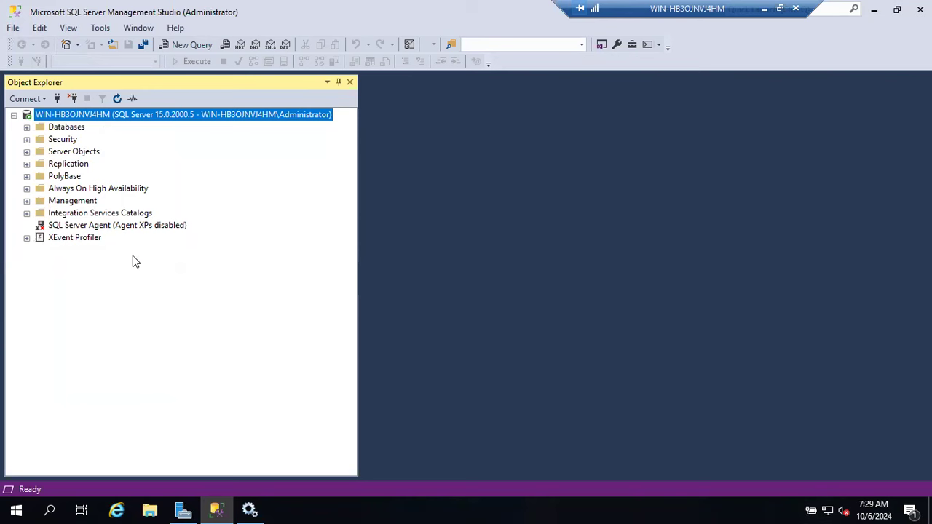
- Switch to Services and pause the SQL Server (MSSQLSERVER) service
{"action": "left_click", "coordinate": [250, 509]}
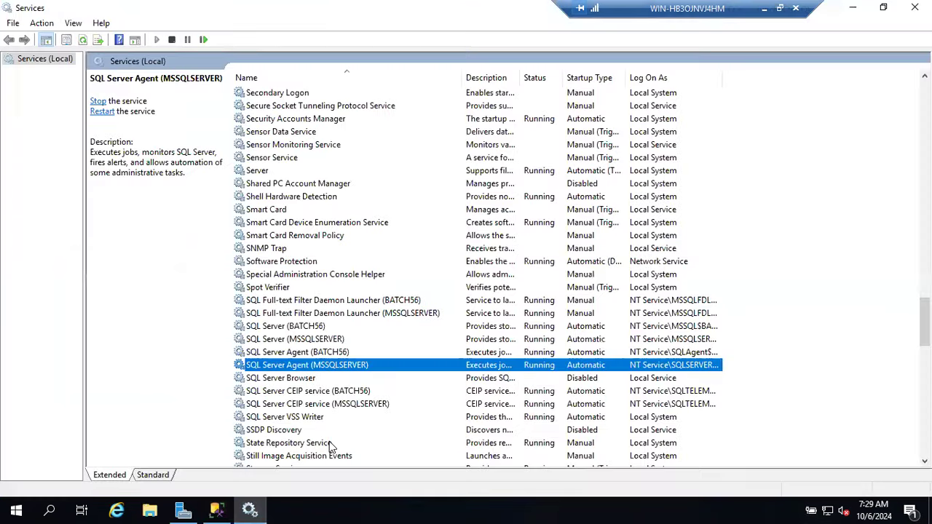
{"action": "right_click", "coordinate": [314, 342]}
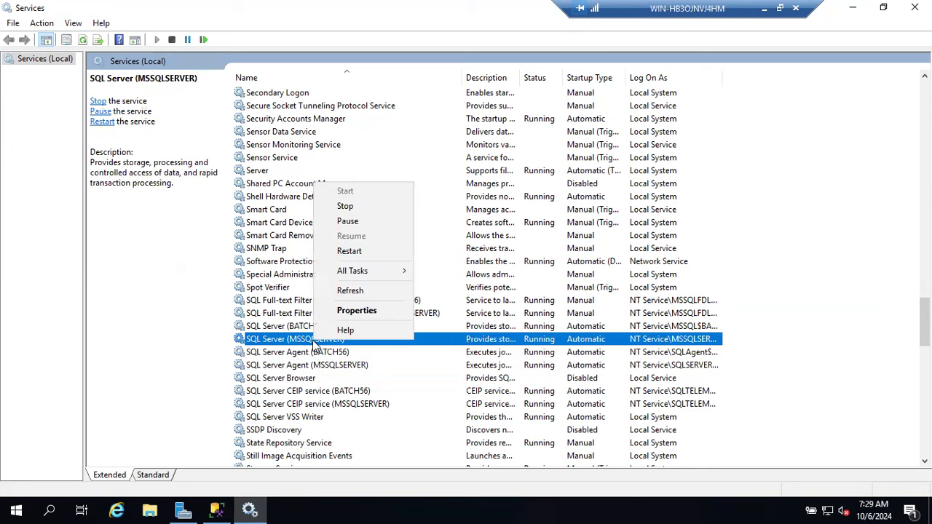
{"action": "left_click", "coordinate": [348, 222]}
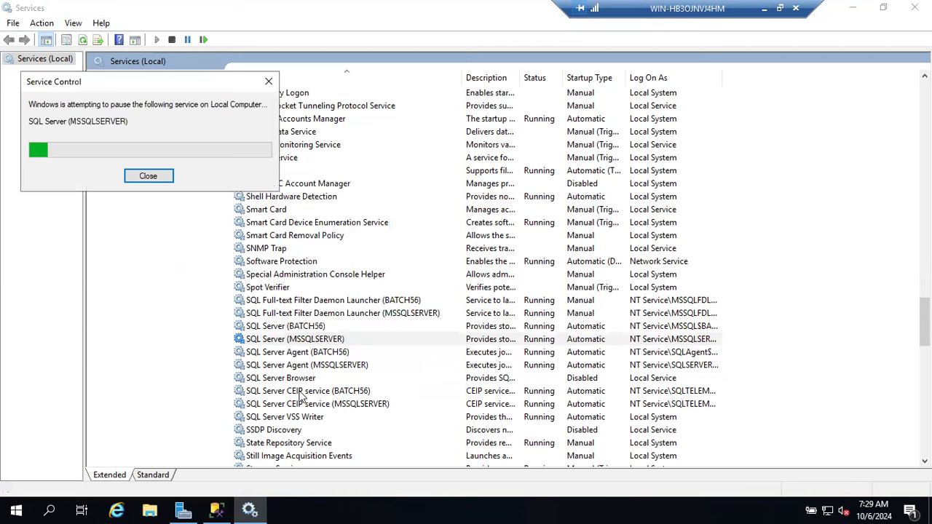
- Return to SQL Server Management Studio and resume the MSSQLSERVER service from the WIN-HB3OJNVJ4HM server in Object Explorer
{"action": "left_click", "coordinate": [217, 510]}
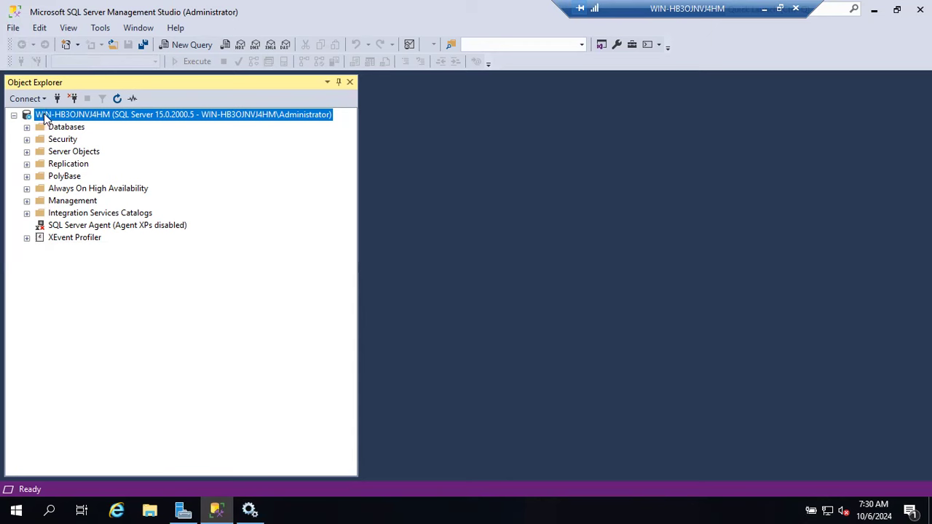
{"action": "right_click", "coordinate": [48, 115]}
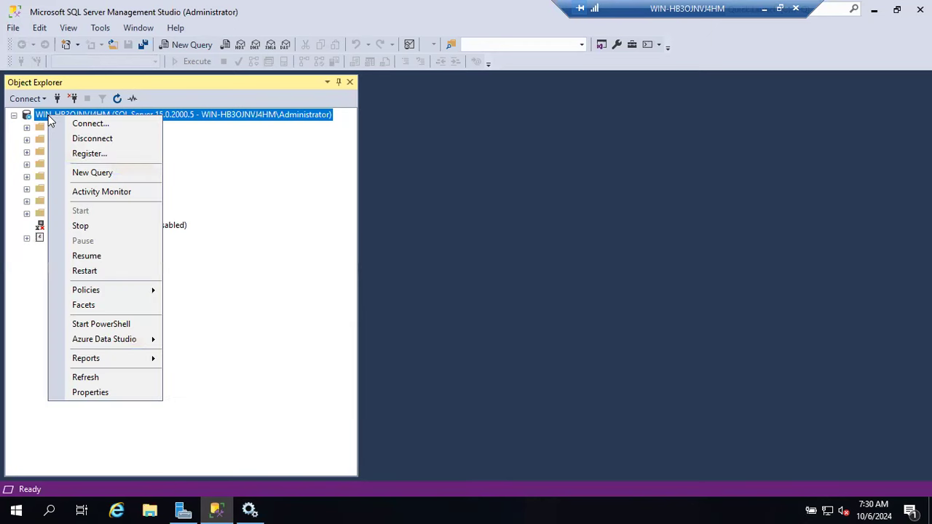
{"action": "left_click", "coordinate": [92, 255]}
{"action": "left_click", "coordinate": [313, 76]}
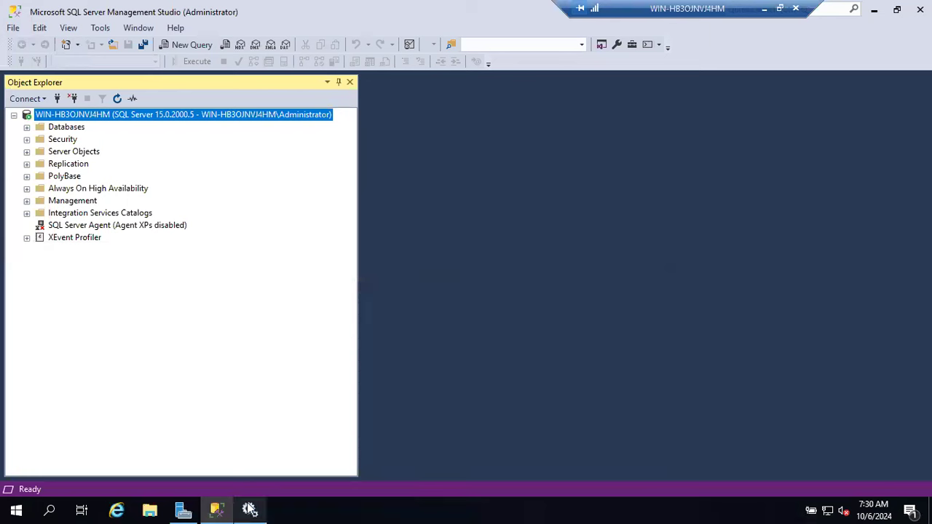
- Switch to Services and start the SQL Server Agent (MSSQLSERVER) service
{"action": "mouse_move", "coordinate": [249, 508]}
{"action": "left_click", "coordinate": [247, 474]}
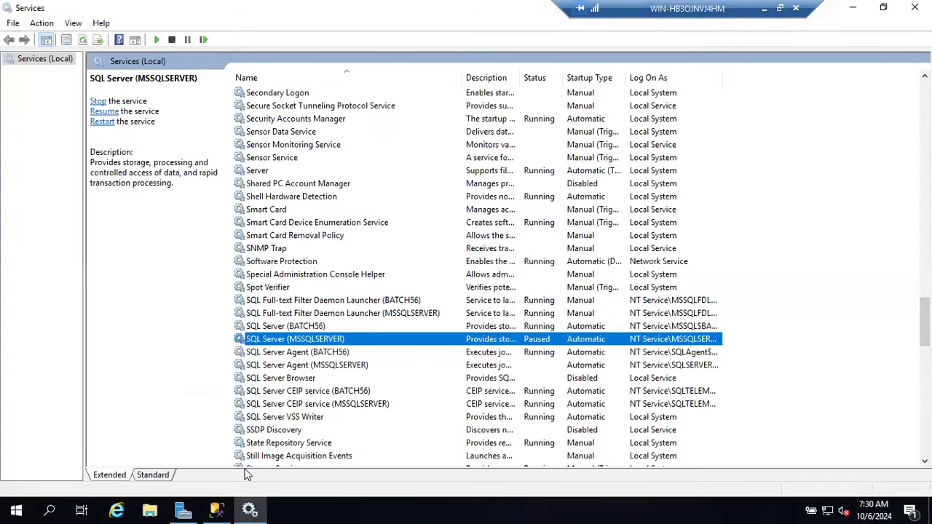
{"action": "left_click", "coordinate": [275, 365]}
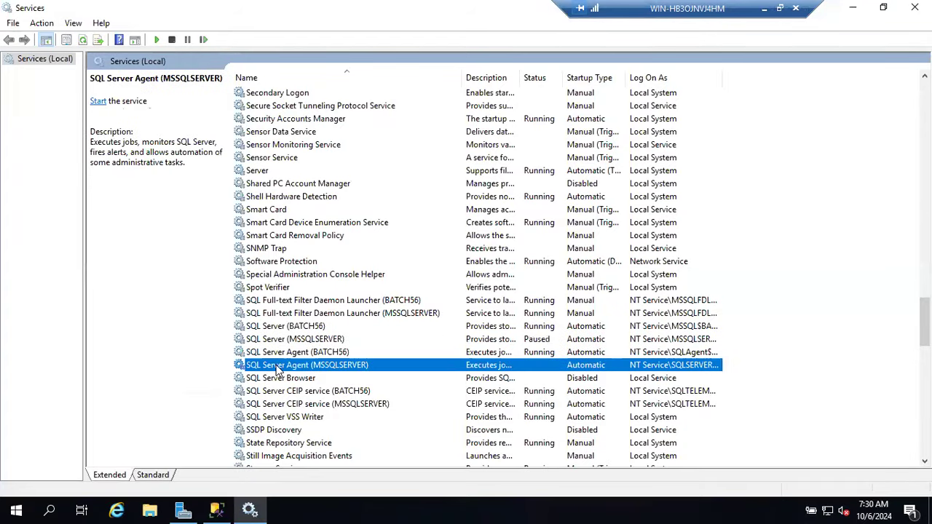
{"action": "left_click", "coordinate": [98, 101]}
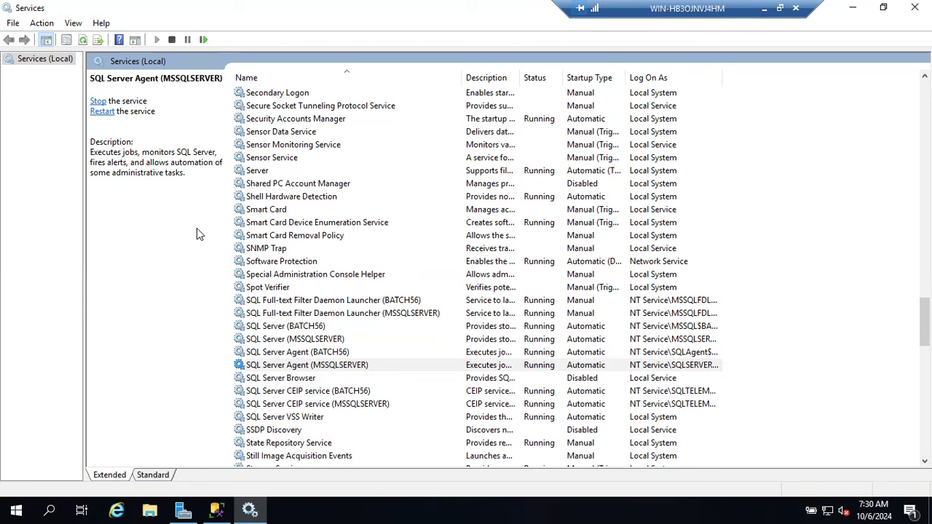
- Return to SQL Server Management Studio and examine the system databases and the contents of master in Object Explorer
{"action": "left_click", "coordinate": [218, 508]}
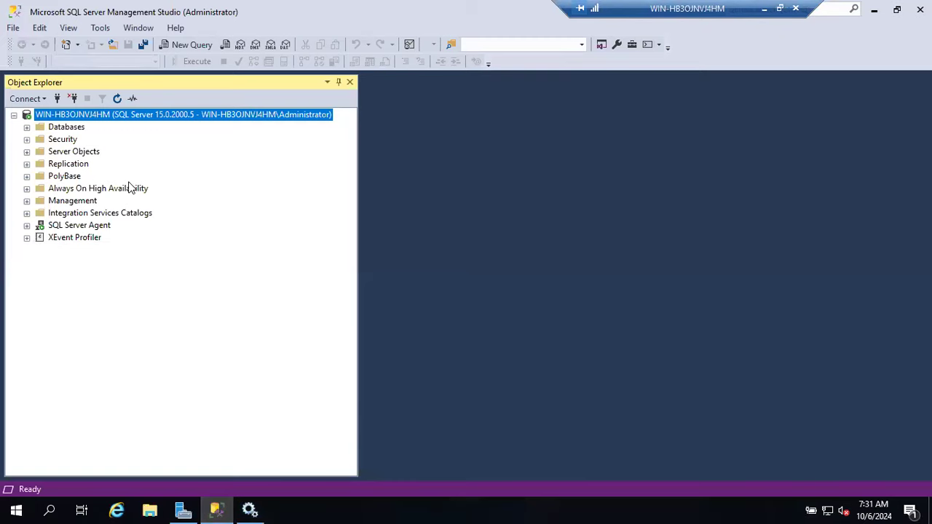
{"action": "left_click", "coordinate": [31, 127]}
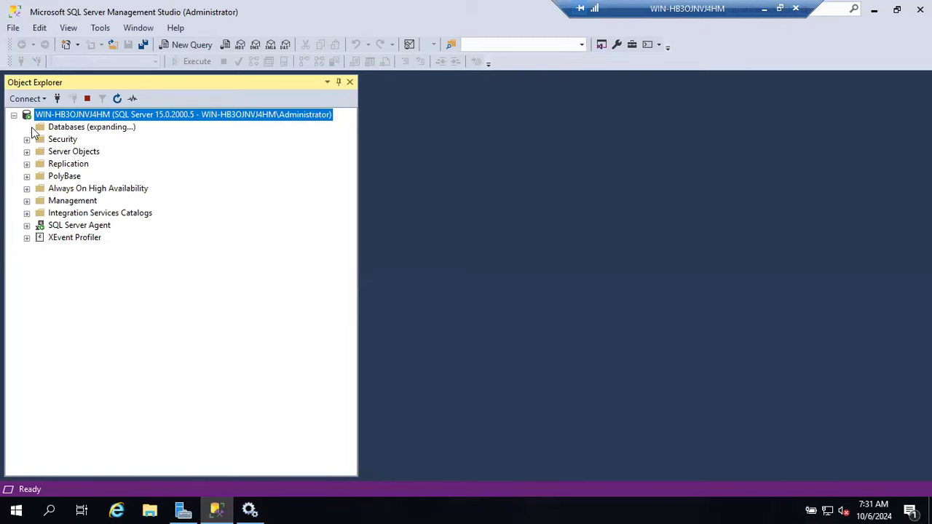
{"action": "left_click", "coordinate": [39, 139]}
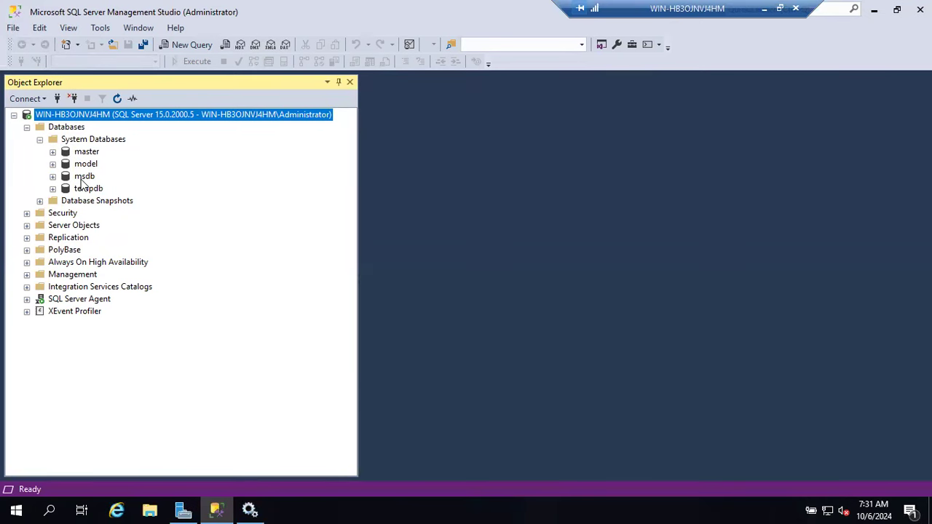
{"action": "left_click", "coordinate": [40, 139]}
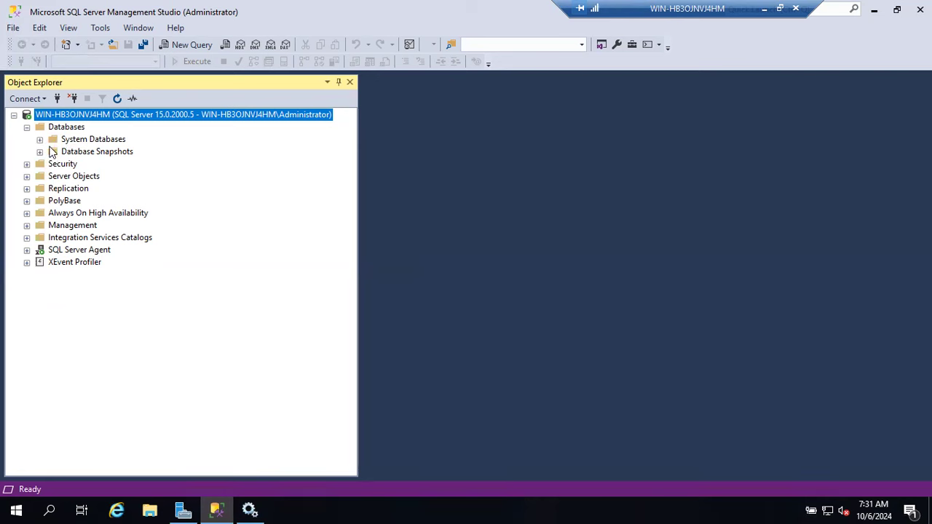
{"action": "left_click", "coordinate": [40, 139]}
{"action": "left_click", "coordinate": [52, 152]}
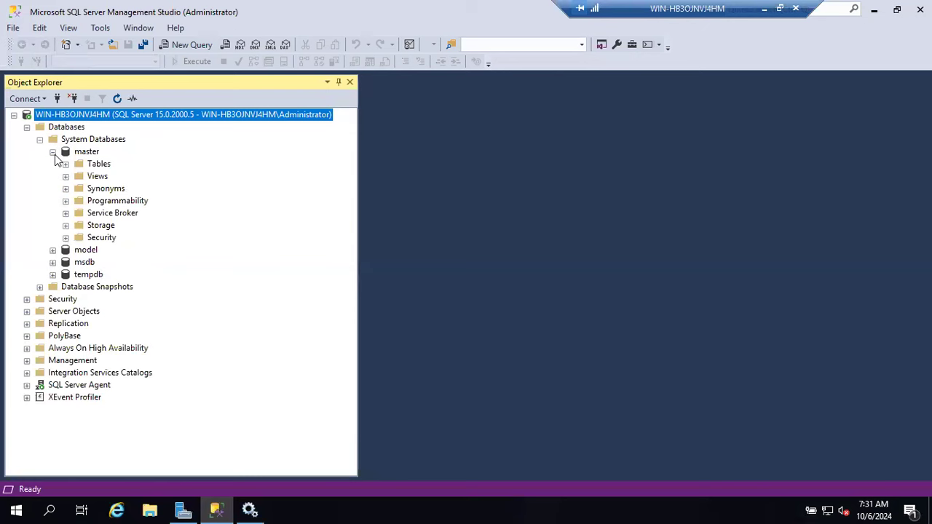
{"action": "left_click", "coordinate": [53, 153]}
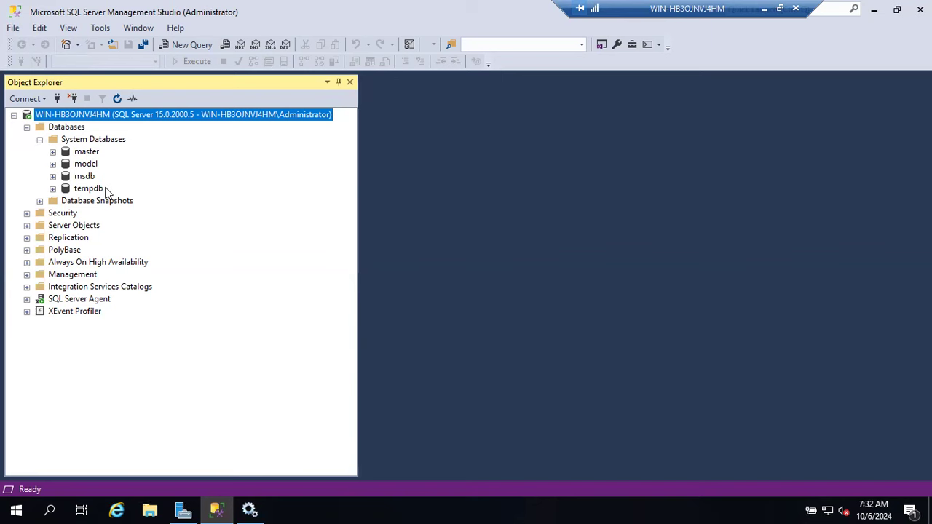
{"action": "left_click", "coordinate": [27, 127]}
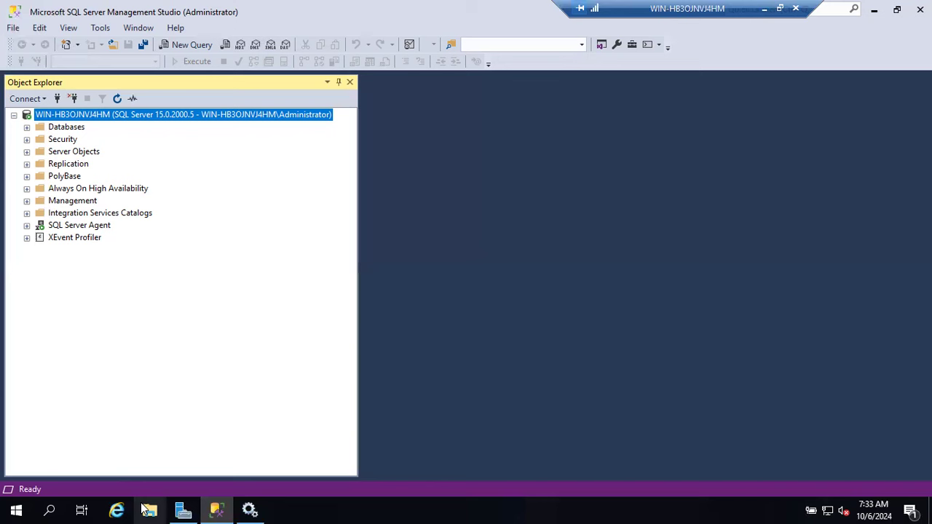
- Leave the remote session, examine the error message in the SQL Server 2019 Setup photo, and close the image
{"action": "mouse_move", "coordinate": [255, 508]}
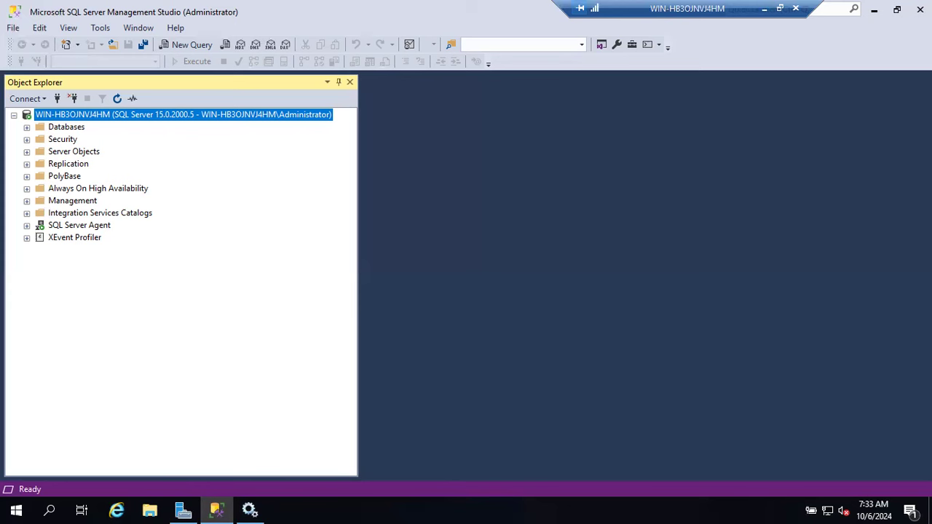
{"action": "key", "text": "ctrl+alt+Break"}
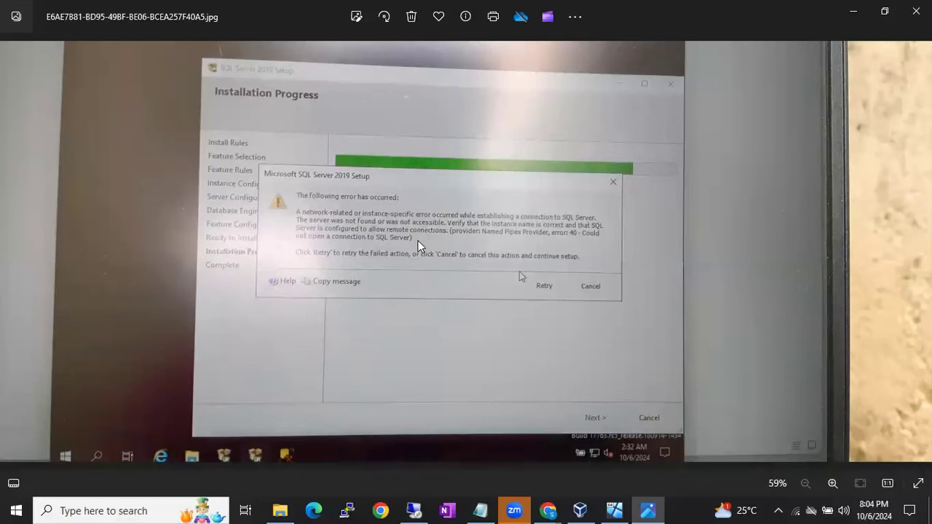
{"action": "scroll", "coordinate": [368, 246], "scroll_direction": "up", "scroll_amount": 3}
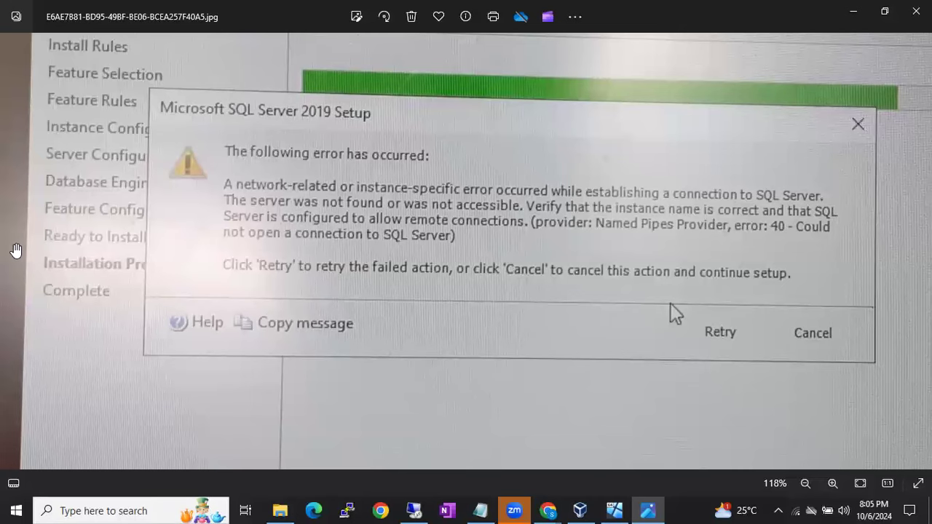
{"action": "left_click_drag", "start_coordinate": [16, 251], "coordinate": [90, 313]}
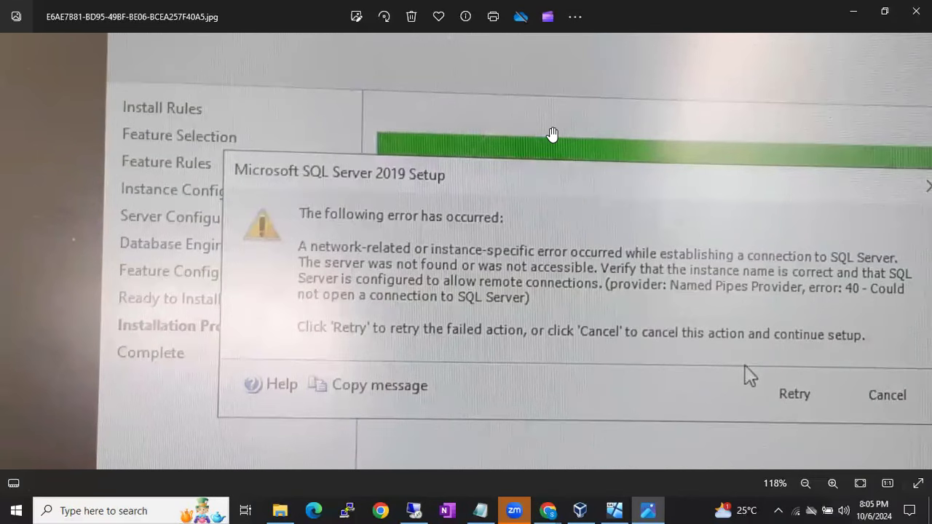
{"action": "left_click", "coordinate": [916, 11]}
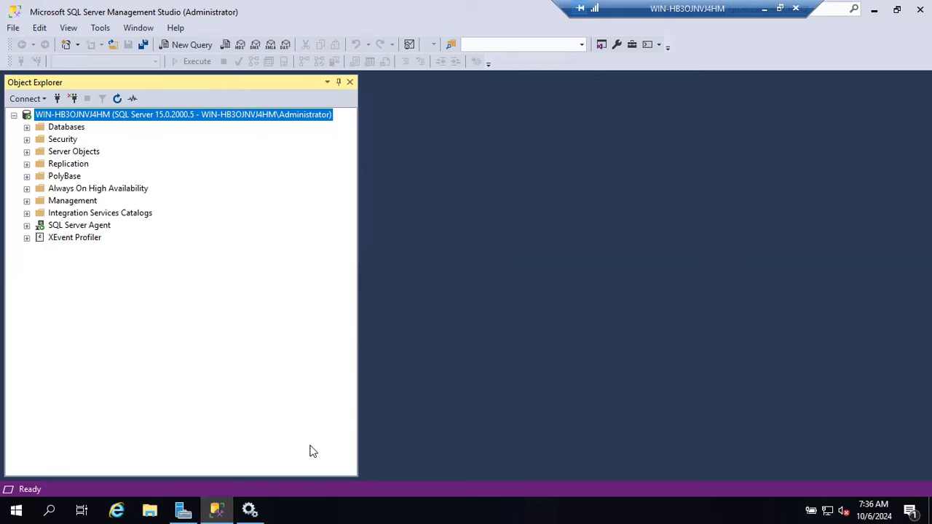
- In File Explorer on the remote server, open C:\Program Files\Microsoft SQL Server and copy the folder's path
{"action": "left_click", "coordinate": [315, 508]}
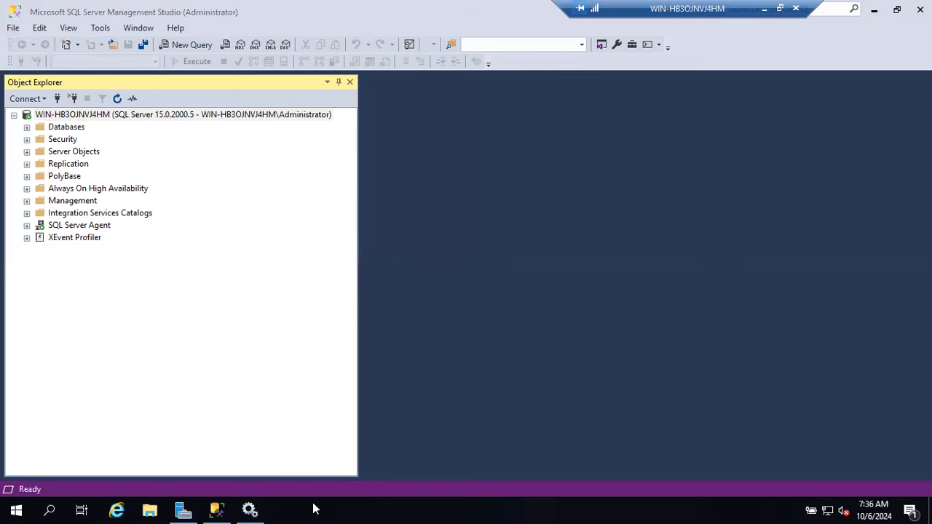
{"action": "key", "text": "super+e"}
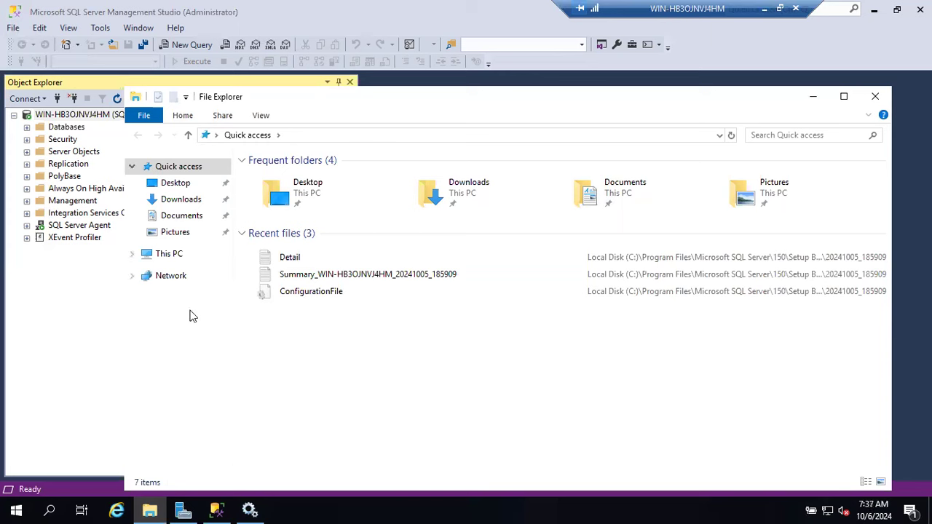
{"action": "left_click", "coordinate": [166, 254]}
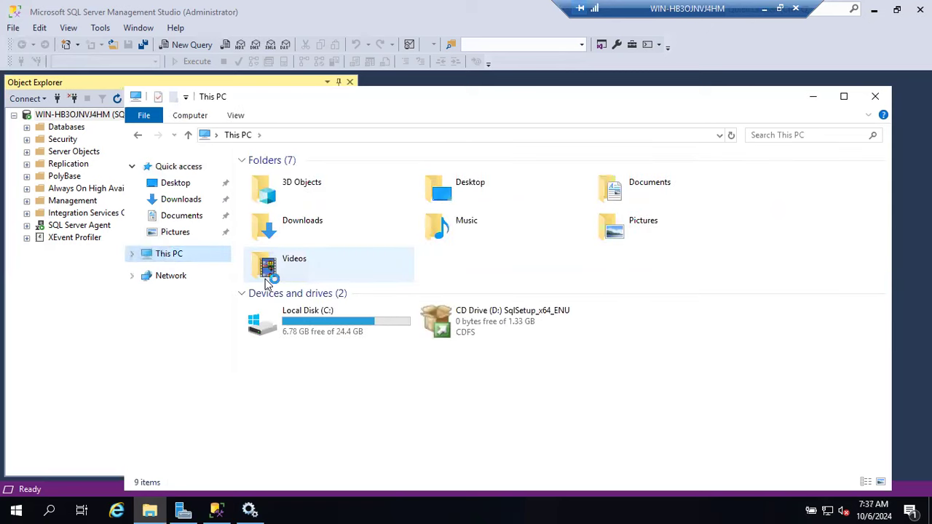
{"action": "double_click", "coordinate": [302, 333]}
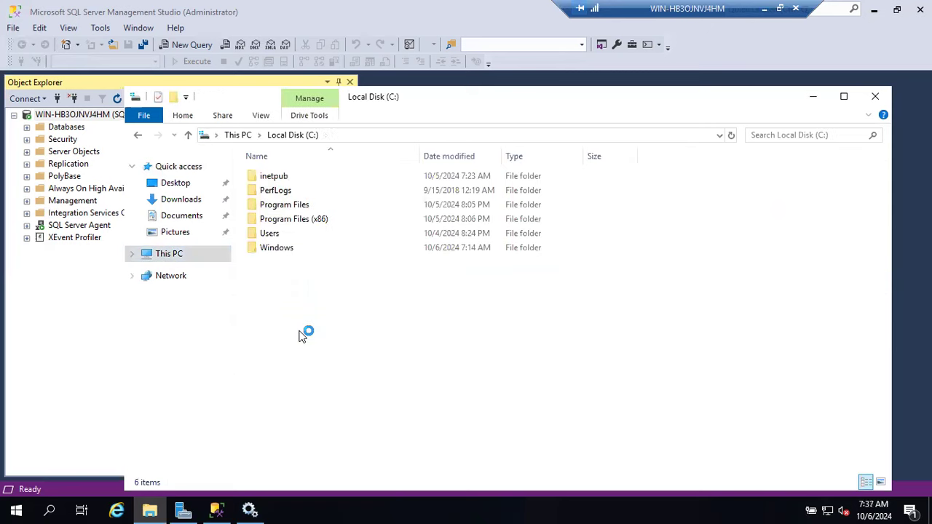
{"action": "double_click", "coordinate": [270, 207]}
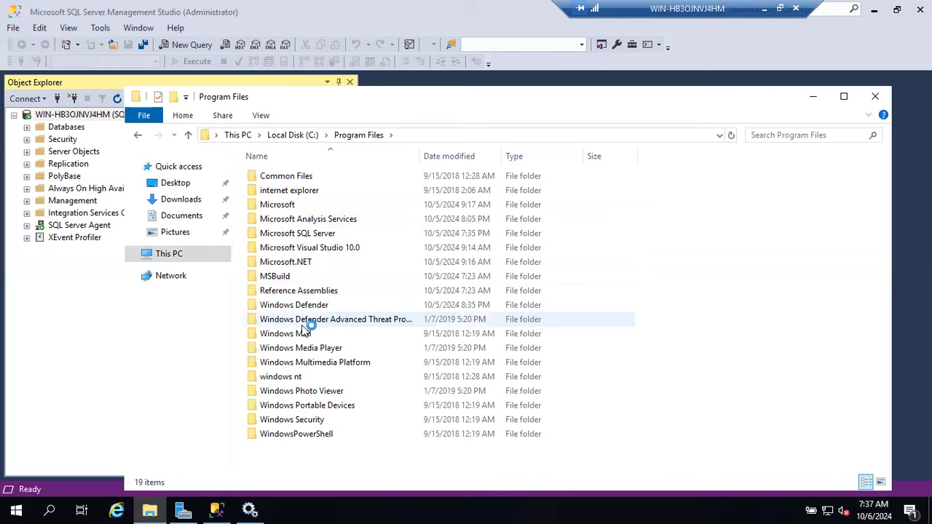
{"action": "left_click", "coordinate": [295, 234]}
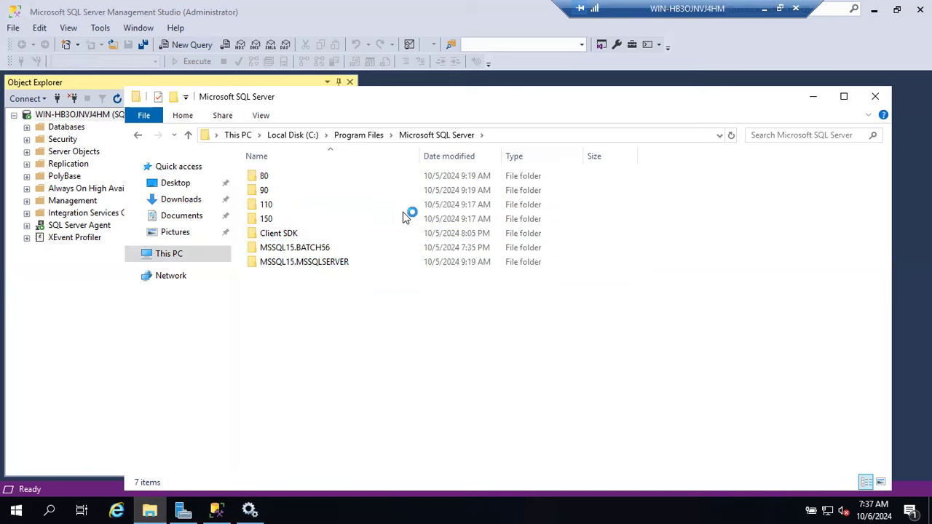
{"action": "left_click", "coordinate": [507, 135]}
{"action": "key", "text": "ctrl+c"}
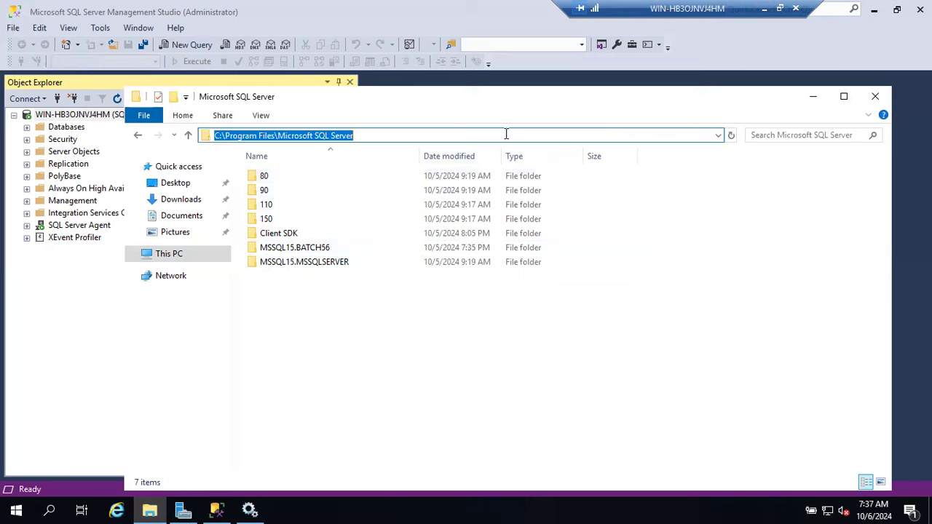
- Switch to the B56 Running Notes document and add "Instance Base Directory" at the end with the copied path C:\Program Files\Microsoft SQL Server beneath it
{"action": "left_click", "coordinate": [763, 8]}
{"action": "scroll", "coordinate": [584, 213], "scroll_direction": "down", "scroll_amount": 3}
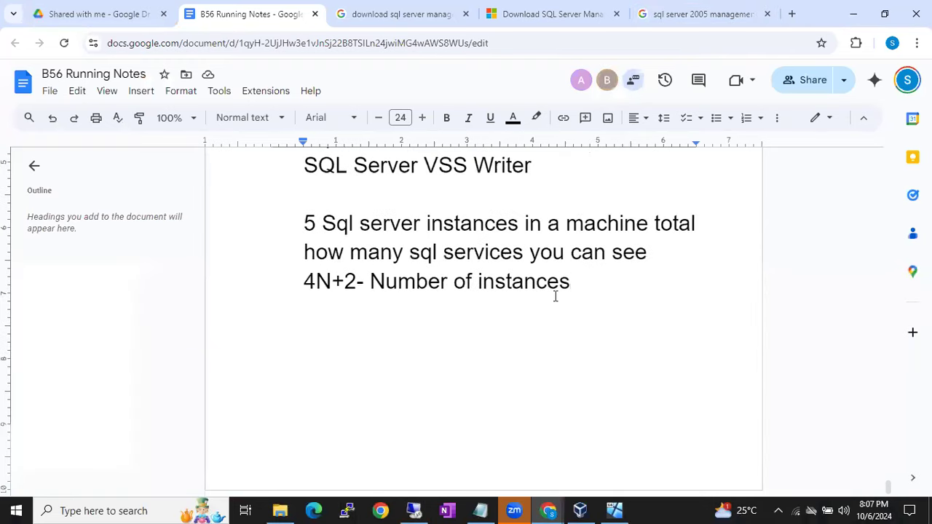
{"action": "key", "text": "Return"}
{"action": "key", "text": "Return"}
{"action": "type", "text": "I"}
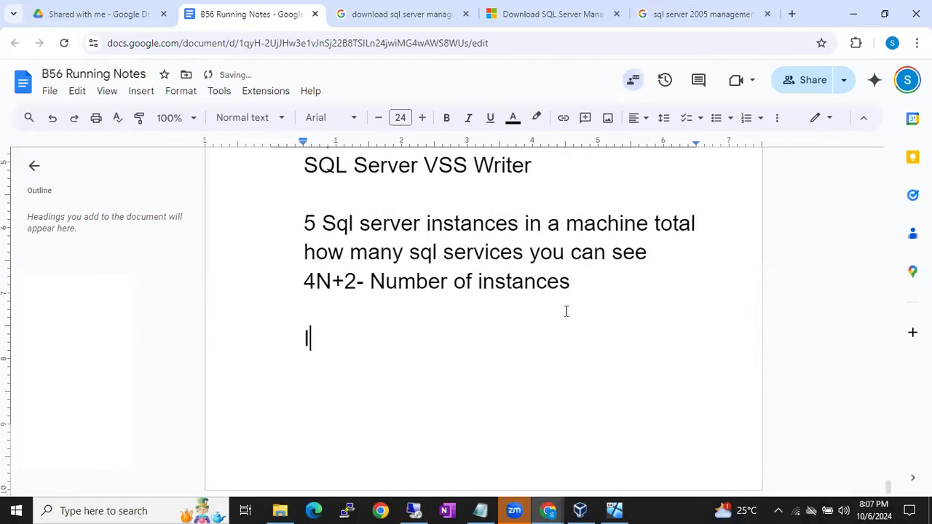
{"action": "type", "text": "nstance Base D"}
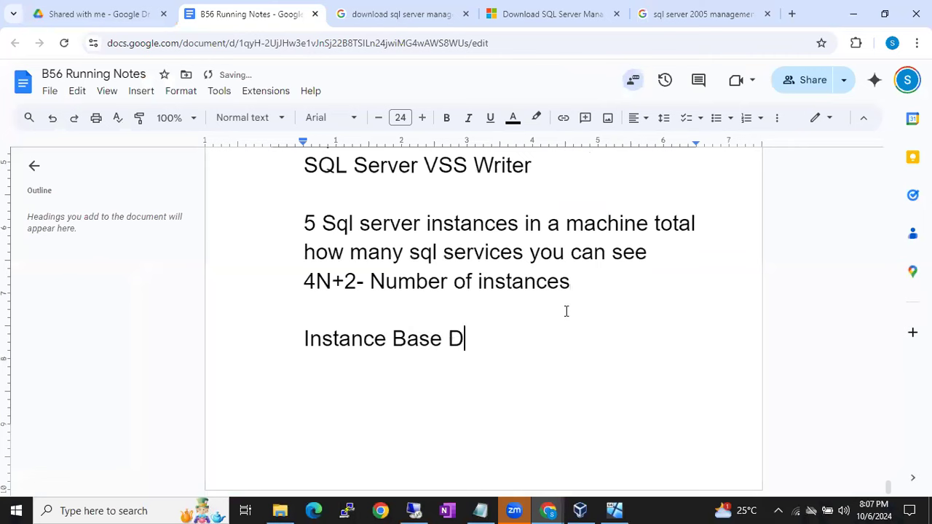
{"action": "type", "text": "irectory"}
{"action": "key", "text": "Return"}
{"action": "key", "text": "ctrl+v"}
{"action": "key", "text": "Return"}
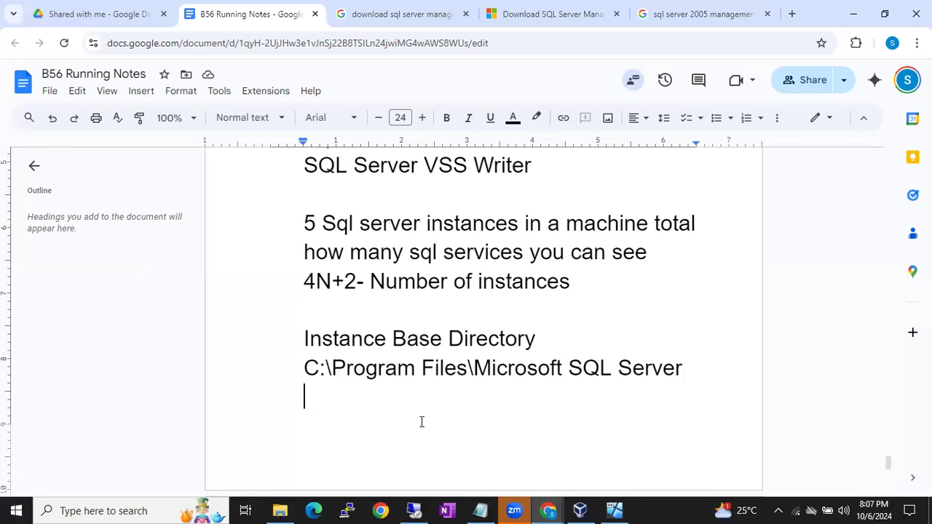
- Return to File Explorer on the remote server, open the 150 folder, and copy its path
{"action": "left_click", "coordinate": [414, 510]}
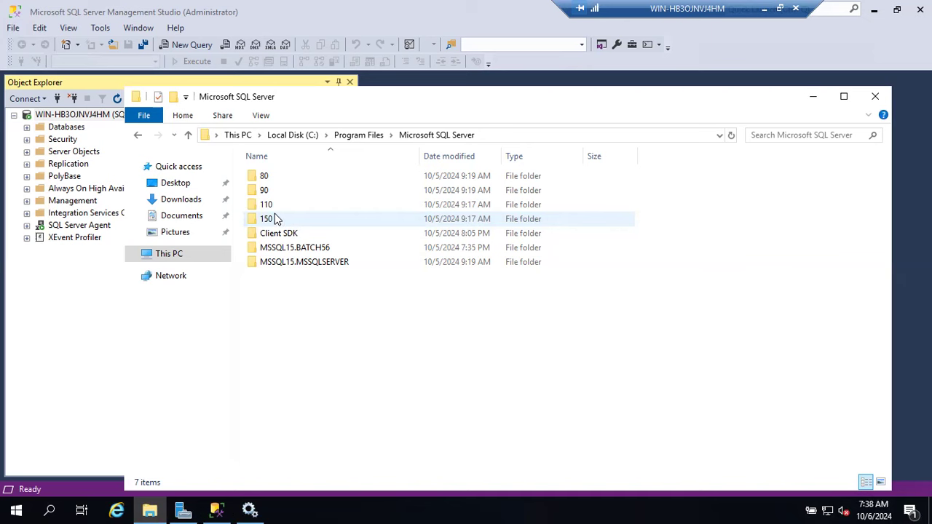
{"action": "mouse_move", "coordinate": [275, 220]}
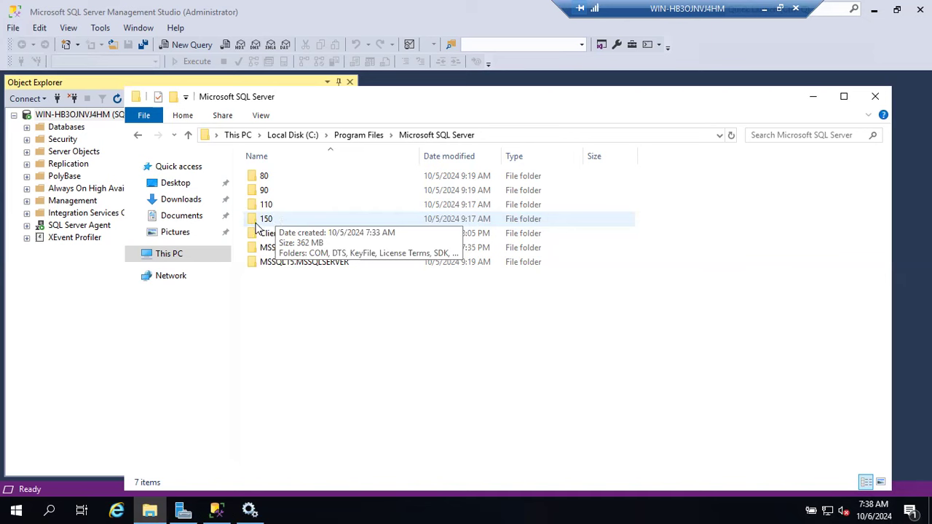
{"action": "left_click", "coordinate": [255, 226]}
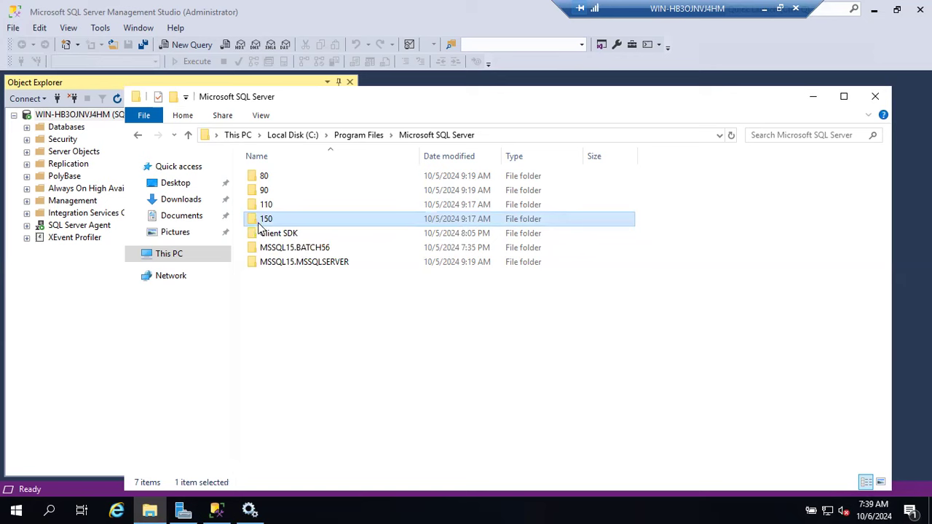
{"action": "double_click", "coordinate": [256, 224]}
{"action": "left_click", "coordinate": [546, 134]}
{"action": "key", "text": "ctrl+c"}
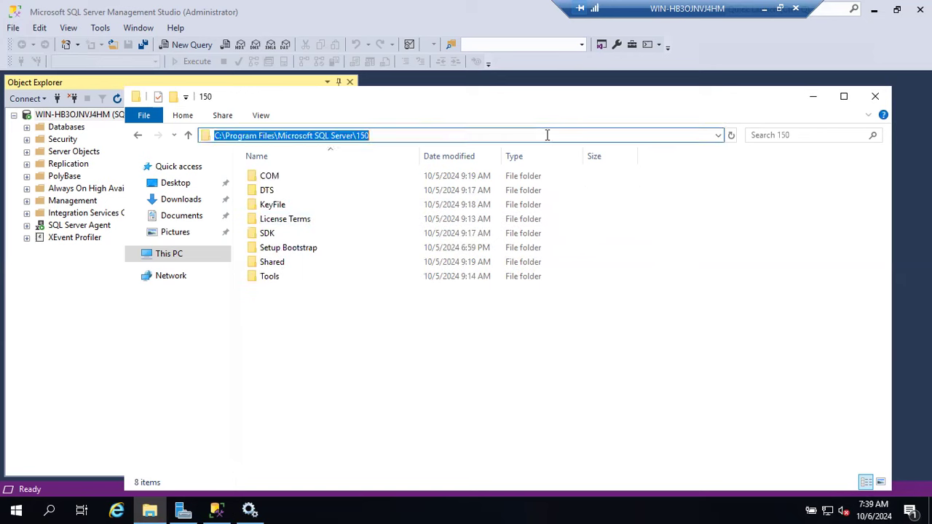
- Add "Instance Binaries" to the running notes with the path C:\Program Files\Microsoft SQL Server\150 beneath it, separated from the previous entry by a blank line
{"action": "left_click", "coordinate": [764, 8]}
{"action": "type", "text": "Instance"}
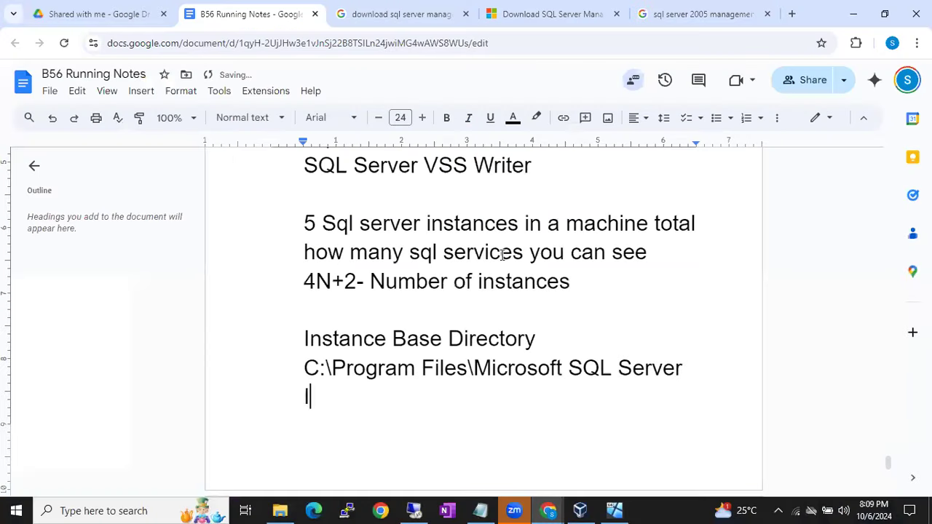
{"action": "type", "text": "naries"}
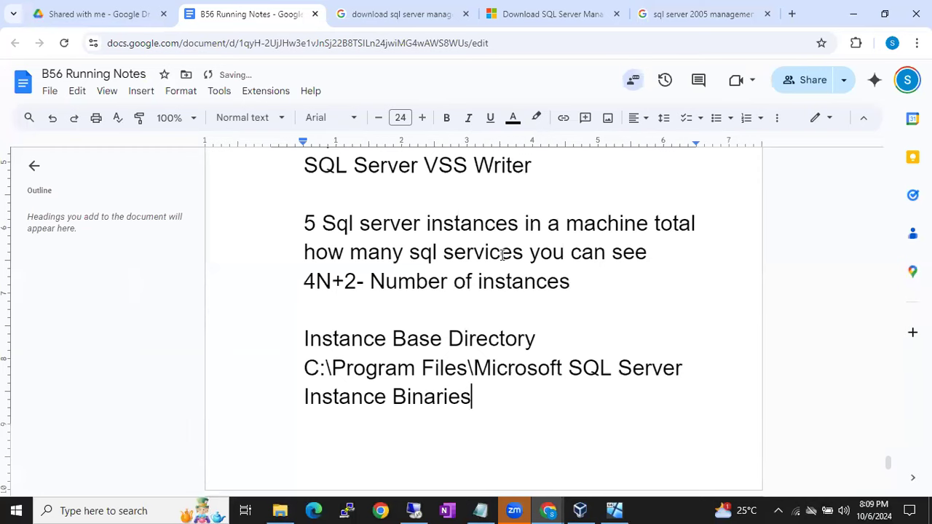
{"action": "key", "text": "Return"}
{"action": "key", "text": "ctrl+v"}
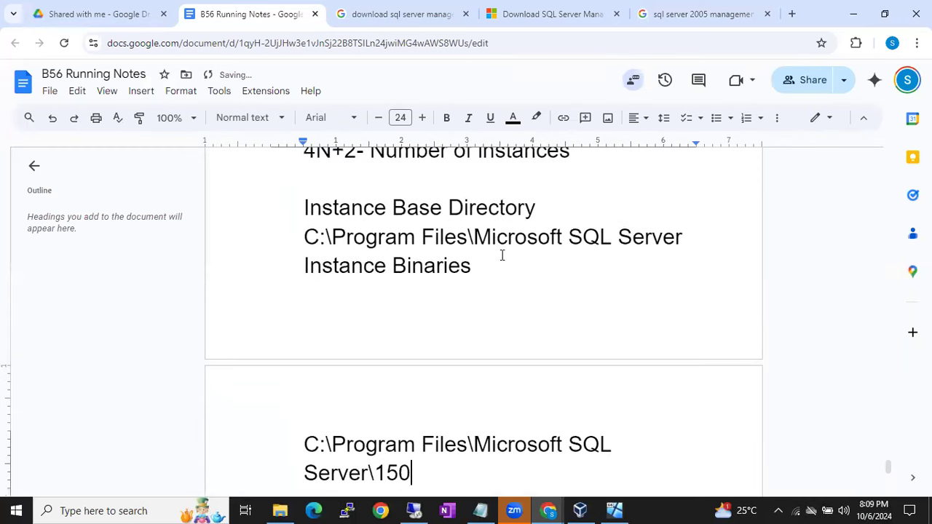
{"action": "left_click", "coordinate": [304, 266]}
{"action": "key", "text": "Return"}
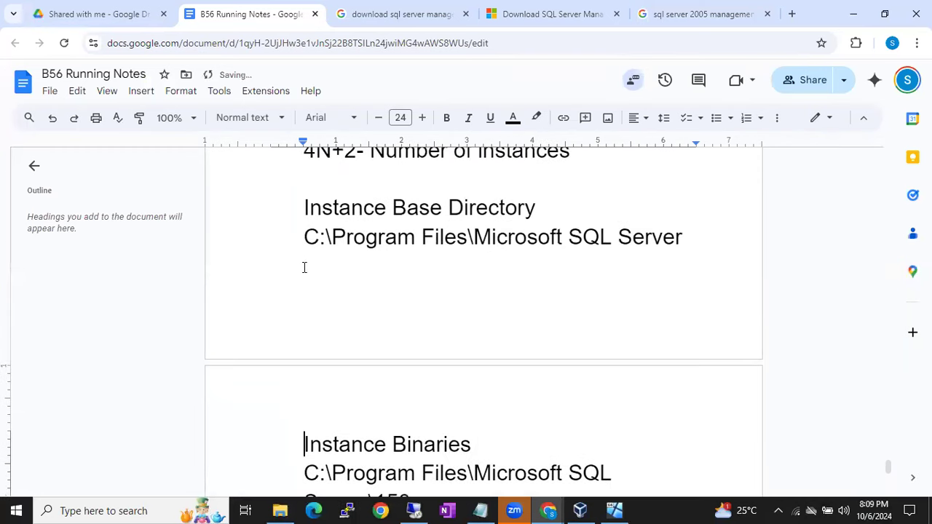
{"action": "scroll", "coordinate": [304, 267], "scroll_direction": "down", "scroll_amount": 1}
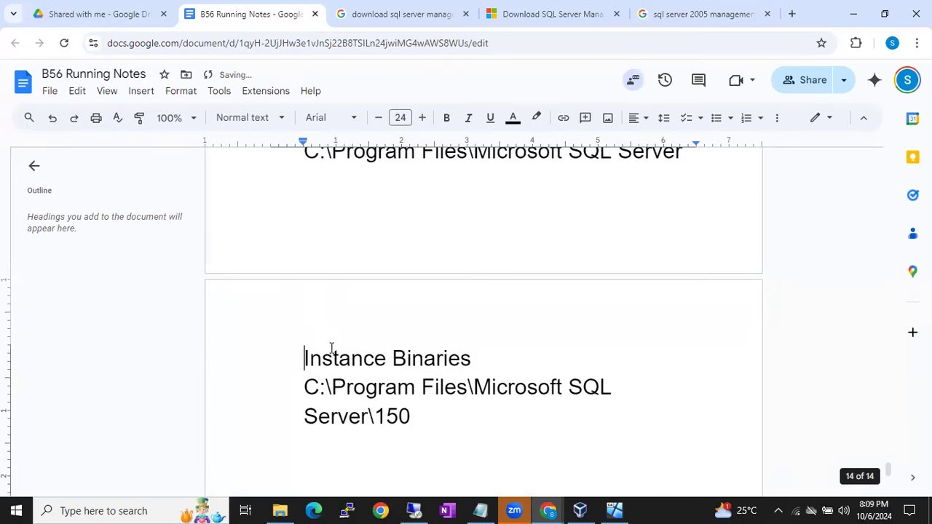
- Add a blank line below the Instance Binaries entry, and copy the path of the MSSQL15.MSSQLSERVER folder from File Explorer on the remote server
{"action": "scroll", "coordinate": [331, 347], "scroll_direction": "down", "scroll_amount": 1}
{"action": "left_click", "coordinate": [422, 389]}
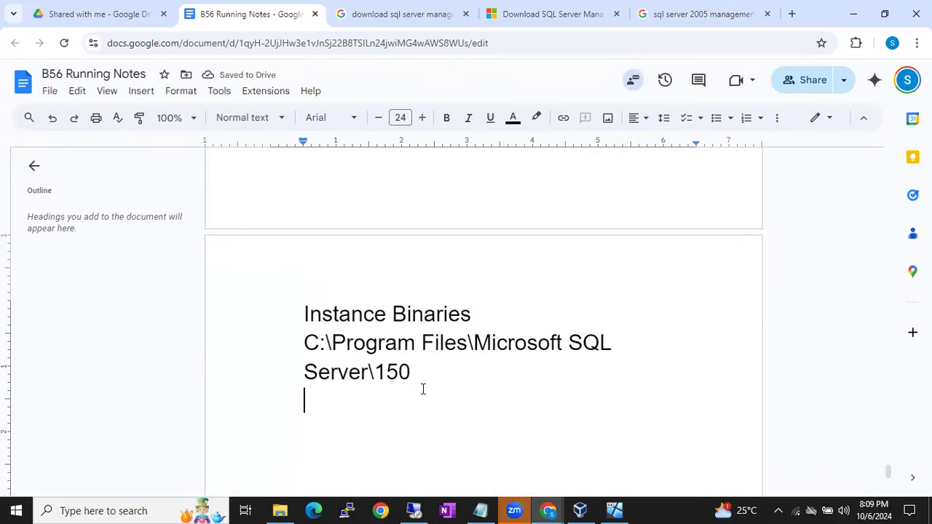
{"action": "key", "text": "Return"}
{"action": "left_click", "coordinate": [413, 510]}
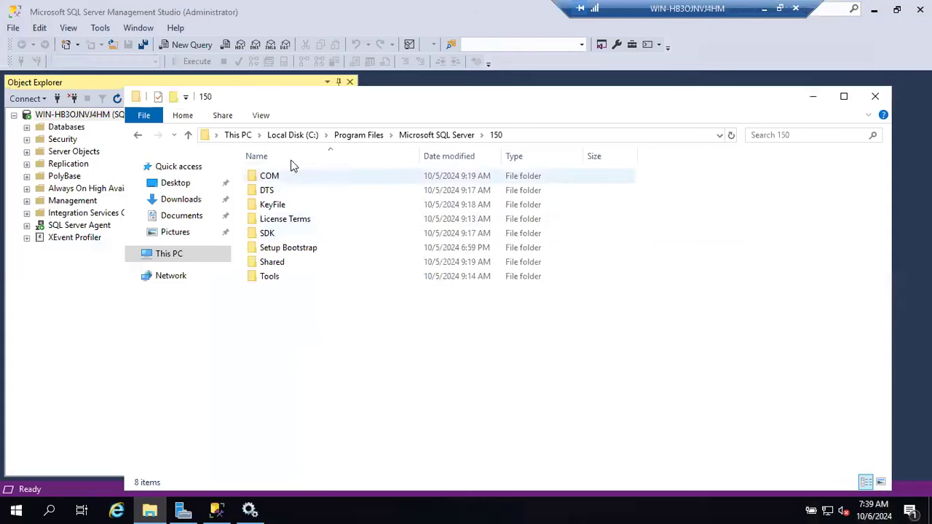
{"action": "left_click", "coordinate": [427, 137]}
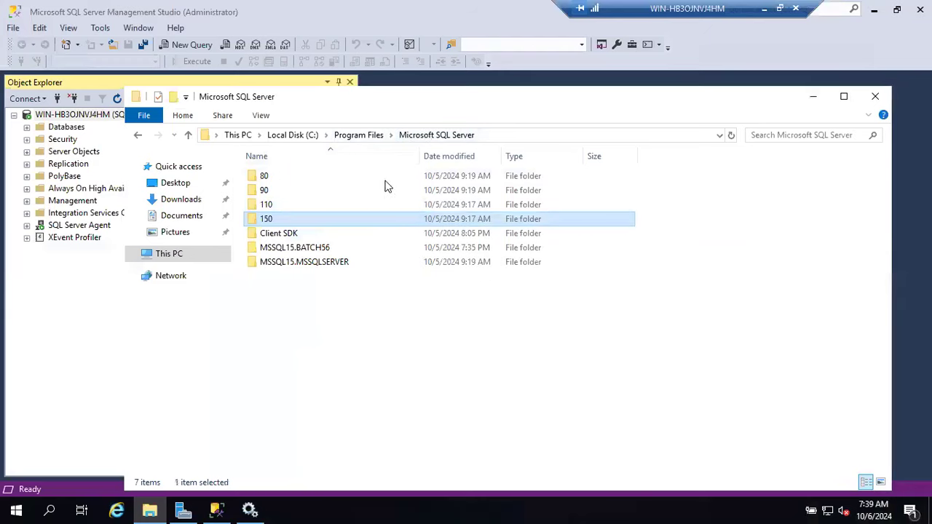
{"action": "double_click", "coordinate": [313, 264]}
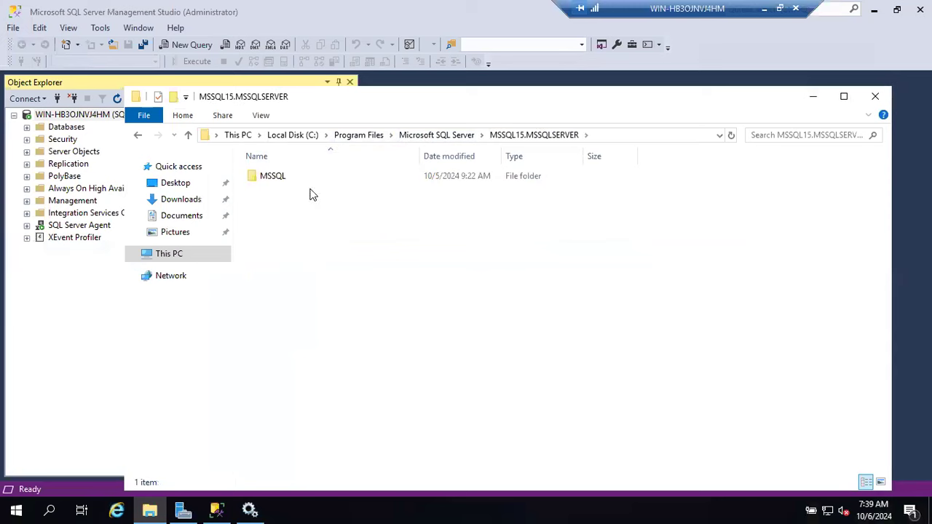
{"action": "left_click", "coordinate": [596, 132]}
{"action": "key", "text": "ctrl+c"}
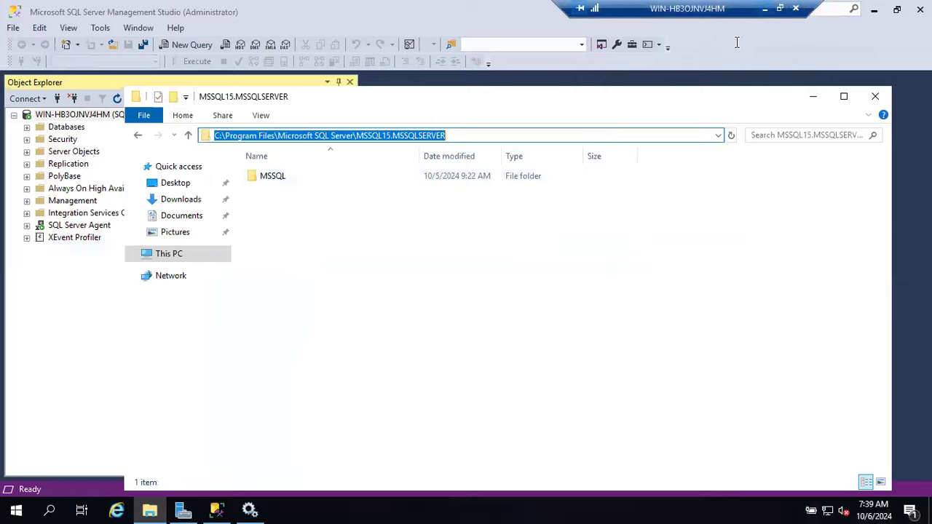
- Add "Instance Root Directory" to the running notes with the path C:\Program Files\Microsoft SQL Server\MSSQL15.MSSQLSERVER beneath it
{"action": "key", "text": "alt+Tab"}
{"action": "key", "text": "ctrl+v"}
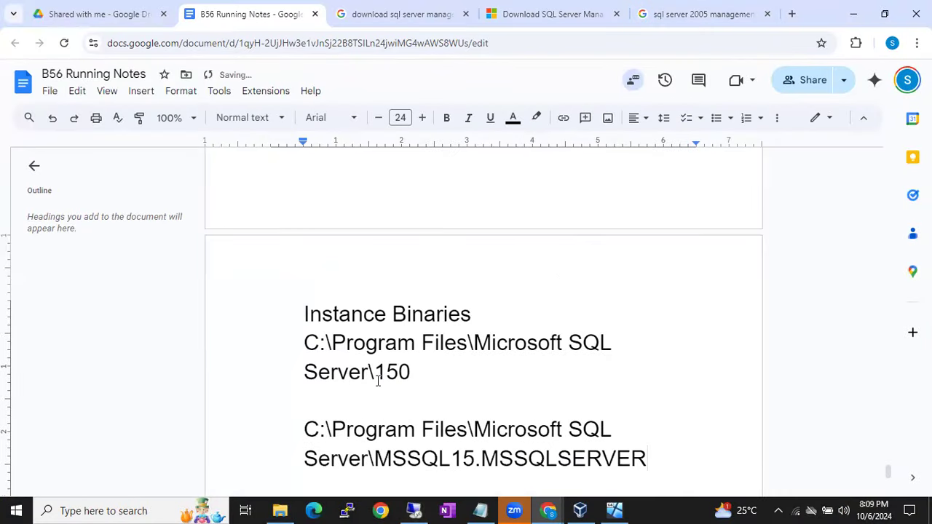
{"action": "left_click", "coordinate": [318, 409]}
{"action": "key", "text": "Return"}
{"action": "type", "text": "Instance Roo"}
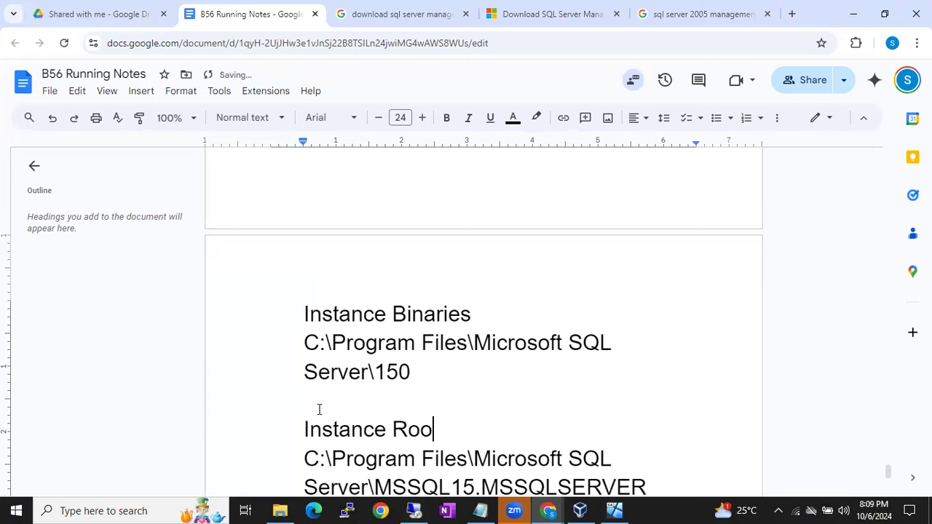
{"action": "type", "text": "t Directory"}
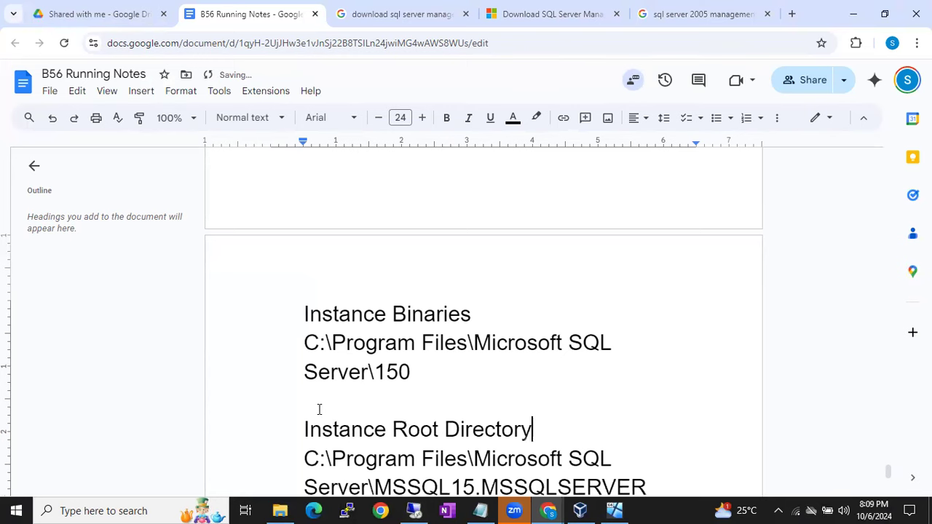
- Return to File Explorer on the remote server and examine the database files in MSSQL15.MSSQLSERVER\MSSQL\DATA
{"action": "left_click", "coordinate": [413, 511]}
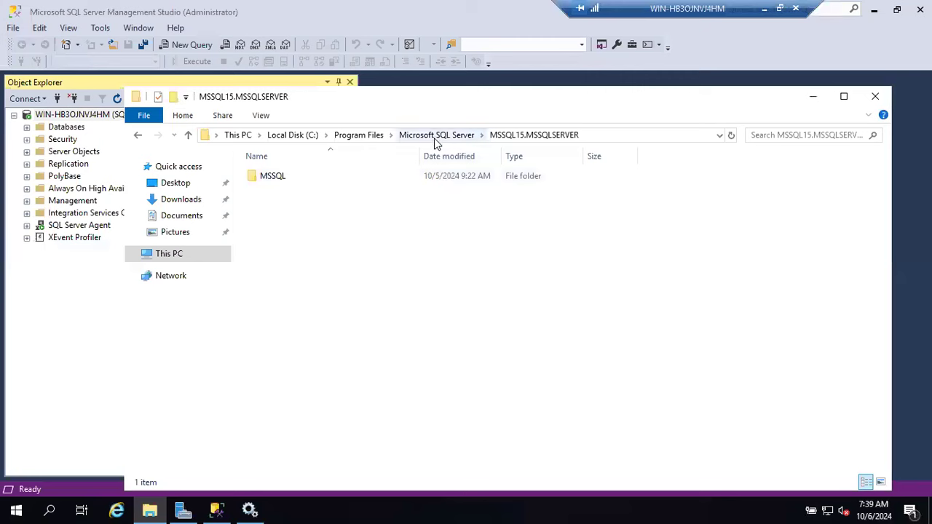
{"action": "left_click", "coordinate": [437, 134]}
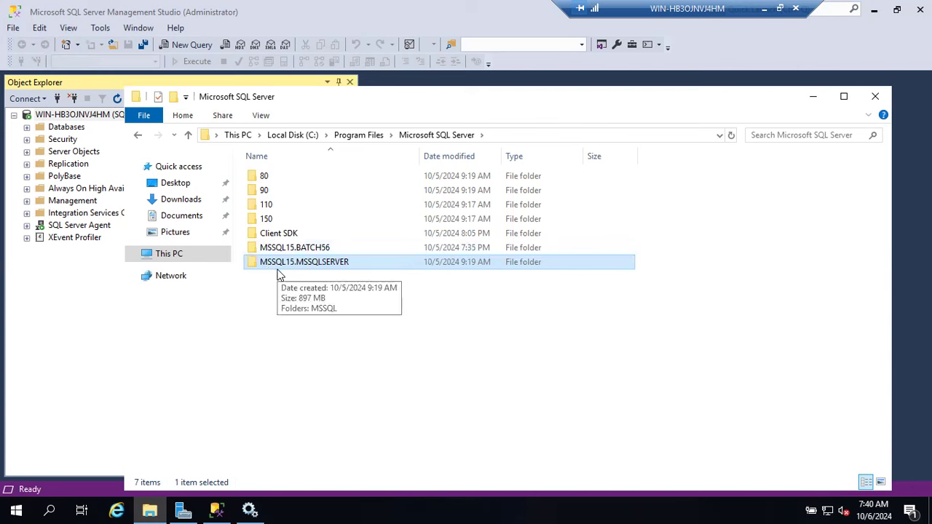
{"action": "double_click", "coordinate": [255, 264]}
{"action": "double_click", "coordinate": [256, 178]}
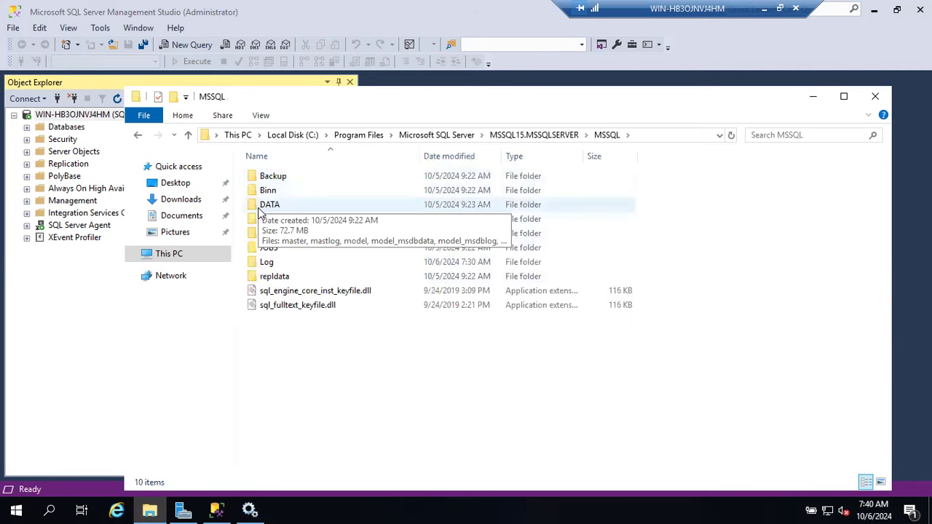
{"action": "double_click", "coordinate": [259, 206]}
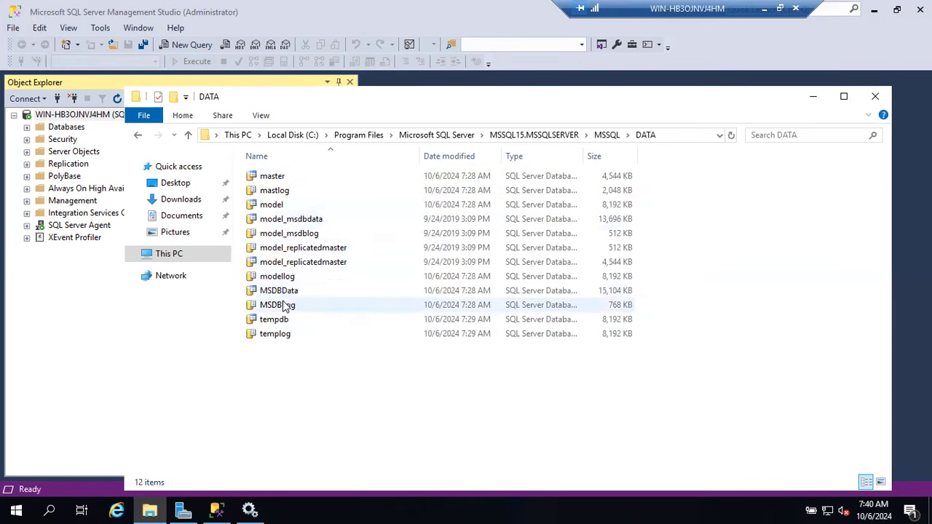
- Examine the database files of the named instance in MSSQL15.BATCH56\MSSQL\DATA
{"action": "left_click", "coordinate": [454, 135]}
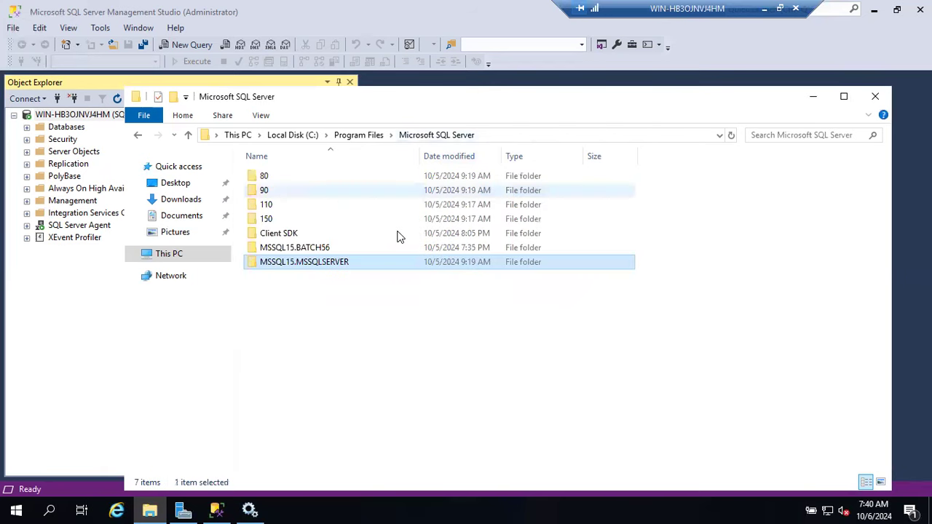
{"action": "left_click", "coordinate": [318, 251]}
{"action": "double_click", "coordinate": [318, 251]}
{"action": "left_click", "coordinate": [281, 181]}
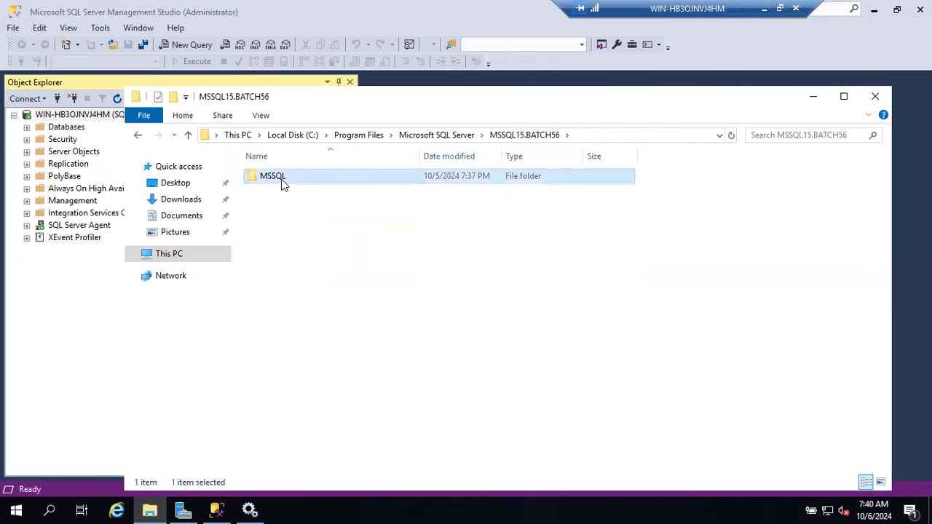
{"action": "double_click", "coordinate": [281, 181]}
{"action": "left_click", "coordinate": [270, 205]}
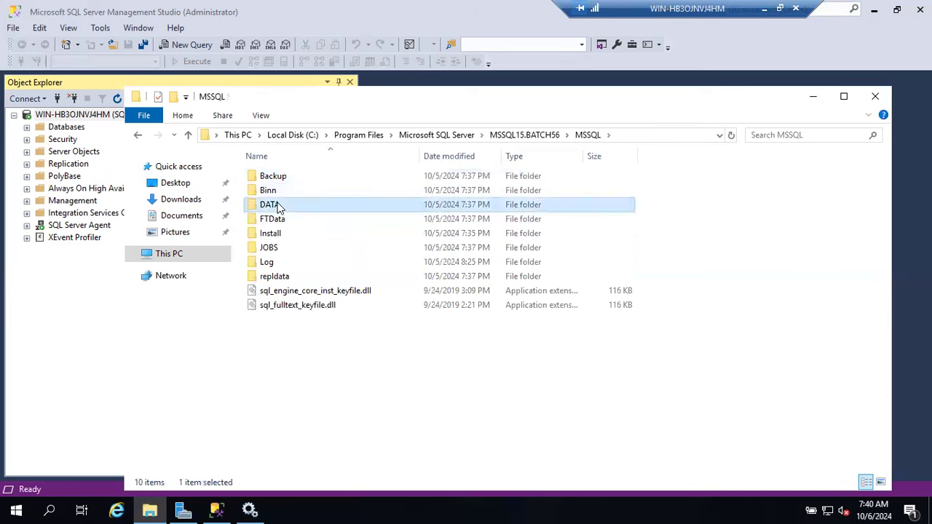
{"action": "double_click", "coordinate": [270, 204]}
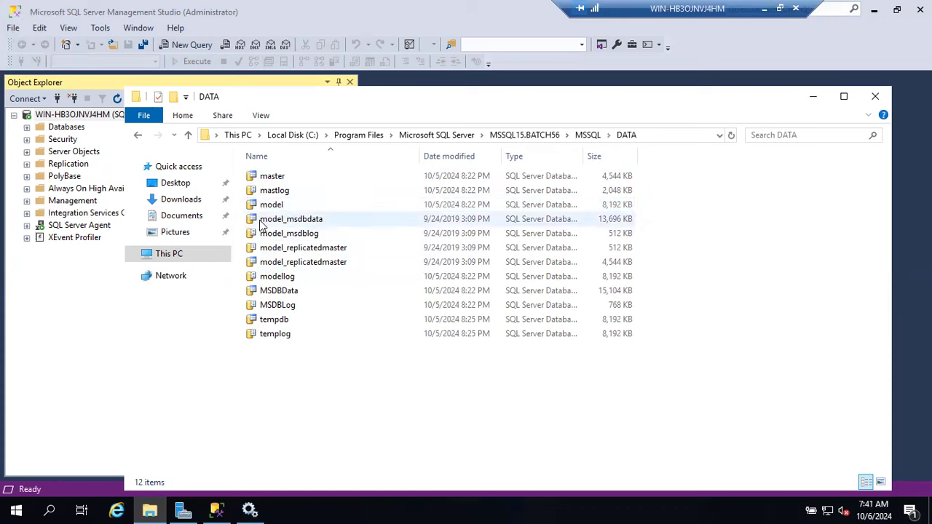
- Go back to the Microsoft SQL Server folder and compare the root folders of the BATCH56 and MSSQLSERVER instances with the 150 folder
{"action": "left_click", "coordinate": [515, 135]}
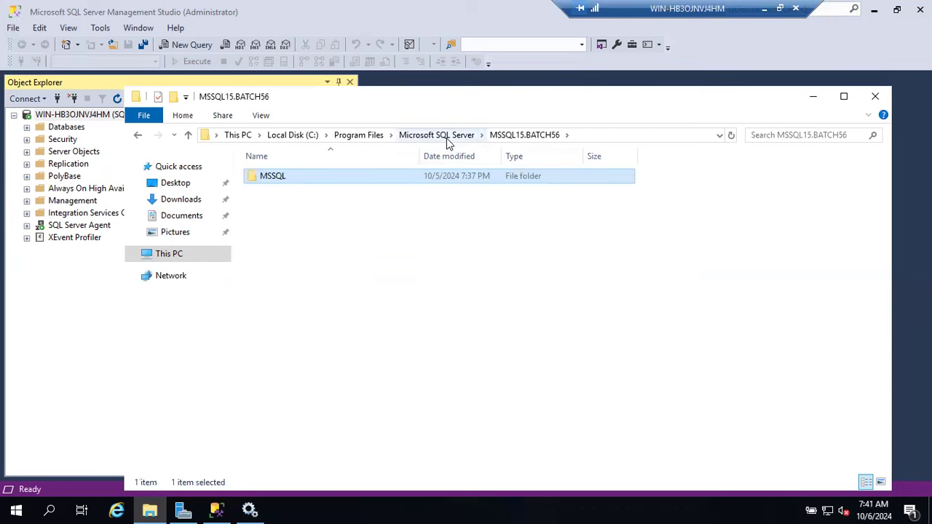
{"action": "left_click", "coordinate": [446, 140]}
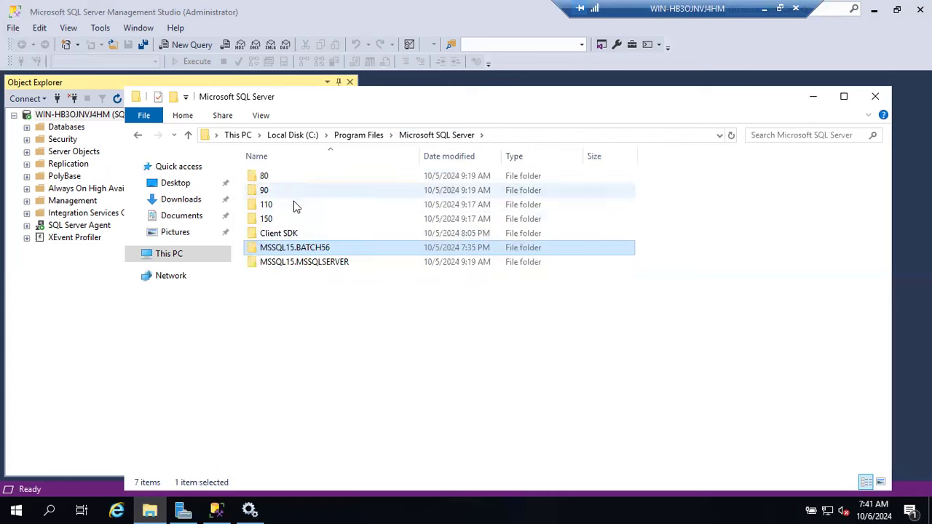
{"action": "left_click_drag", "start_coordinate": [293, 222], "coordinate": [312, 261]}
{"action": "left_click", "coordinate": [310, 254]}
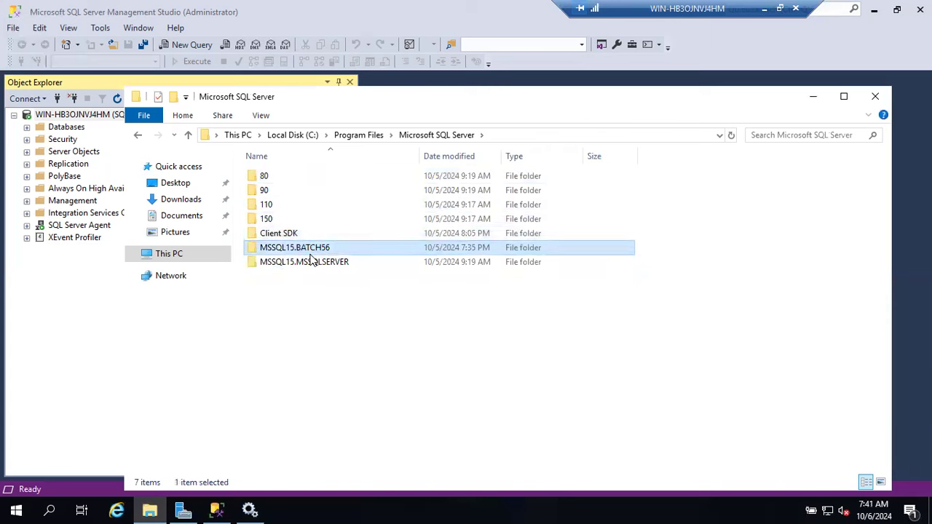
{"action": "left_click", "coordinate": [310, 265]}
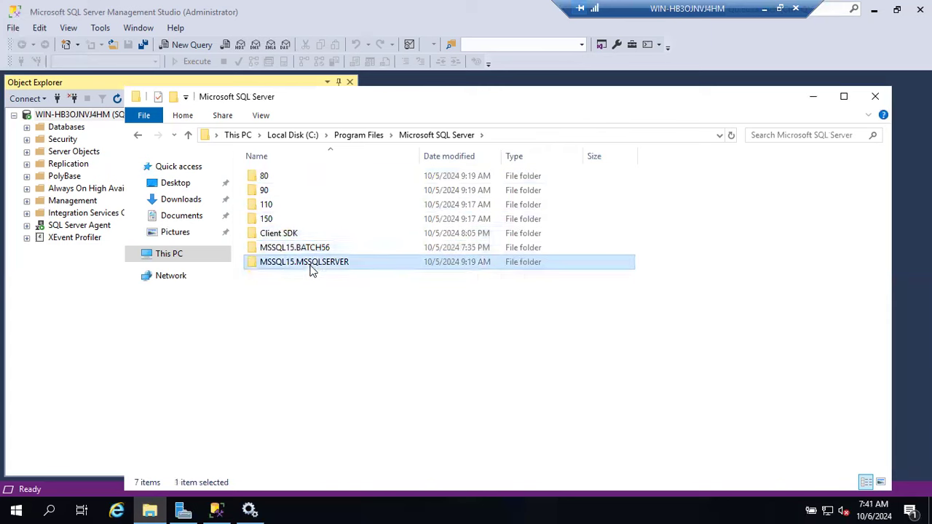
{"action": "left_click", "coordinate": [297, 254]}
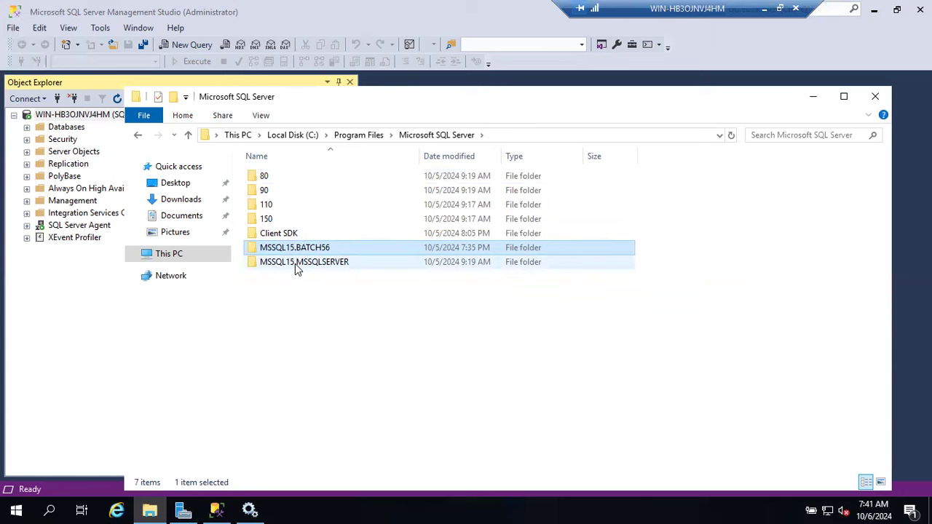
{"action": "left_click", "coordinate": [295, 263]}
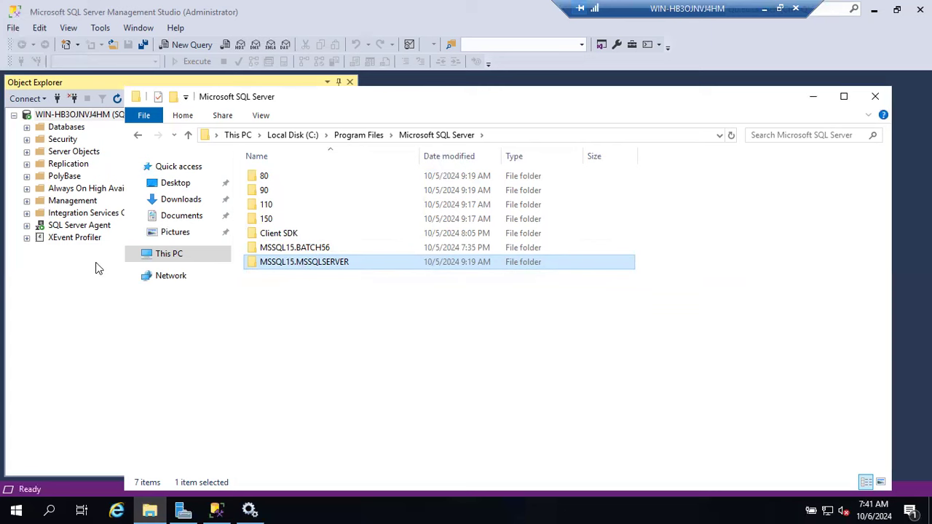
{"action": "mouse_move", "coordinate": [363, 241]}
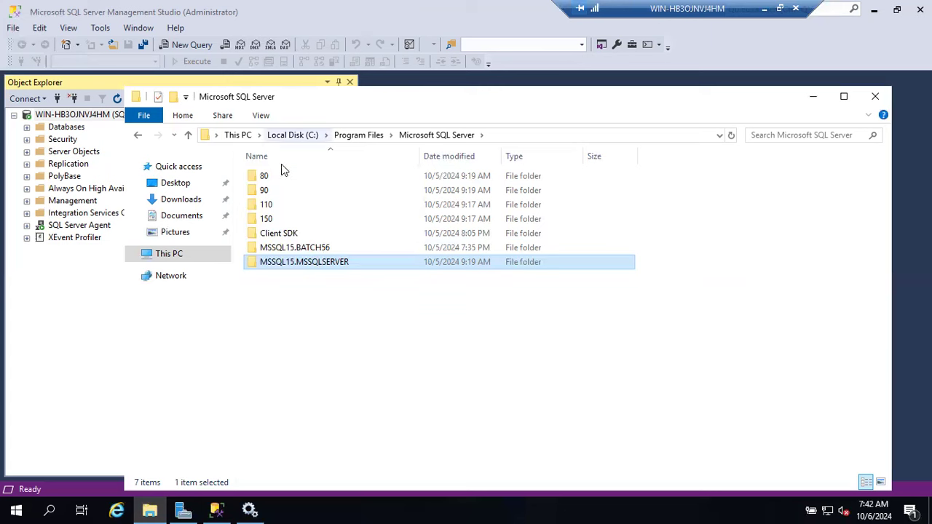
{"action": "left_click", "coordinate": [263, 222]}
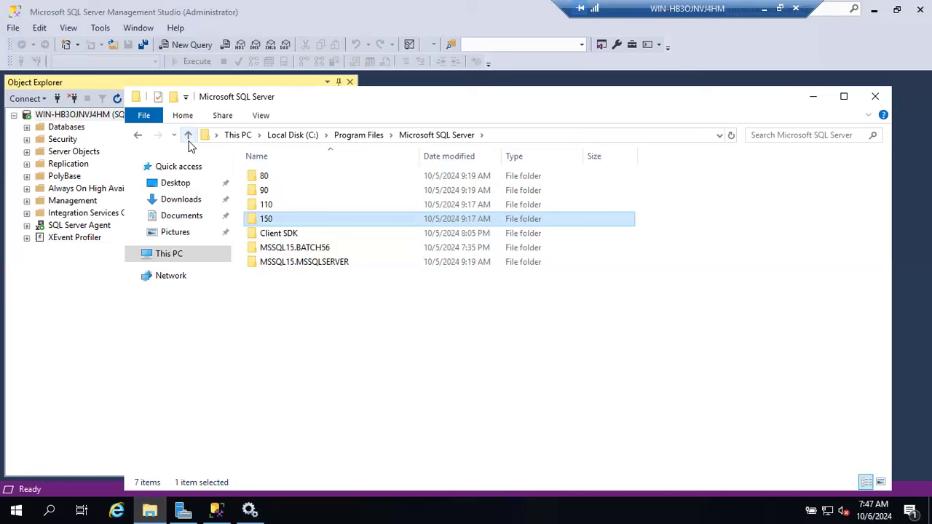
- Inspect the default instance's backup location in MSSQL15.MSSQLSERVER\MSSQL\Backup
{"action": "left_click", "coordinate": [808, 97]}
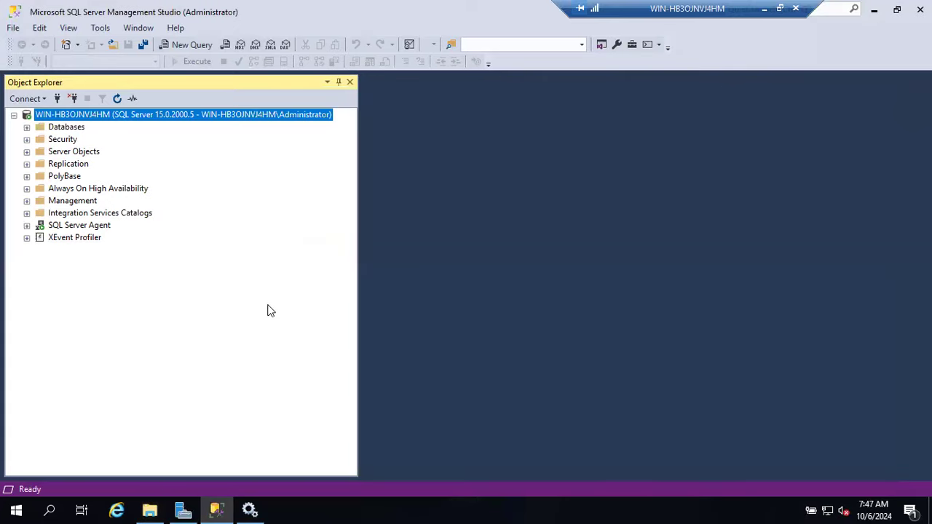
{"action": "left_click", "coordinate": [149, 509]}
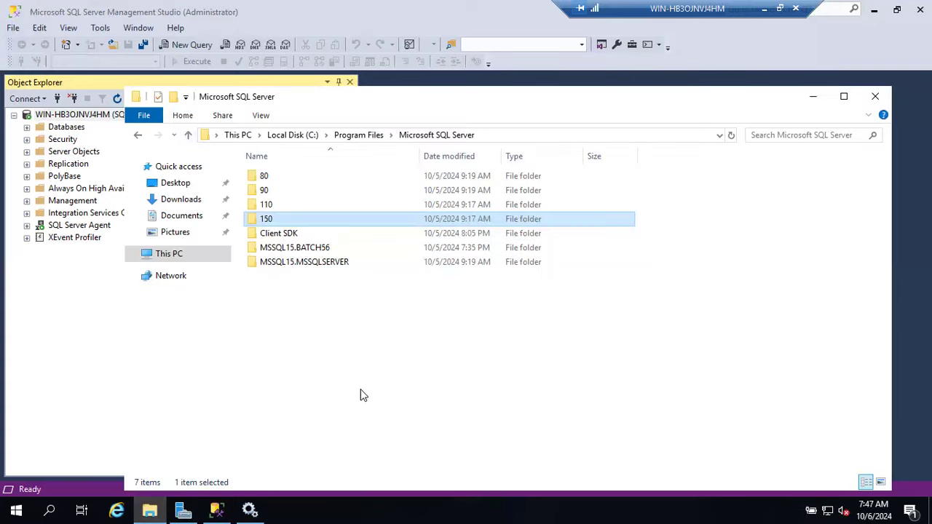
{"action": "double_click", "coordinate": [326, 262]}
{"action": "left_click", "coordinate": [264, 181]}
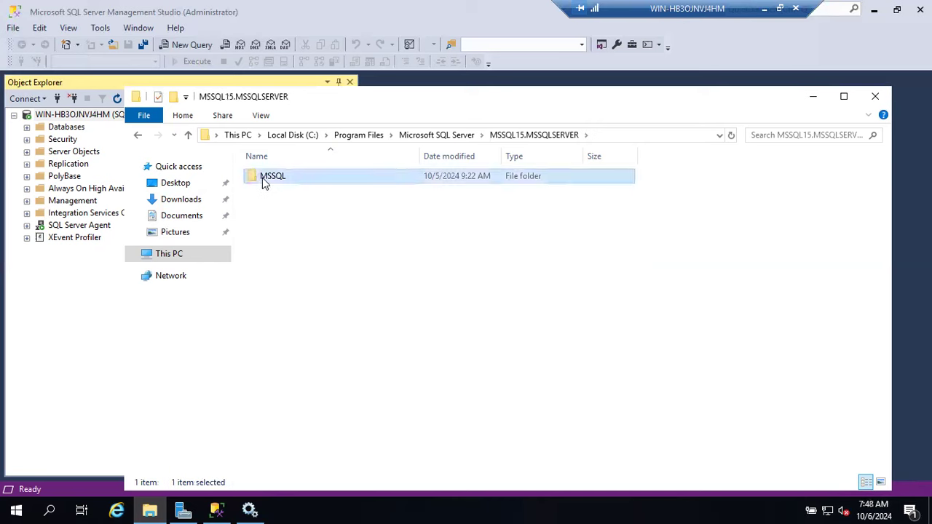
{"action": "double_click", "coordinate": [263, 181]}
{"action": "double_click", "coordinate": [266, 177]}
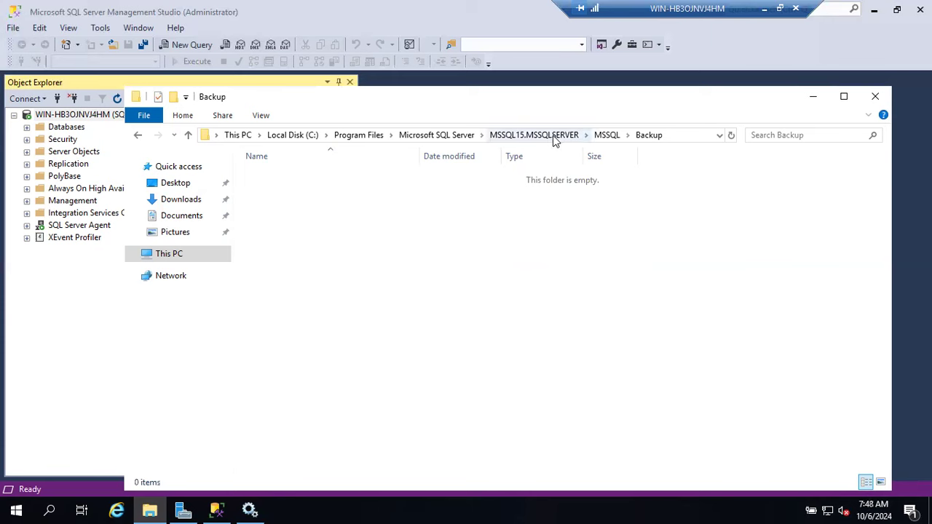
- Inspect the Backup folder of MSSQL15.BATCH56 and its full path, followed by that instance's DATA folder
{"action": "left_click", "coordinate": [483, 135]}
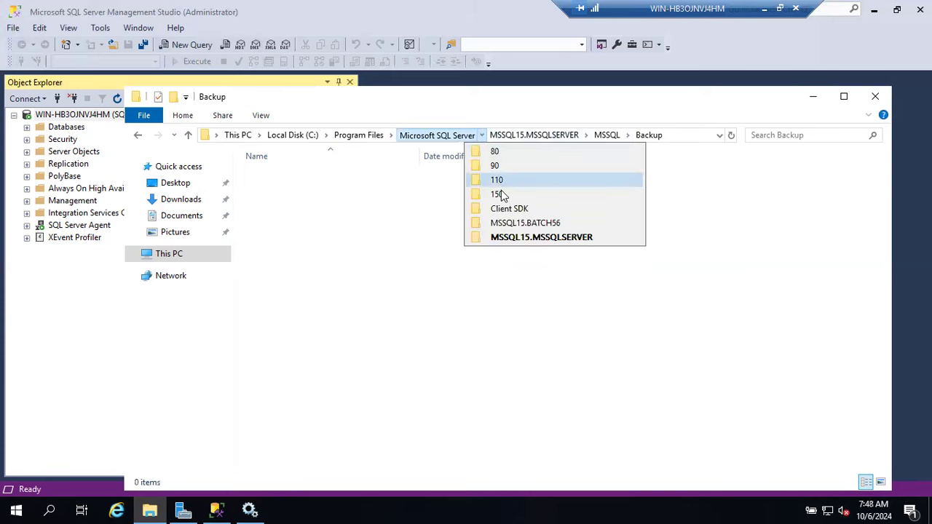
{"action": "left_click", "coordinate": [519, 225]}
{"action": "double_click", "coordinate": [302, 181]}
{"action": "double_click", "coordinate": [277, 180]}
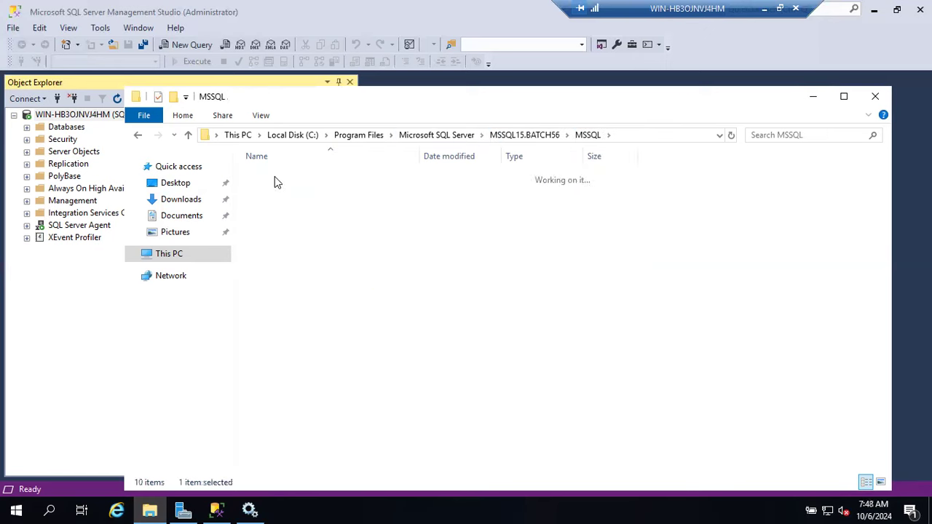
{"action": "left_click", "coordinate": [657, 137]}
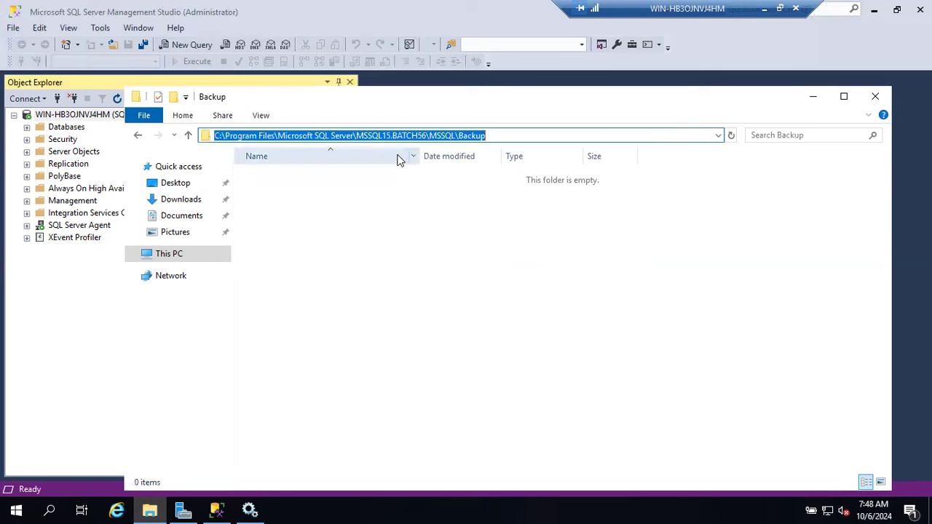
{"action": "left_click", "coordinate": [190, 137]}
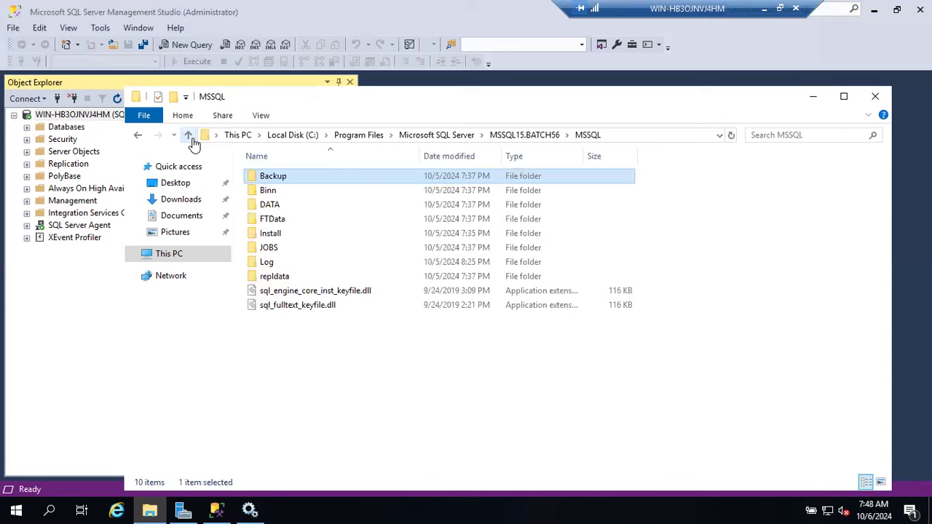
{"action": "double_click", "coordinate": [287, 204]}
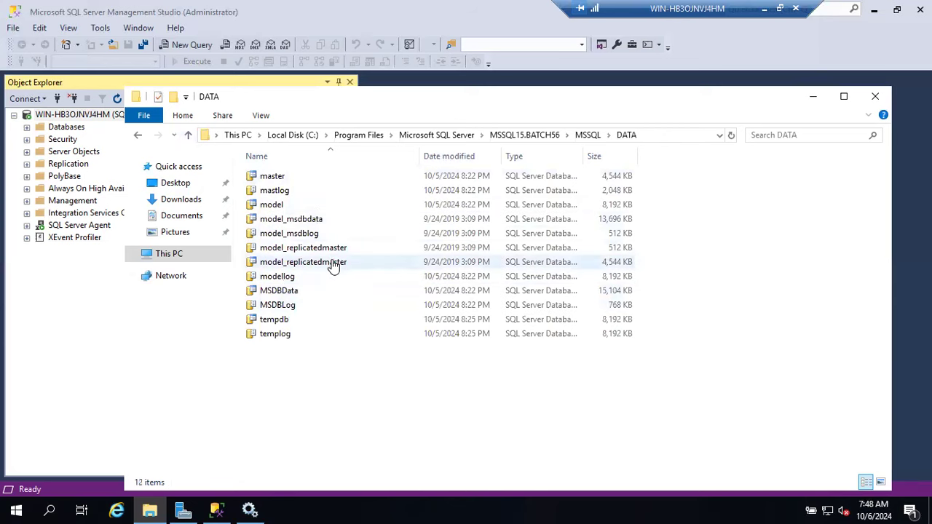
- Switch to SQL Server Management Studio and connect to the (local)\Batch56 database engine with Windows Authentication
{"action": "left_click", "coordinate": [56, 98]}
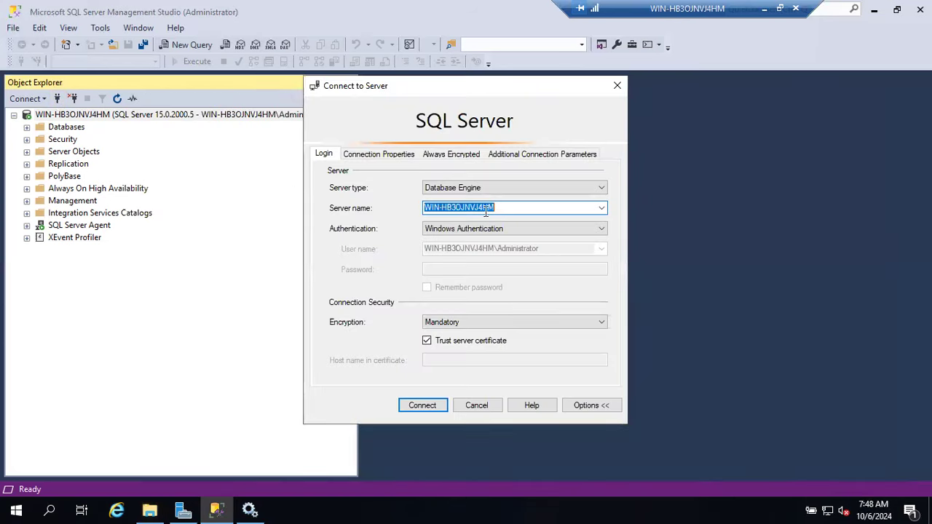
{"action": "left_click", "coordinate": [601, 208]}
{"action": "left_click", "coordinate": [533, 230]}
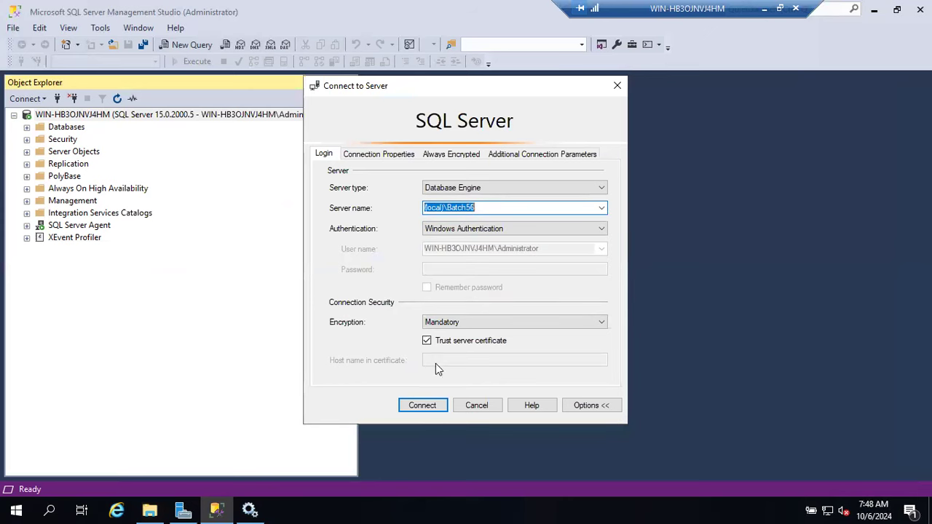
{"action": "left_click", "coordinate": [427, 410]}
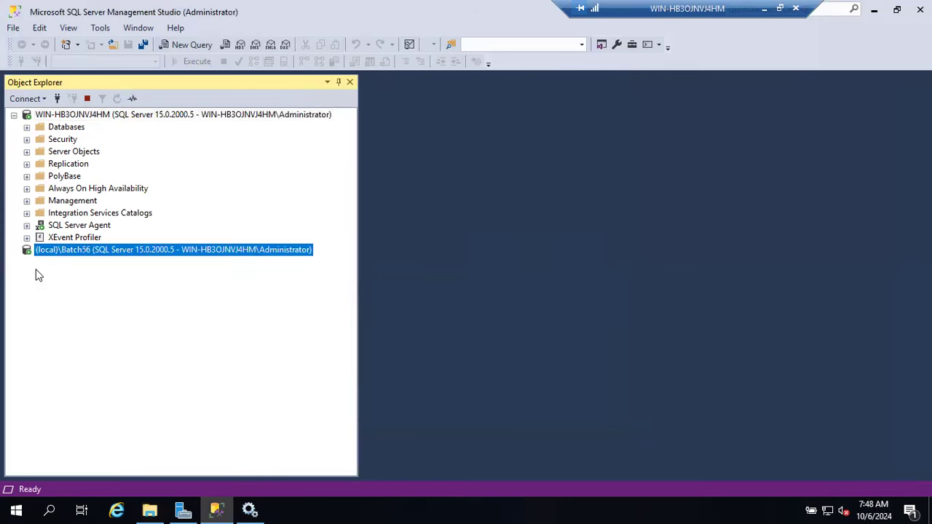
- Expand the system databases of the Batch56 instance and the default instance to compare them
{"action": "double_click", "coordinate": [34, 265]}
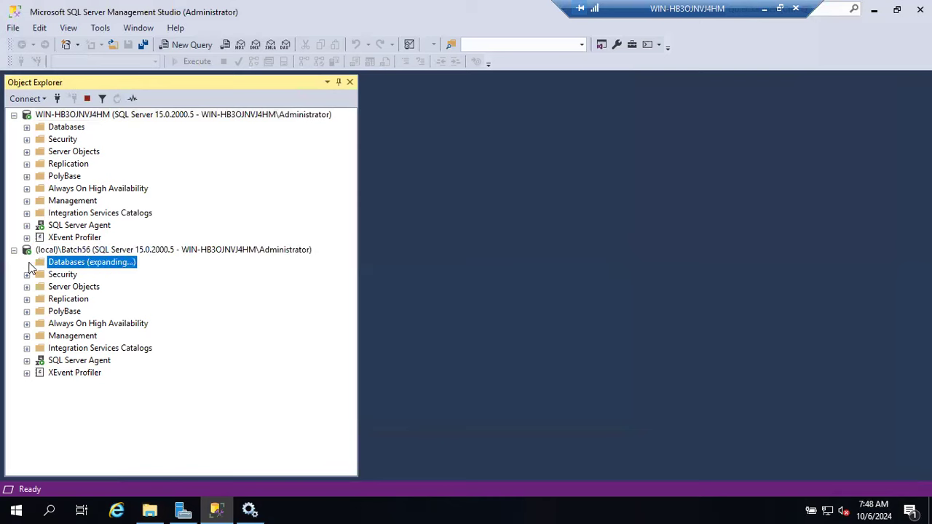
{"action": "left_click", "coordinate": [40, 274]}
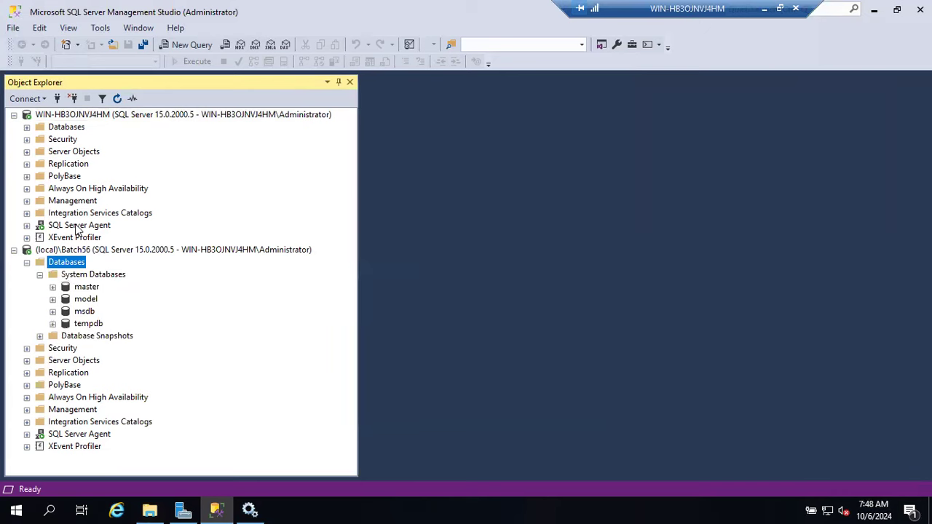
{"action": "left_click", "coordinate": [27, 127]}
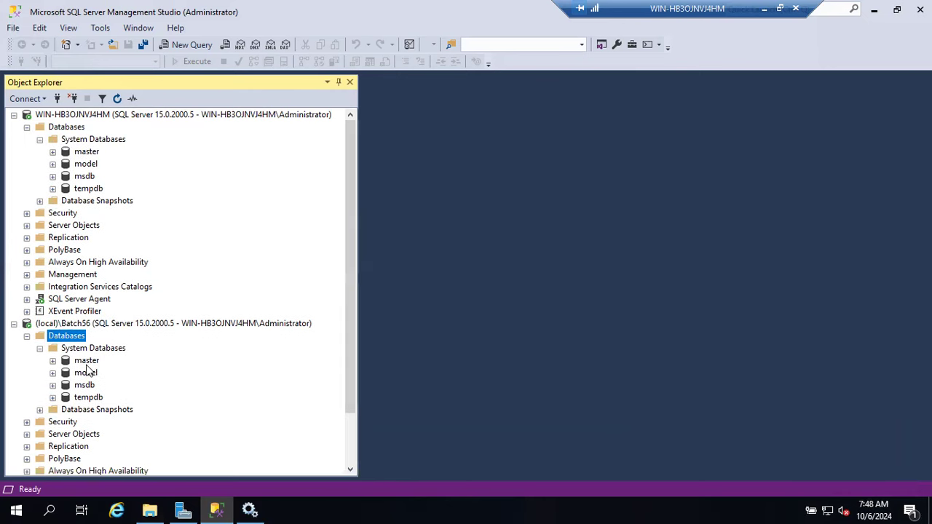
- Return to File Explorer and inspect the default instance's database files in MSSQL15.MSSQLSERVER\MSSQL\DATA
{"action": "left_click", "coordinate": [150, 509]}
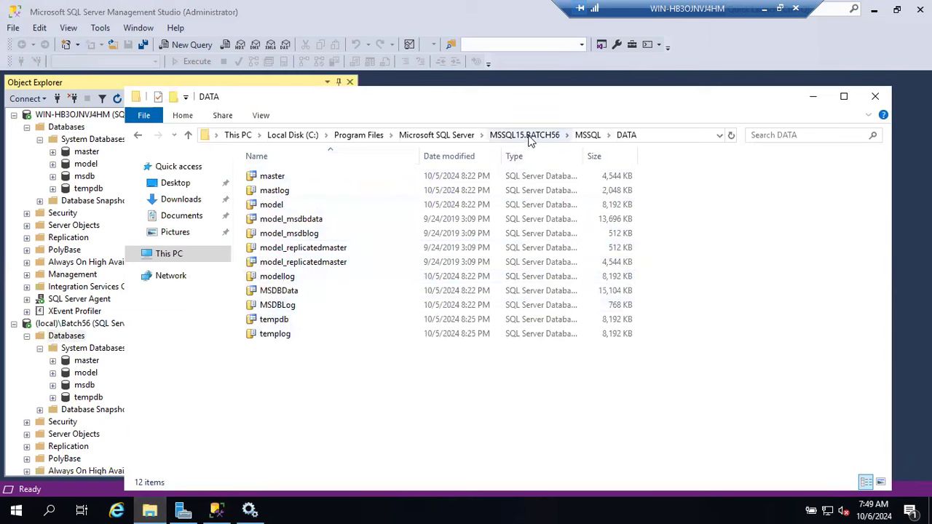
{"action": "left_click", "coordinate": [482, 135]}
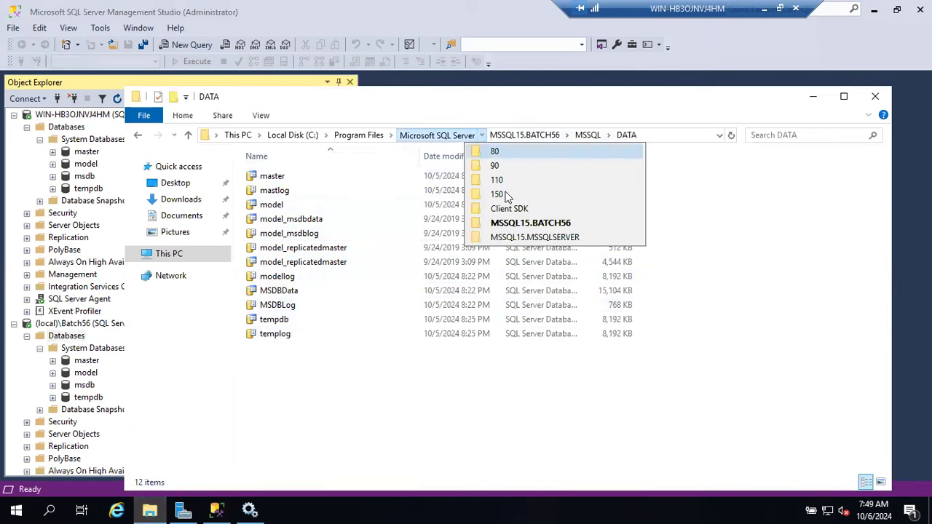
{"action": "left_click", "coordinate": [518, 238]}
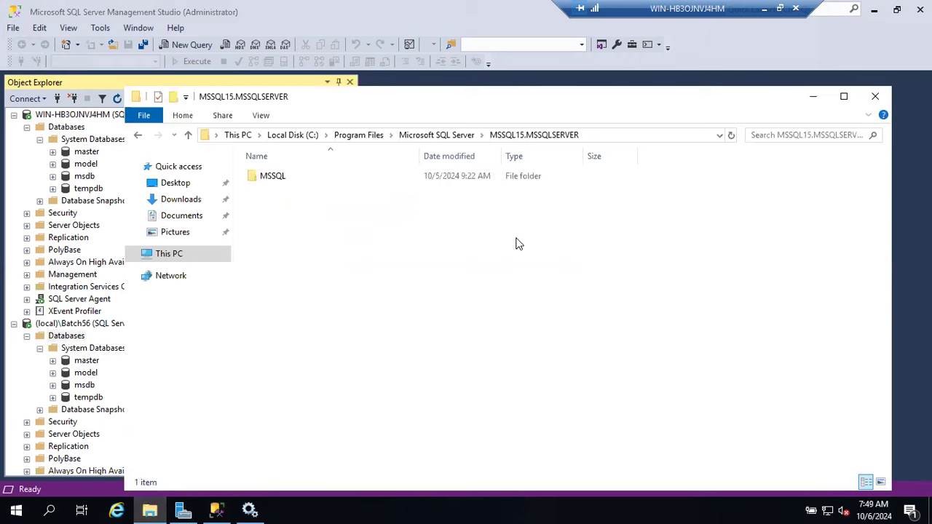
{"action": "double_click", "coordinate": [292, 175]}
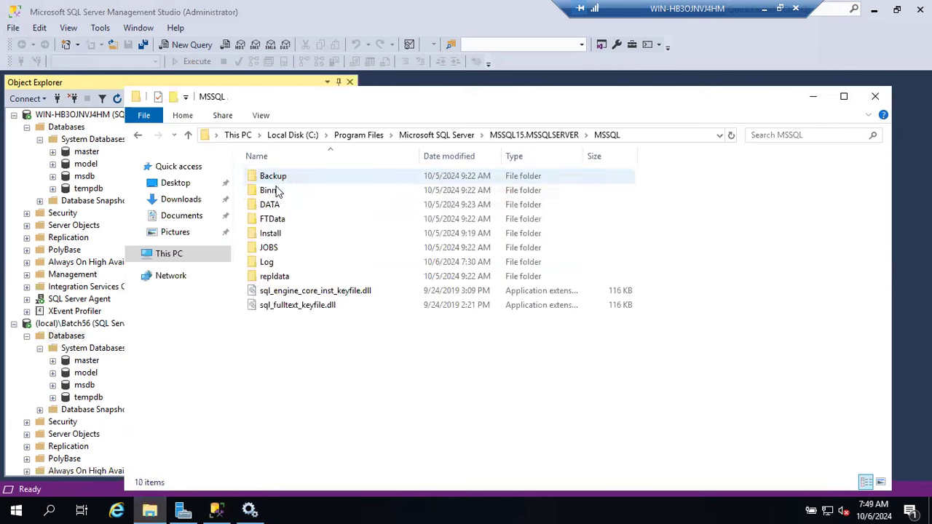
{"action": "double_click", "coordinate": [269, 204]}
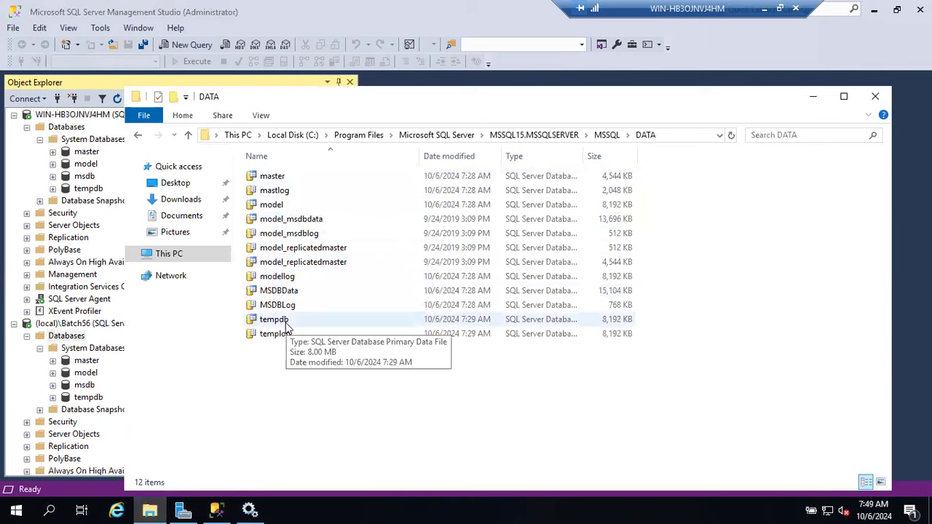
- Open a second File Explorer window at C:\Program Files\Microsoft SQL Server\MSSQL15.MSSQLSERVER\MSSQL\DATA
{"action": "key", "text": "super+e"}
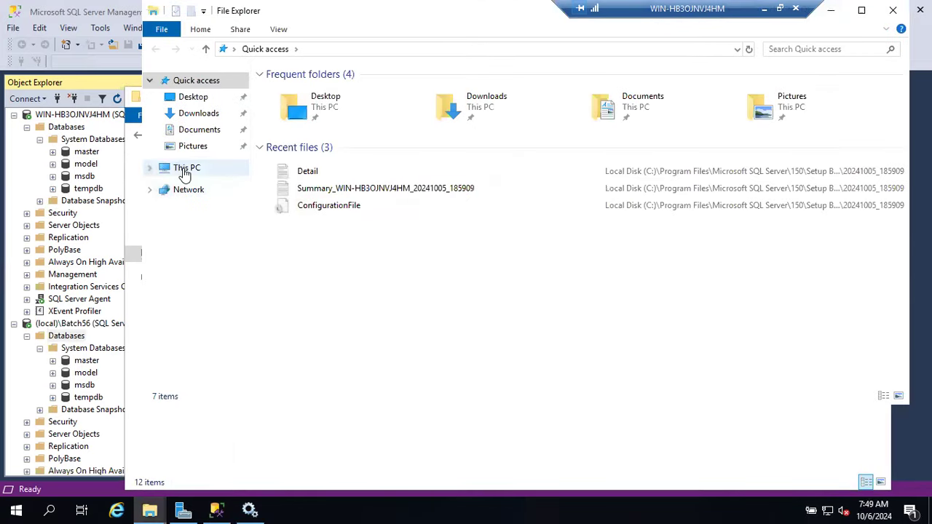
{"action": "left_click", "coordinate": [183, 174]}
{"action": "left_click", "coordinate": [348, 229]}
{"action": "double_click", "coordinate": [348, 229]}
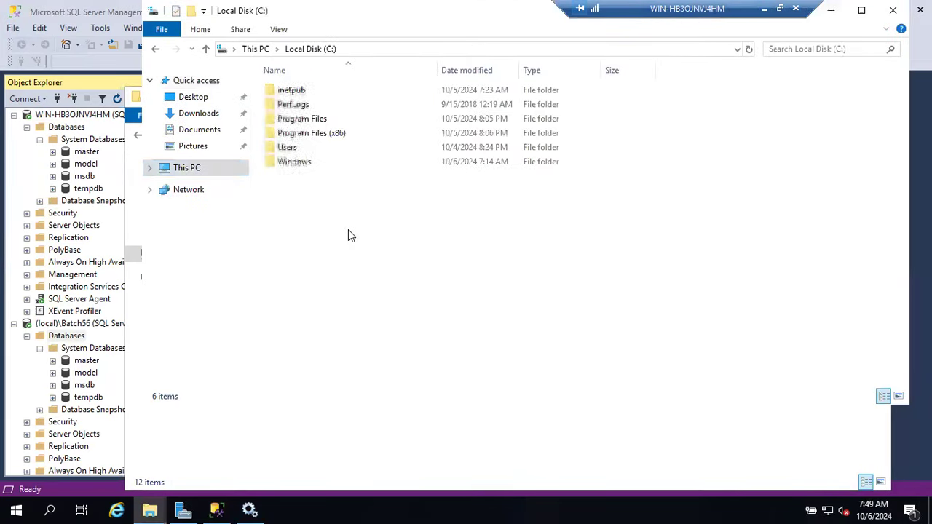
{"action": "double_click", "coordinate": [295, 126]}
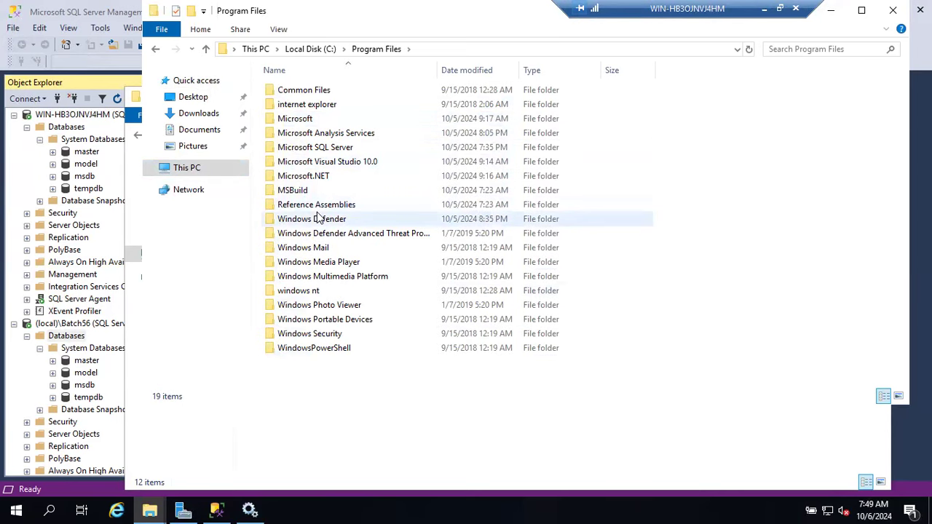
{"action": "double_click", "coordinate": [318, 149]}
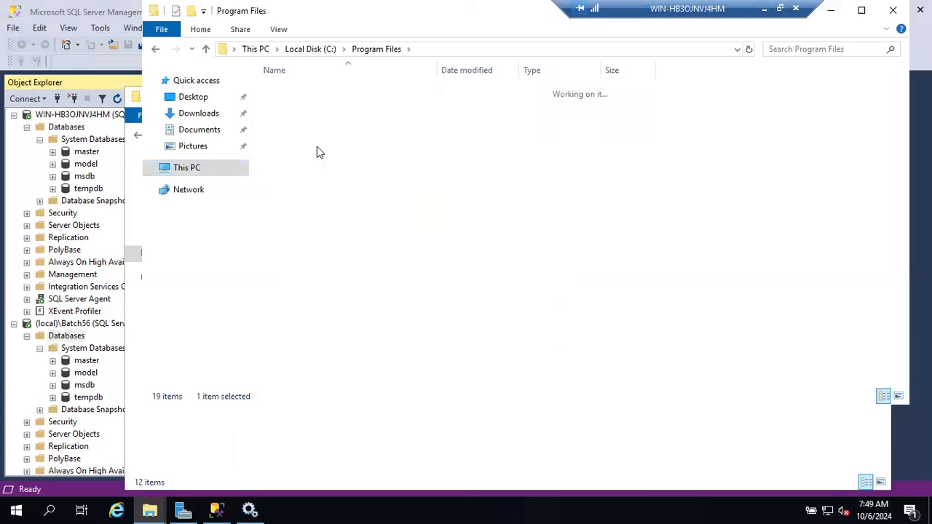
{"action": "left_click", "coordinate": [318, 177]}
{"action": "double_click", "coordinate": [318, 177]}
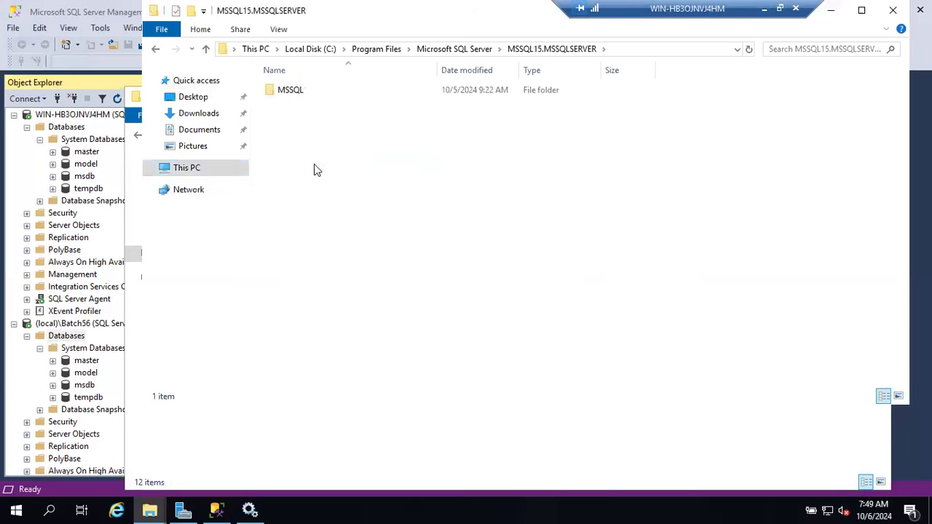
{"action": "double_click", "coordinate": [292, 93]}
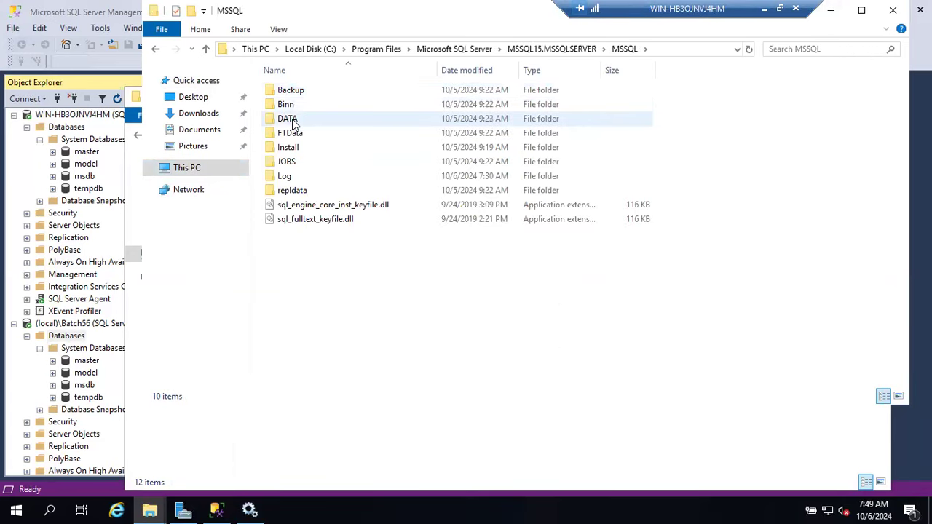
{"action": "double_click", "coordinate": [290, 119]}
- Move the two DATA folder windows apart so their contents can be compared side by side
{"action": "left_click_drag", "start_coordinate": [388, 16], "coordinate": [569, 86]}
{"action": "left_click", "coordinate": [283, 107]}
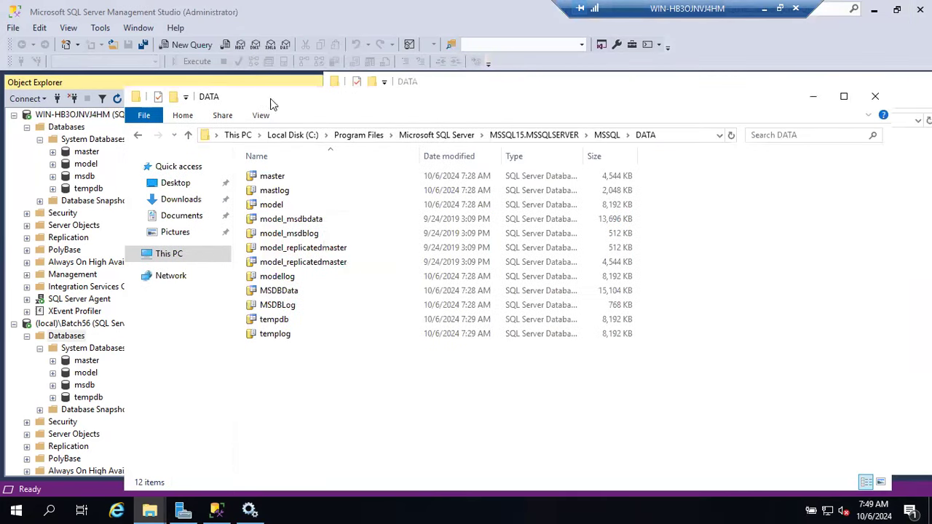
{"action": "left_click_drag", "start_coordinate": [378, 97], "coordinate": [230, 28]}
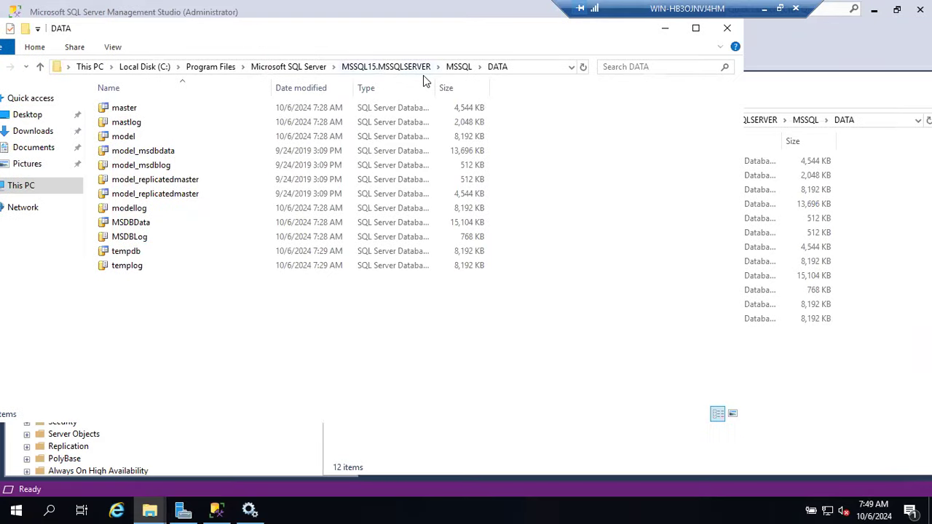
- Bring up MSSQL15.BATCH56\MSSQL\DATA in the second window and compare its database files with the default instance's
{"action": "left_click", "coordinate": [776, 91]}
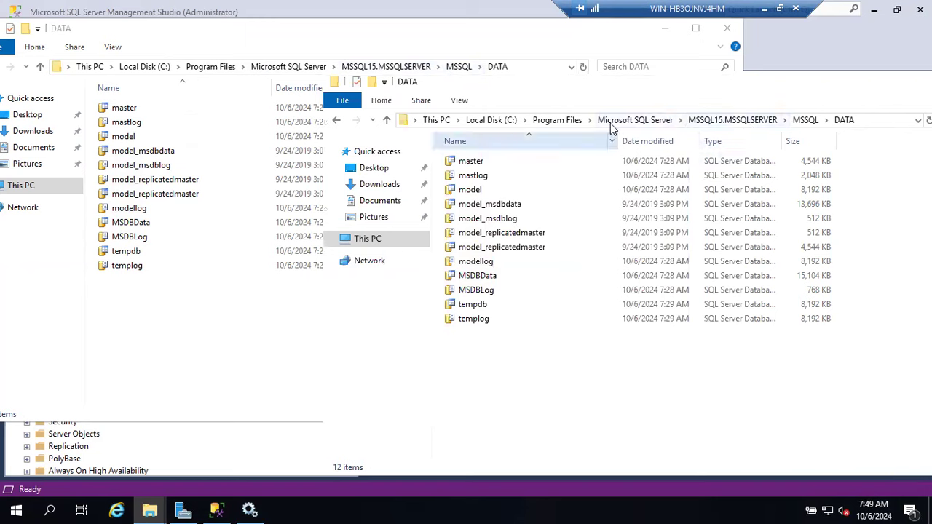
{"action": "left_click", "coordinate": [762, 121]}
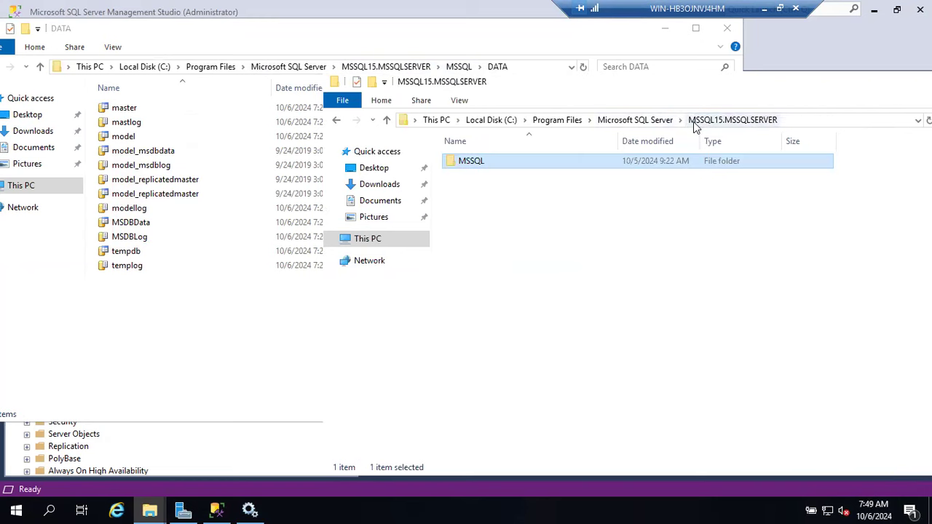
{"action": "left_click", "coordinate": [660, 120]}
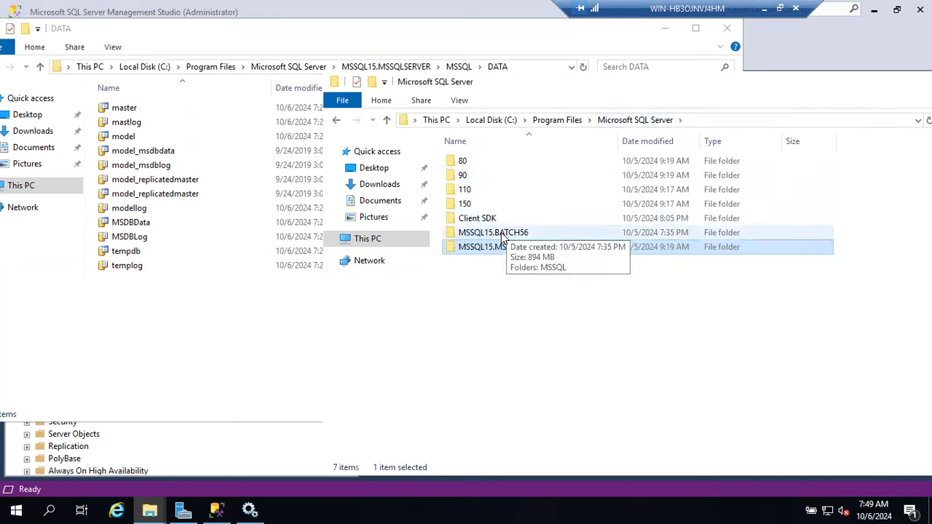
{"action": "double_click", "coordinate": [502, 232]}
{"action": "left_click", "coordinate": [471, 162]}
{"action": "double_click", "coordinate": [470, 161]}
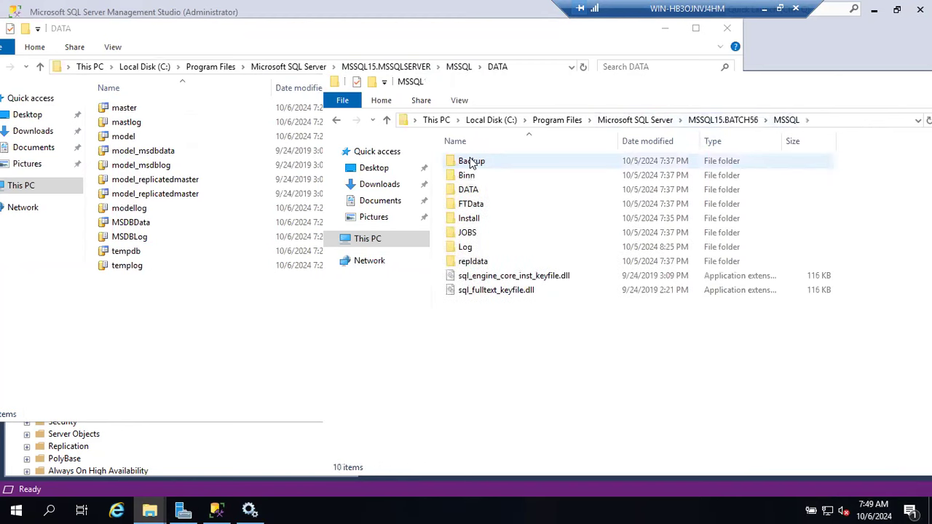
{"action": "double_click", "coordinate": [469, 189]}
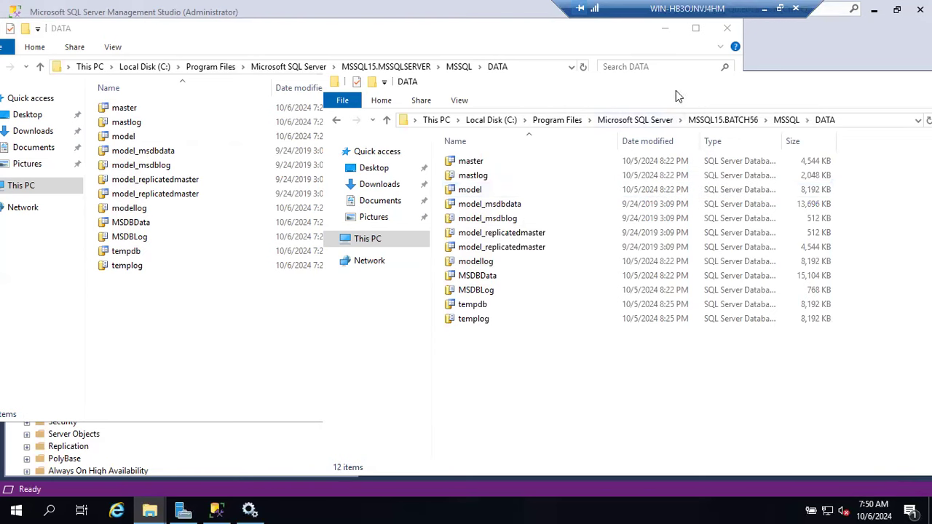
- Put away both DATA folder windows and refresh the default instance in Object Explorer
{"action": "left_click_drag", "start_coordinate": [676, 90], "coordinate": [476, 93]}
{"action": "left_click", "coordinate": [816, 86]}
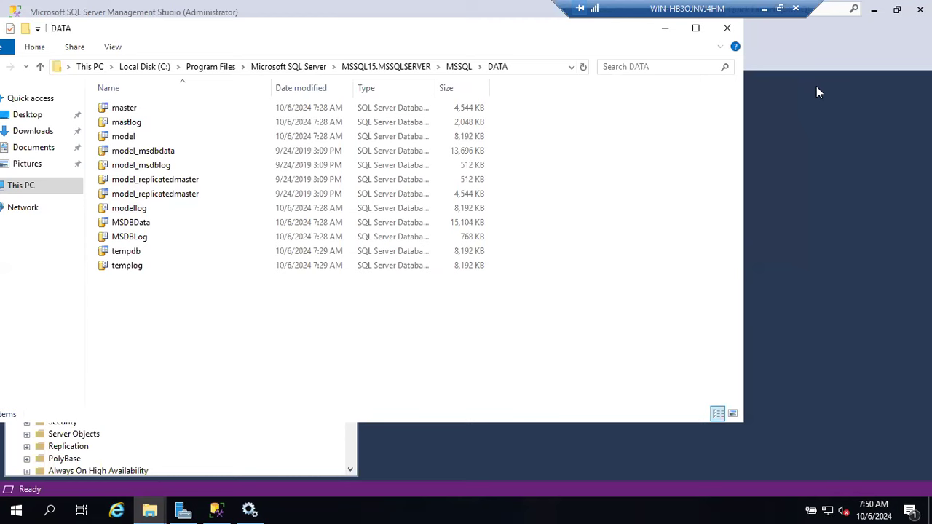
{"action": "left_click", "coordinate": [714, 33]}
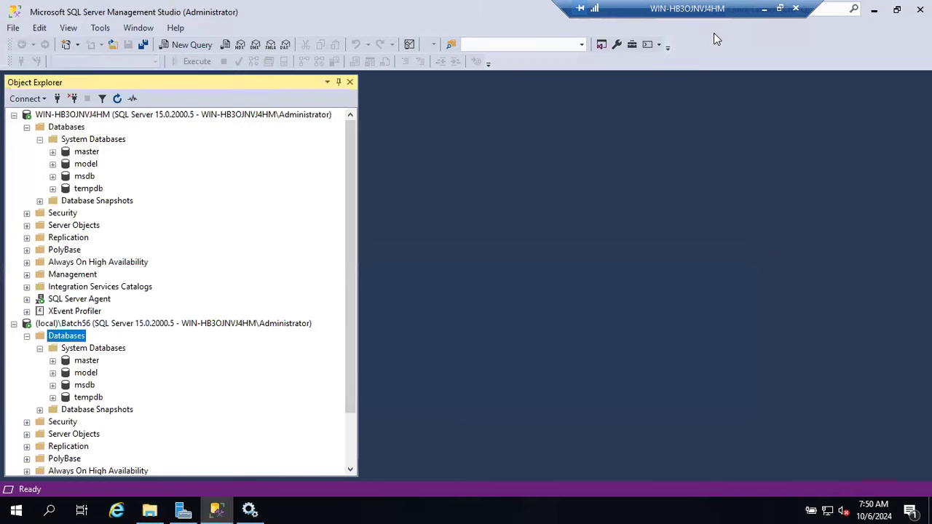
{"action": "left_click", "coordinate": [120, 117]}
{"action": "left_click", "coordinate": [117, 98]}
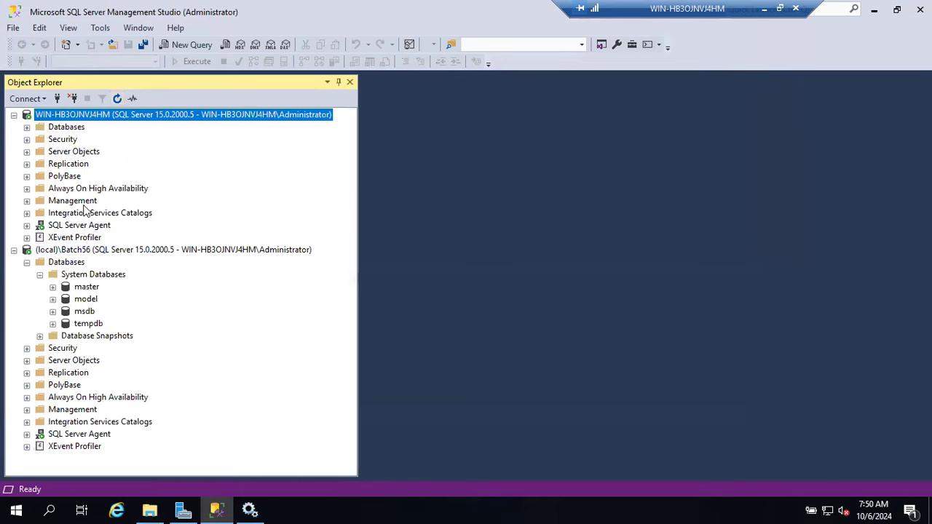
- Return to the Batch56 DATA window, go up to the Microsoft SQL Server folder, and review the 80, 110 and 150 folders
{"action": "key", "text": "super+e"}
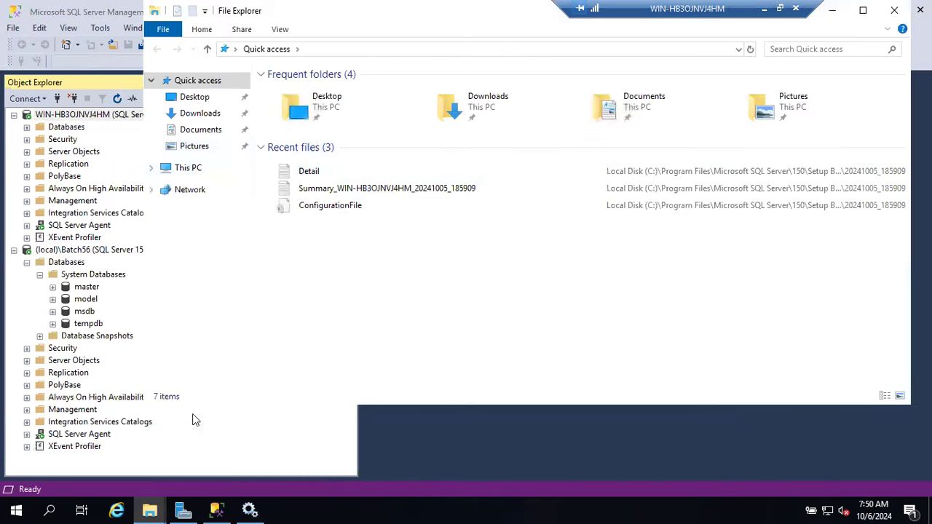
{"action": "left_click", "coordinate": [138, 502]}
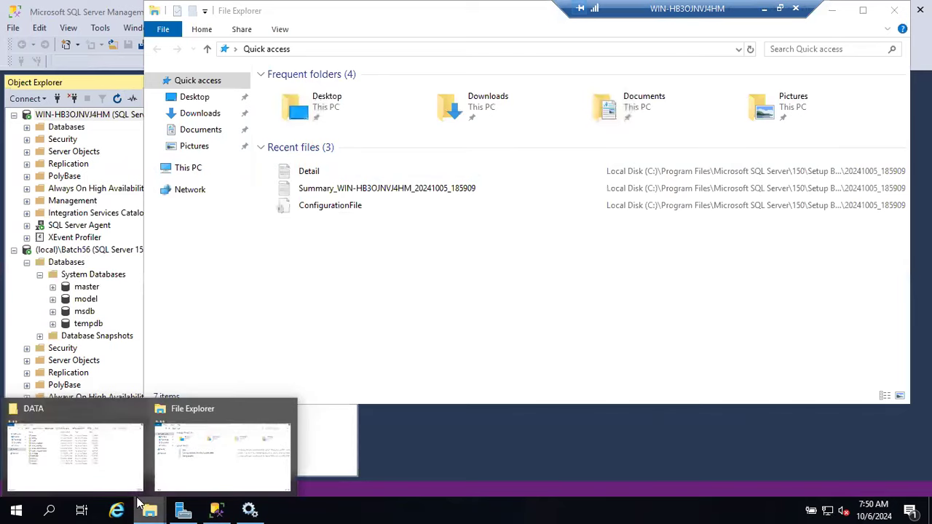
{"action": "left_click", "coordinate": [108, 473]}
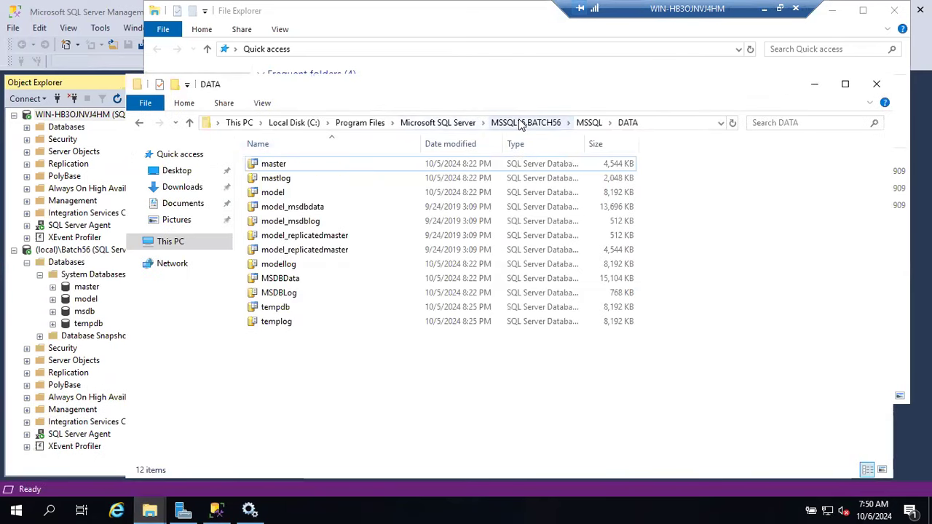
{"action": "left_click", "coordinate": [459, 122]}
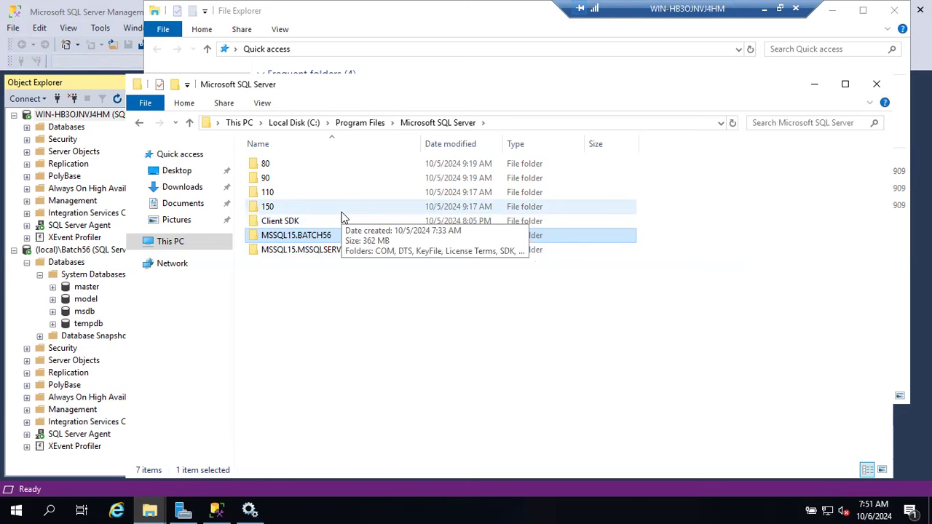
{"action": "left_click", "coordinate": [290, 163]}
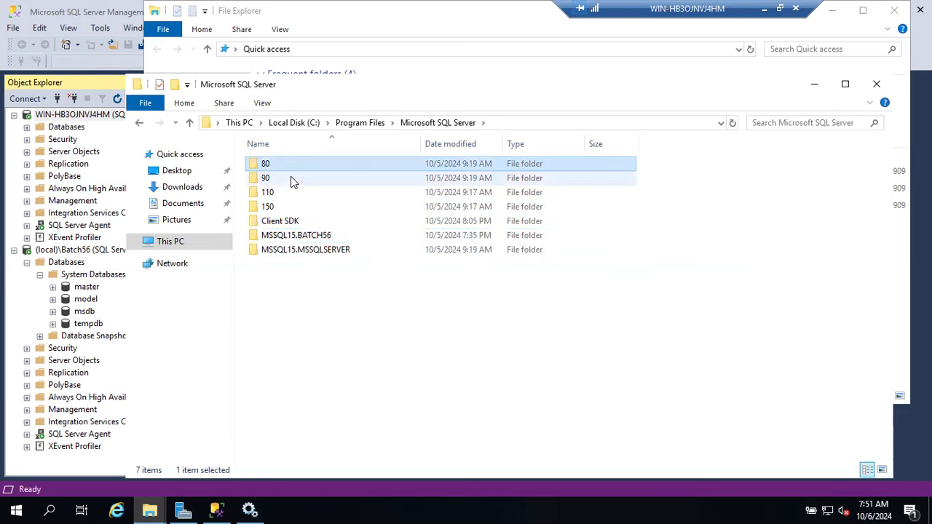
{"action": "left_click", "coordinate": [291, 193]}
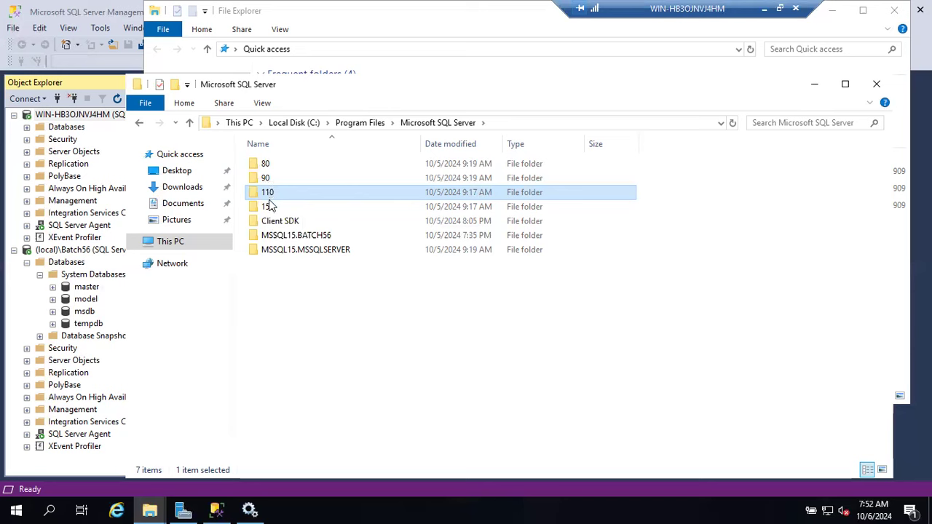
{"action": "left_click", "coordinate": [267, 207]}
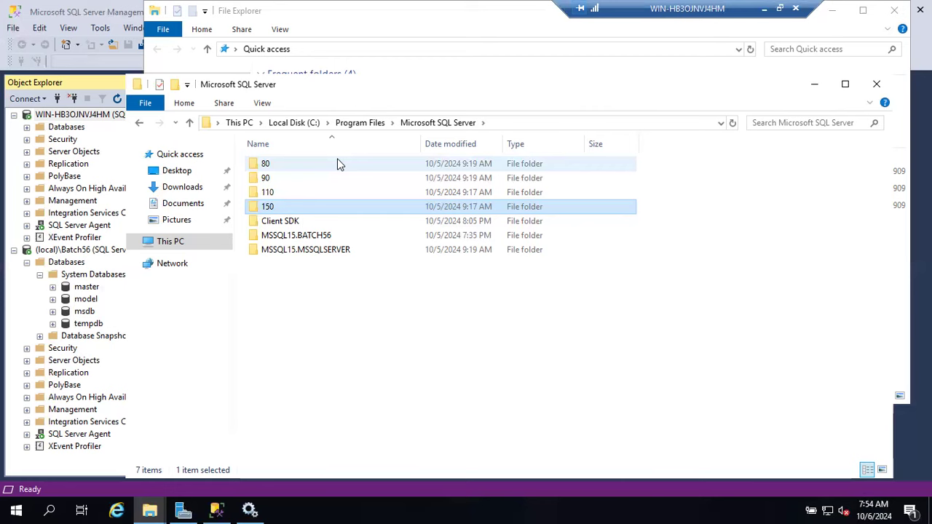
- Switch to the B56 Running Notes in Google Docs and add the heading "Assignment" below the Instance Root Directory path
{"action": "left_click", "coordinate": [764, 8]}
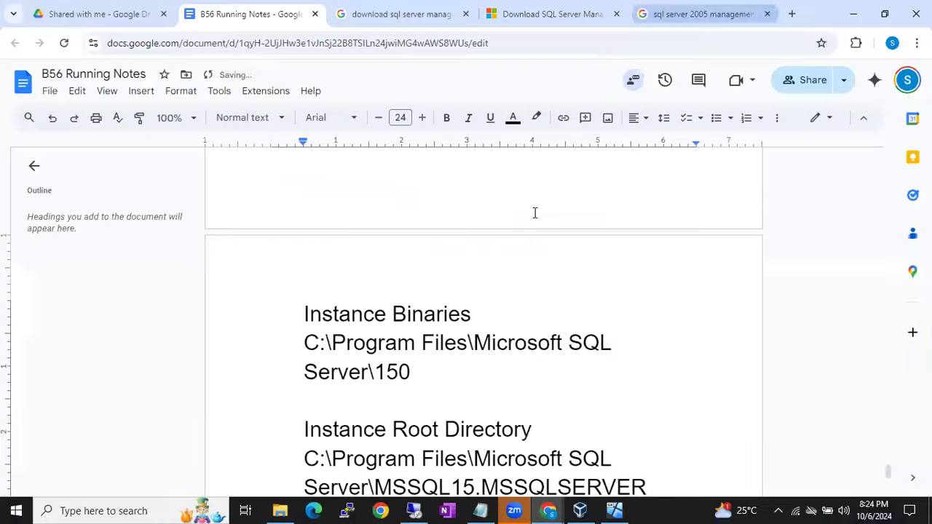
{"action": "scroll", "coordinate": [524, 405], "scroll_direction": "down", "scroll_amount": 3}
{"action": "left_click", "coordinate": [689, 292]}
{"action": "key", "text": "Return"}
{"action": "key", "text": "Return"}
{"action": "type", "text": "Assign"}
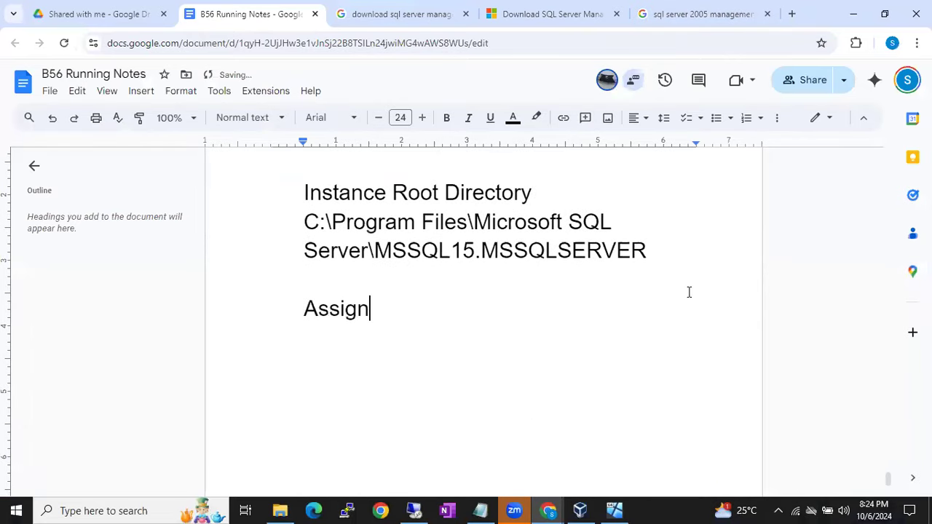
{"action": "type", "text": "ment"}
{"action": "key", "text": "Return"}
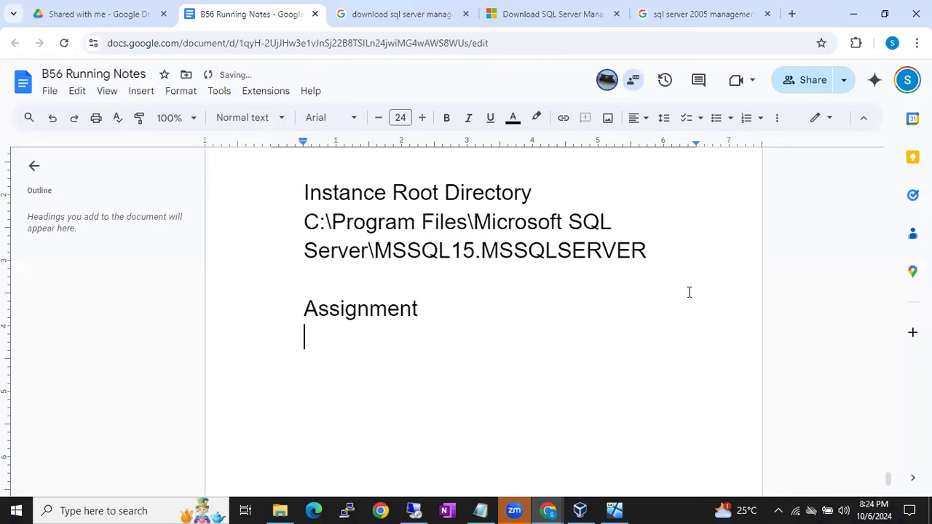